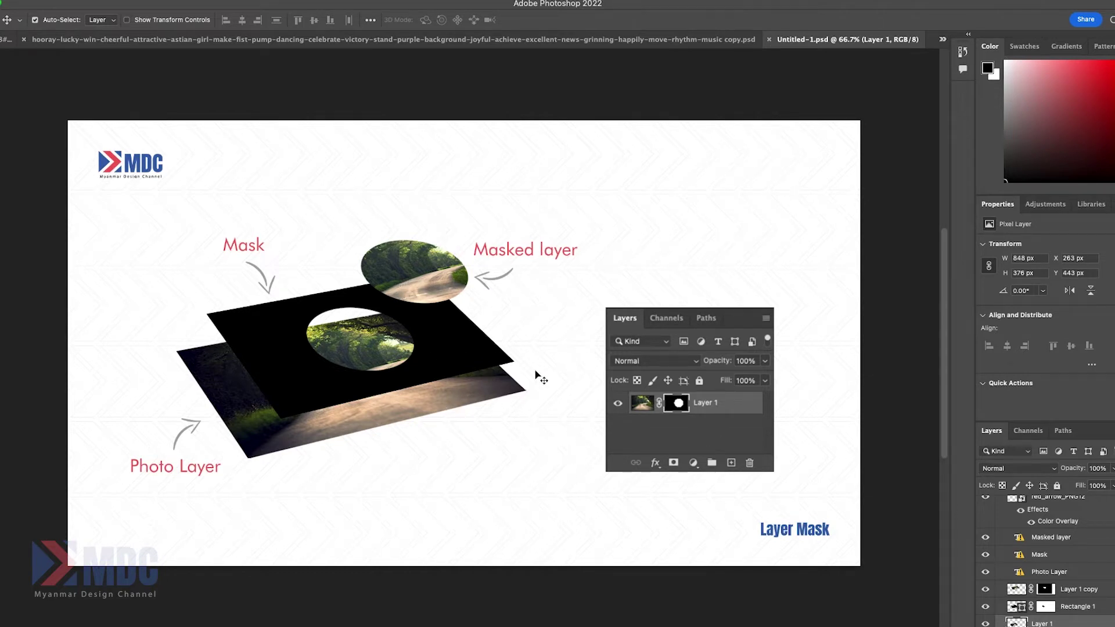
Shift the Layers-panel screenshot on the Layer Mask slide a few pixels up and right
click(735, 321)
drag(735, 322, 744, 313)
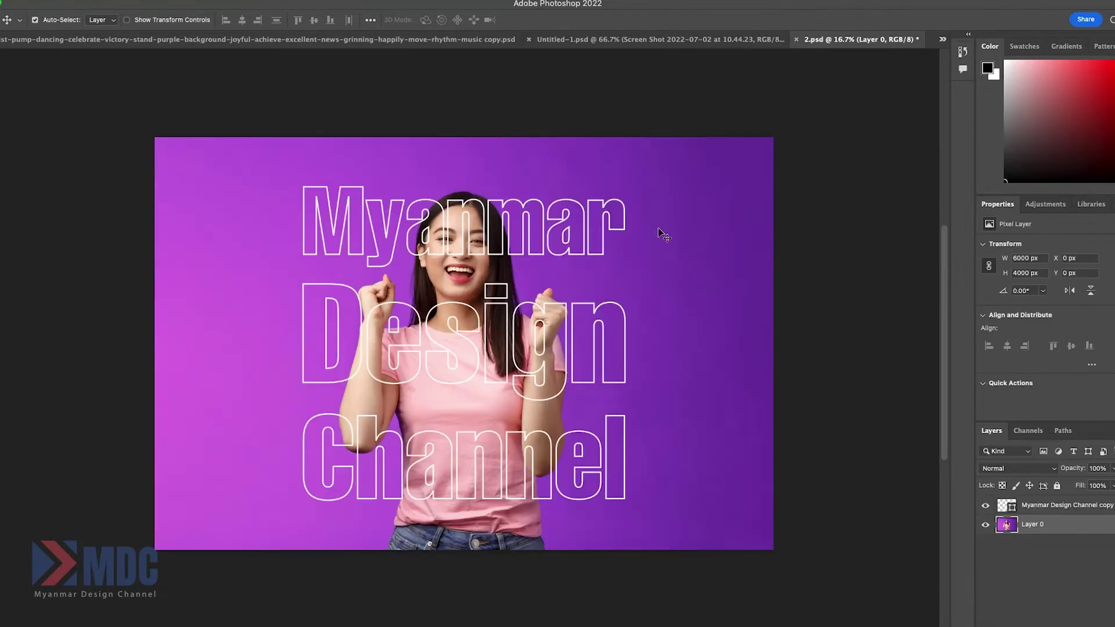
Select the 'Myanmar Design Channel copy' text layer in 2.psd
right_click(532, 353)
click(1037, 511)
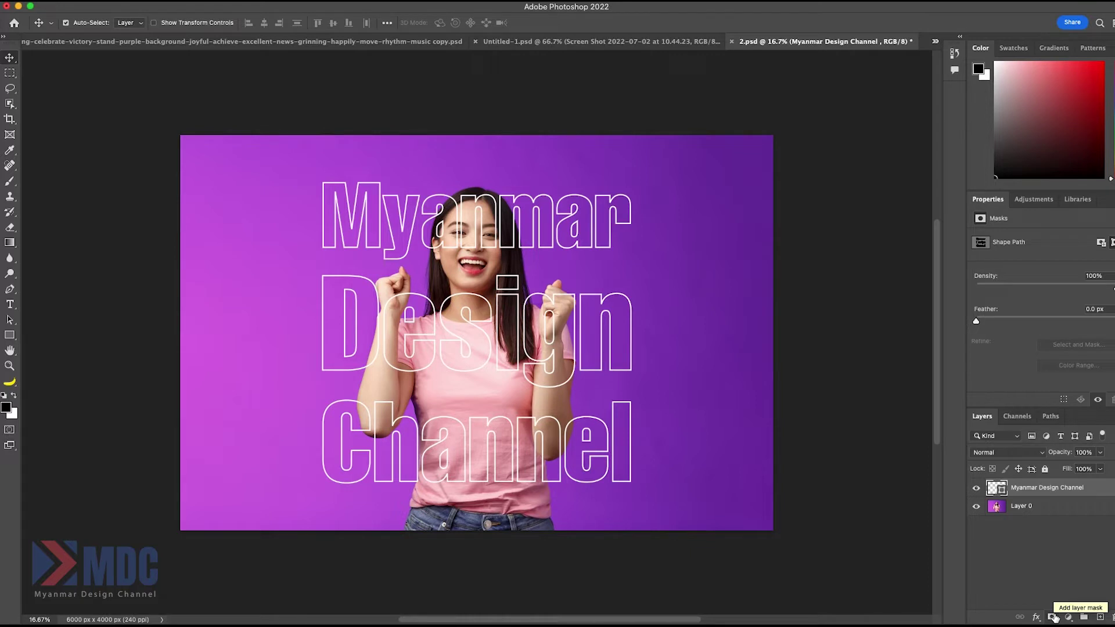
Add a white layer mask to the Myanmar Design Channel text layer
click(1053, 617)
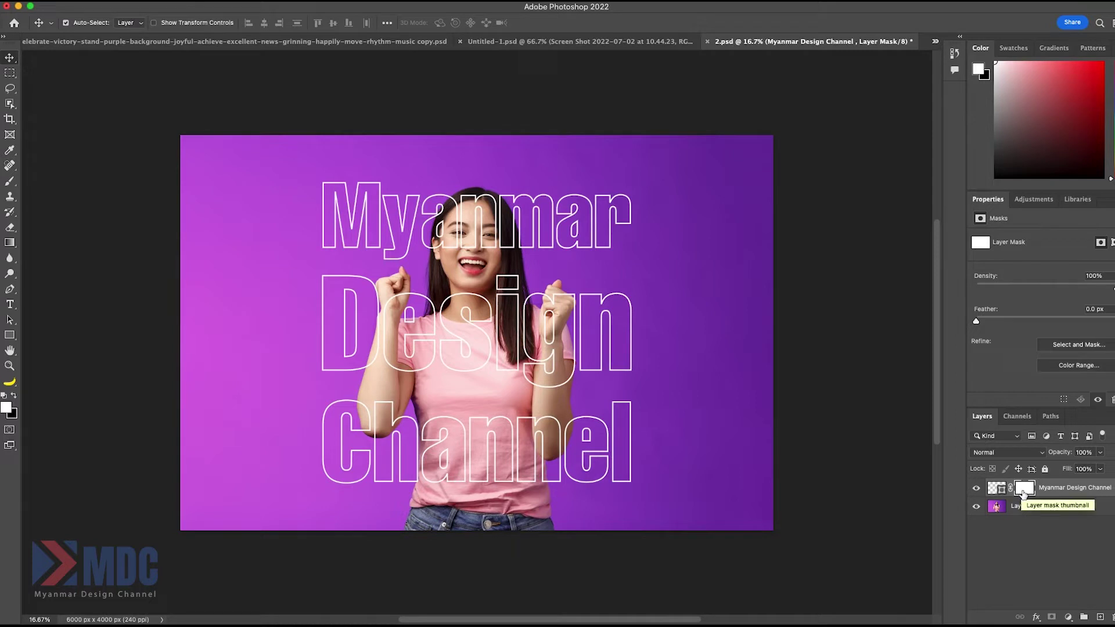
right_click(481, 240)
click(524, 235)
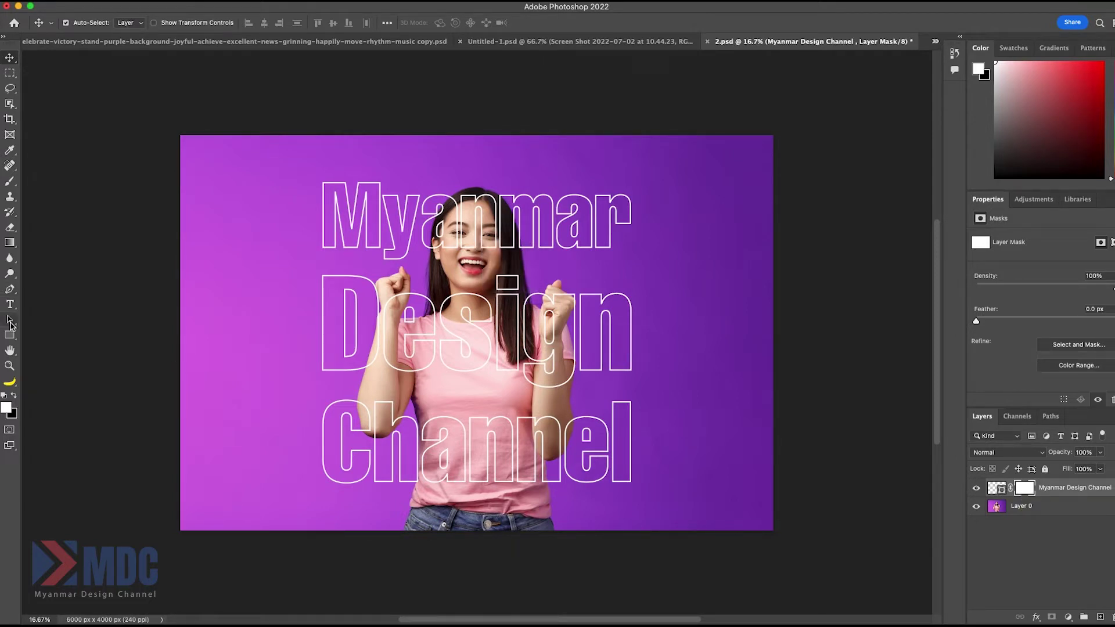
Choose the Brush tool at 100% hardness with a larger size
click(10, 181)
click(64, 177)
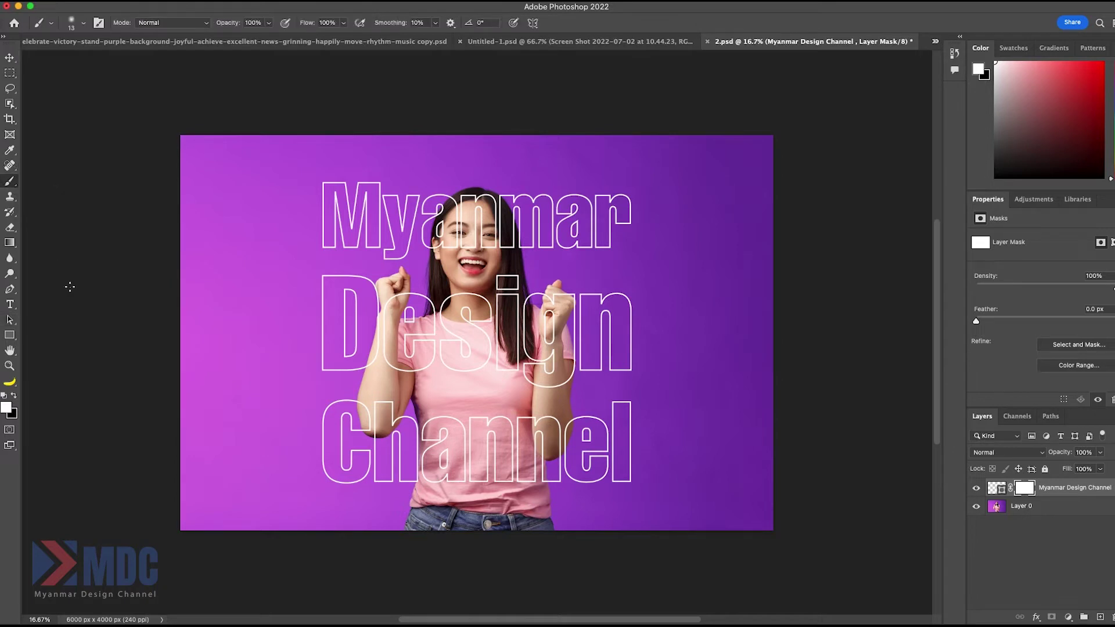
click(75, 22)
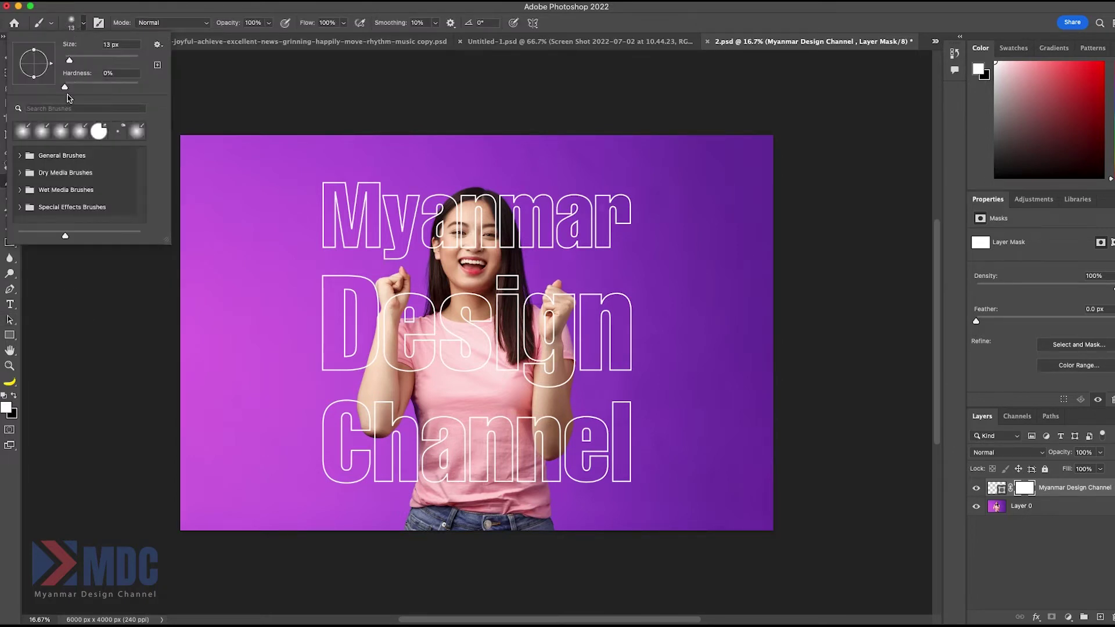
drag(65, 87, 139, 87)
drag(69, 60, 108, 60)
click(476, 169)
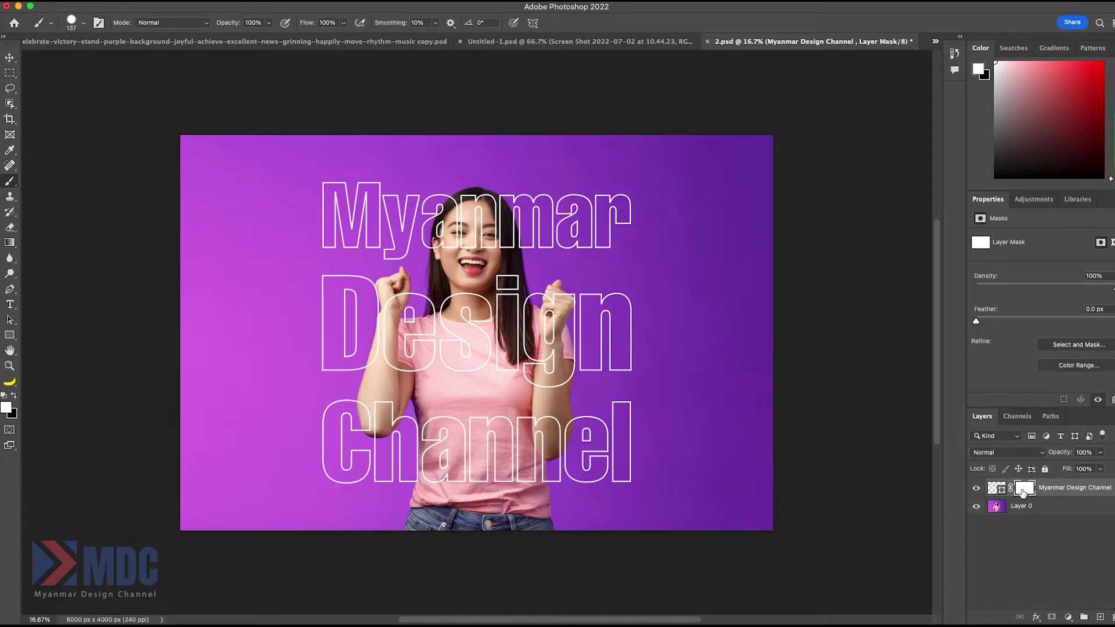
Make black the foreground colour and confirm brush opacity and flow at 100%
click(14, 414)
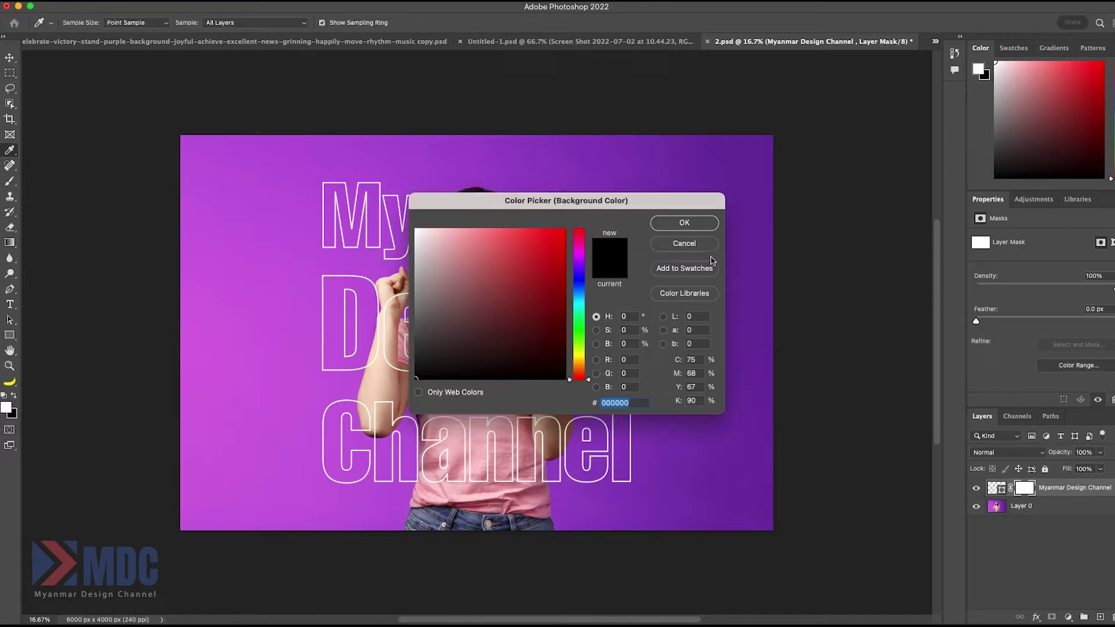
click(705, 249)
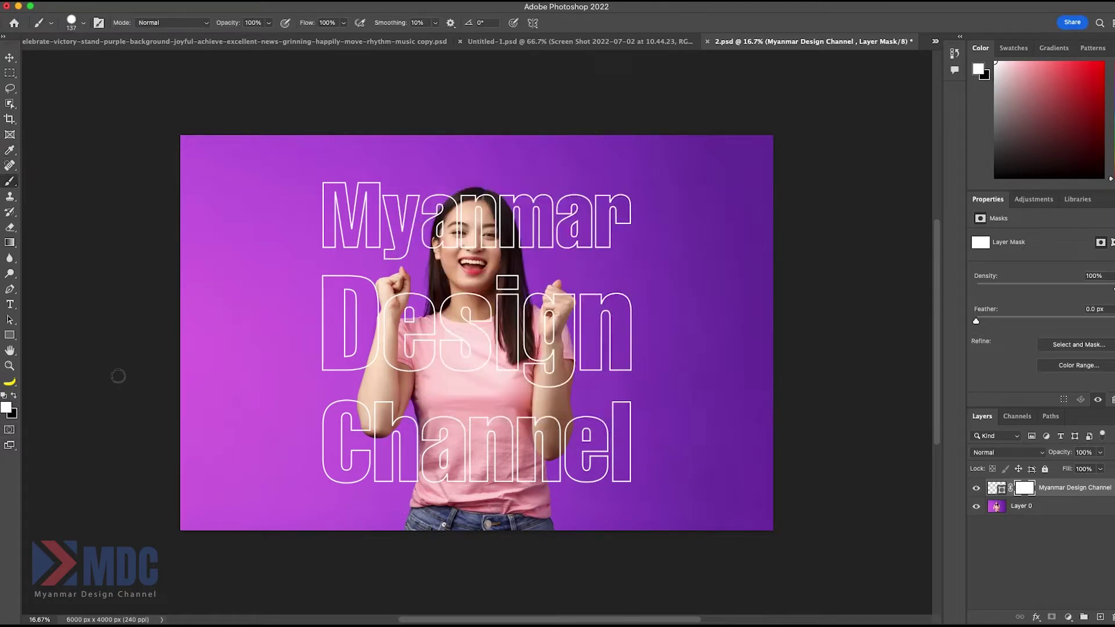
click(14, 397)
click(268, 23)
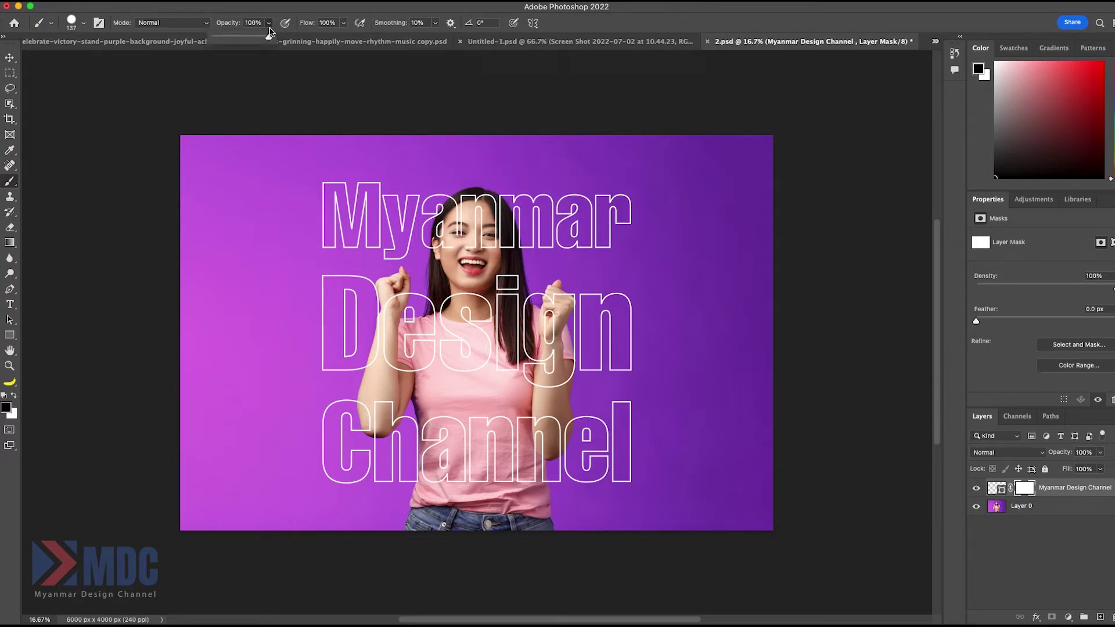
click(343, 23)
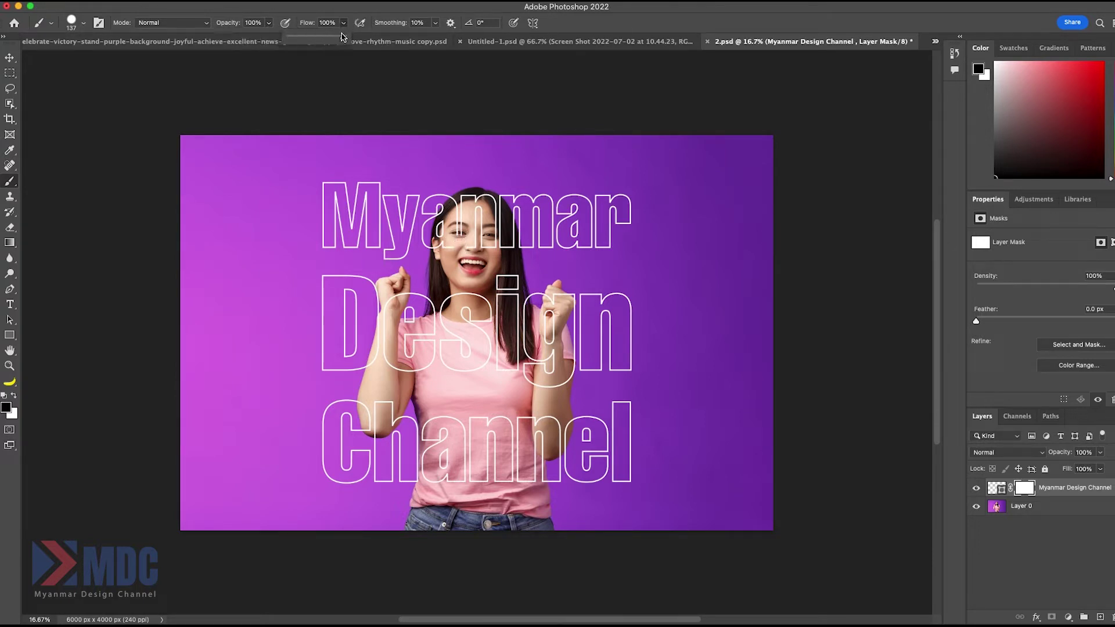
click(343, 35)
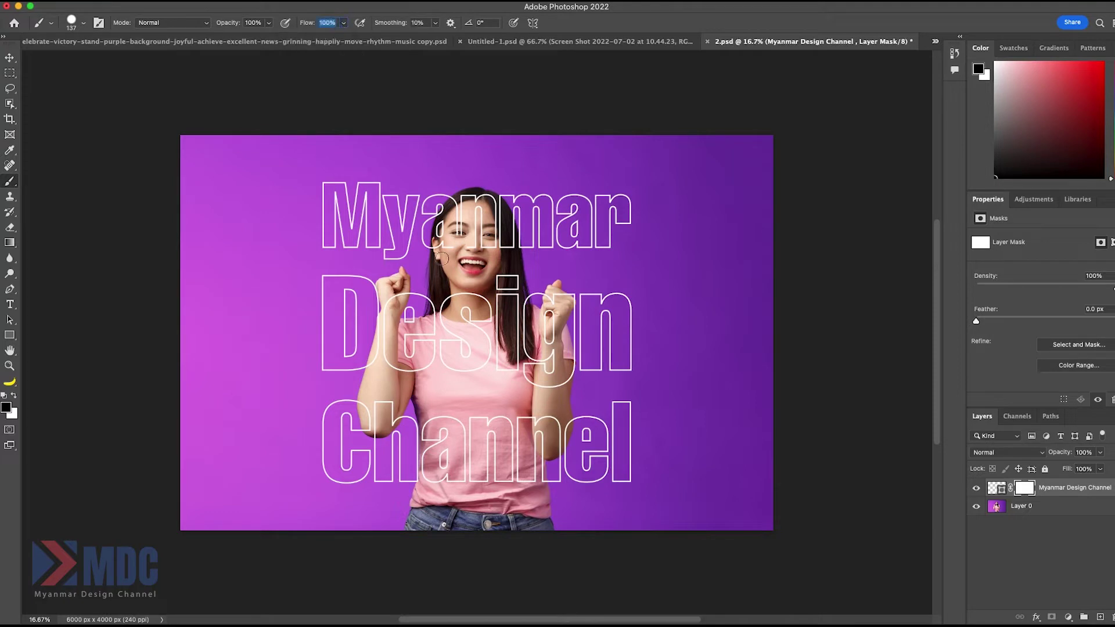
Paint black on the mask over her hair, arm and shirt, undoing one stray stroke
mouse_move(491, 196)
mouse_down()
mouse_move(458, 202)
mouse_move(435, 246)
mouse_up()
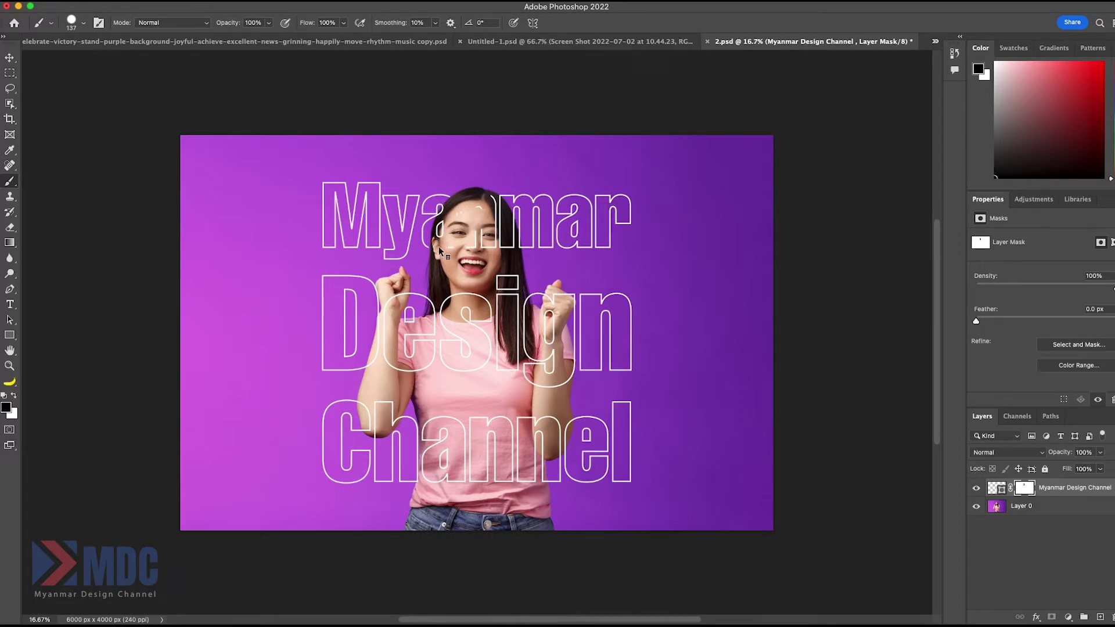
click(125, 7)
mouse_move(443, 219)
mouse_down()
mouse_move(489, 201)
mouse_move(514, 246)
mouse_move(374, 356)
mouse_move(374, 372)
mouse_move(390, 307)
mouse_up()
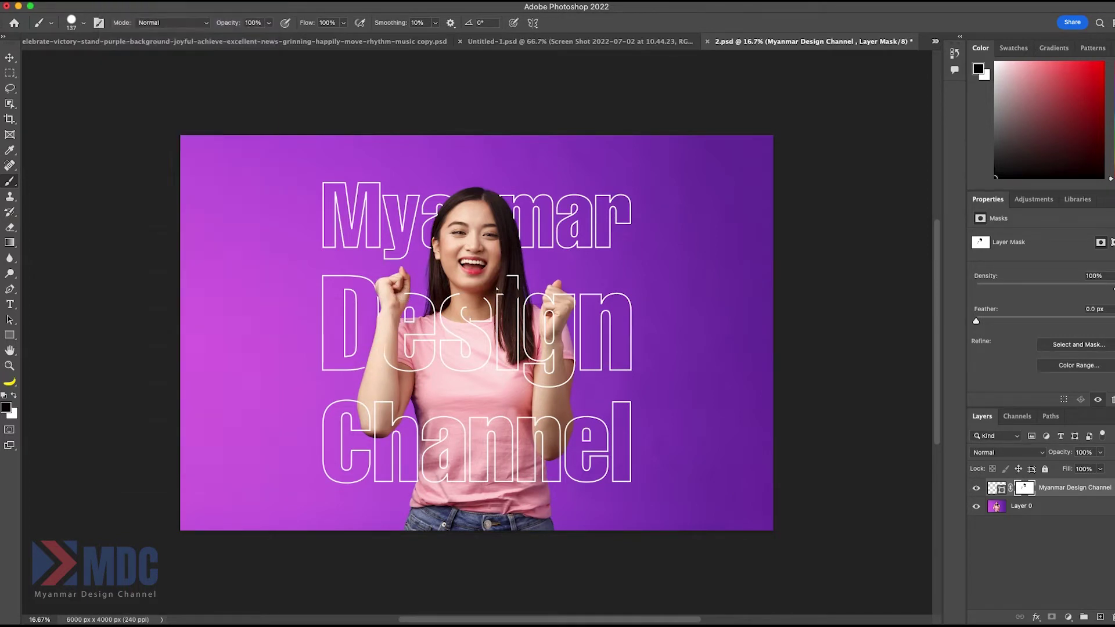
mouse_move(405, 291)
mouse_down()
mouse_move(385, 356)
mouse_move(418, 319)
mouse_move(431, 345)
mouse_up()
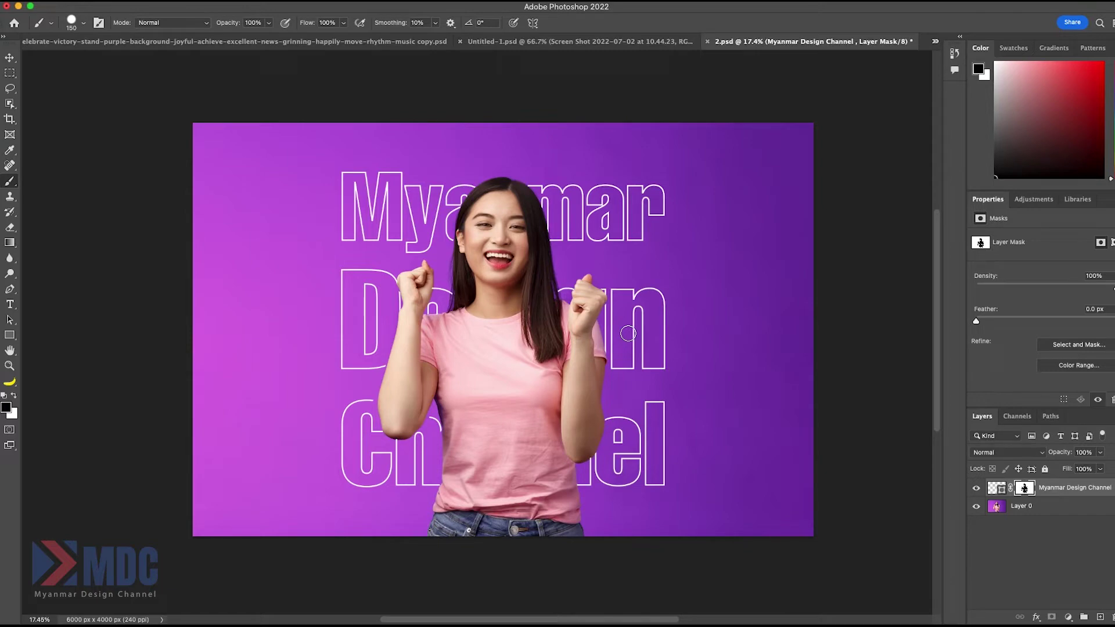
drag(378, 421, 464, 402)
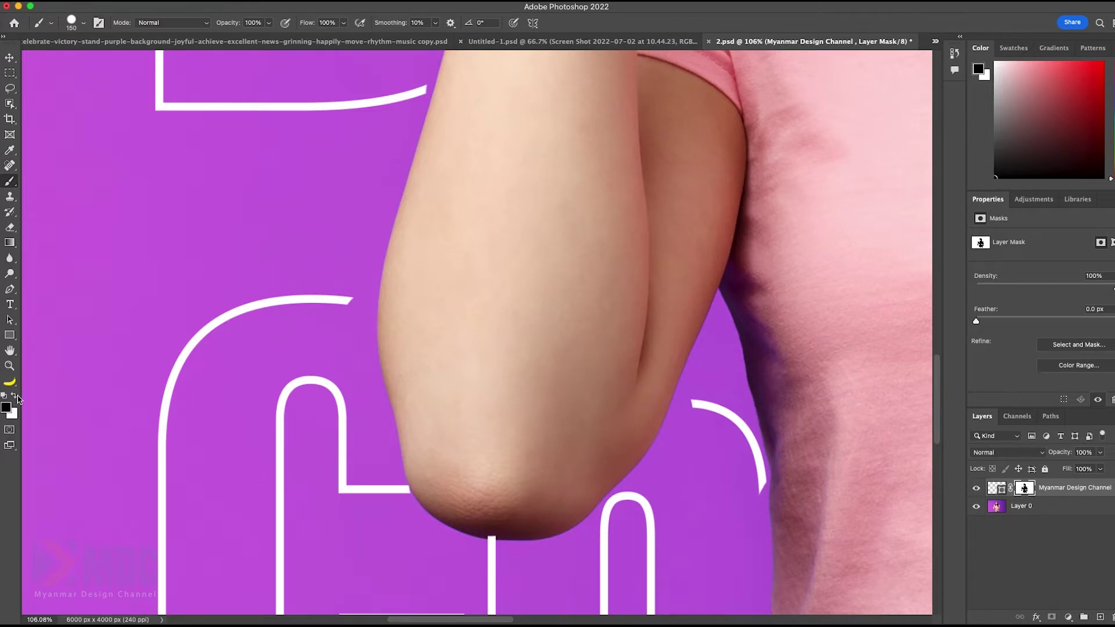
Paint white to restore the letter arc beside her arm
click(15, 397)
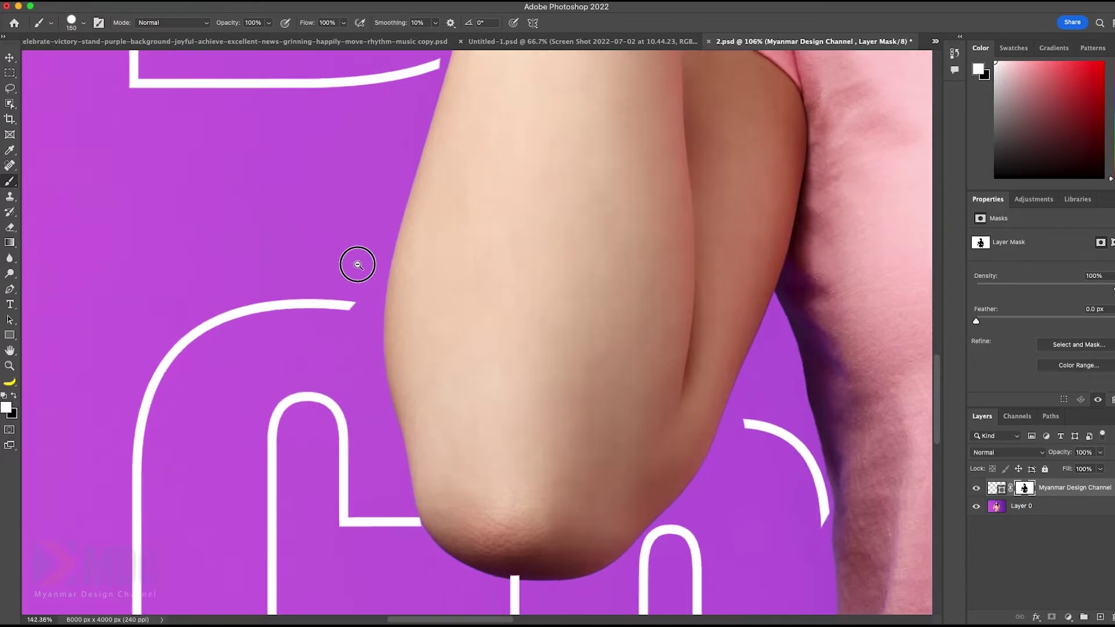
scroll(356, 259, up, 3)
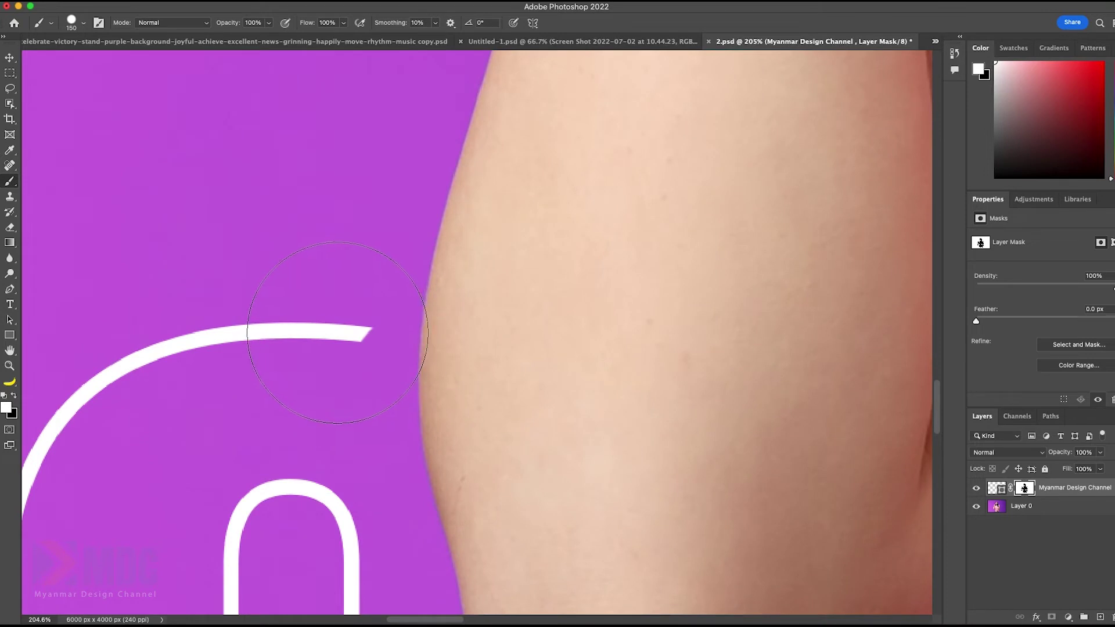
click(332, 329)
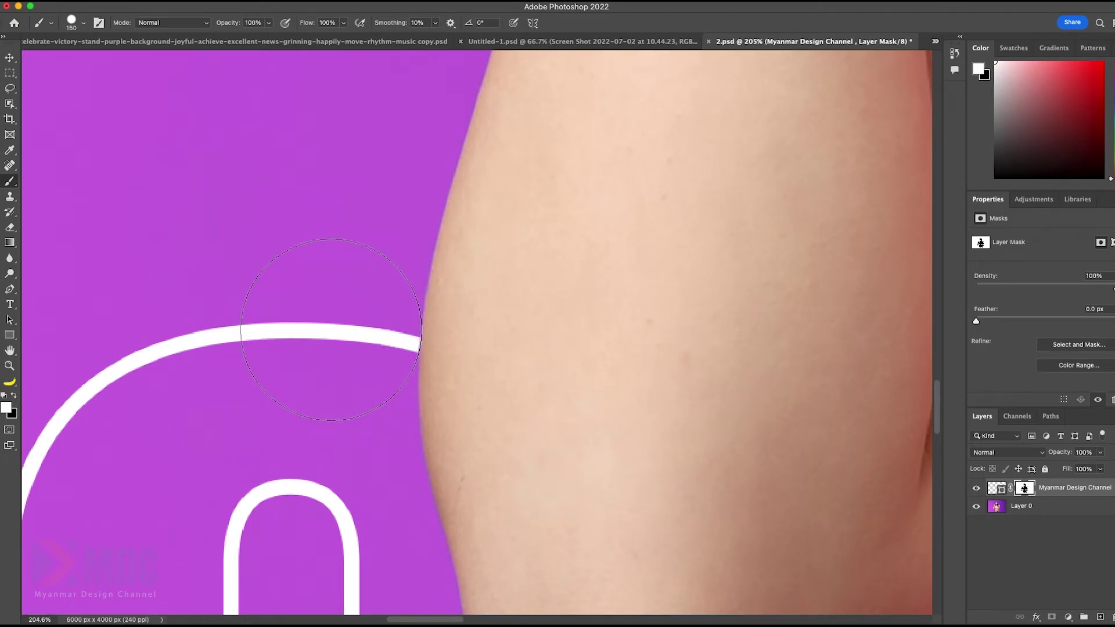
scroll(331, 329, right, 10)
scroll(366, 309, down, 5)
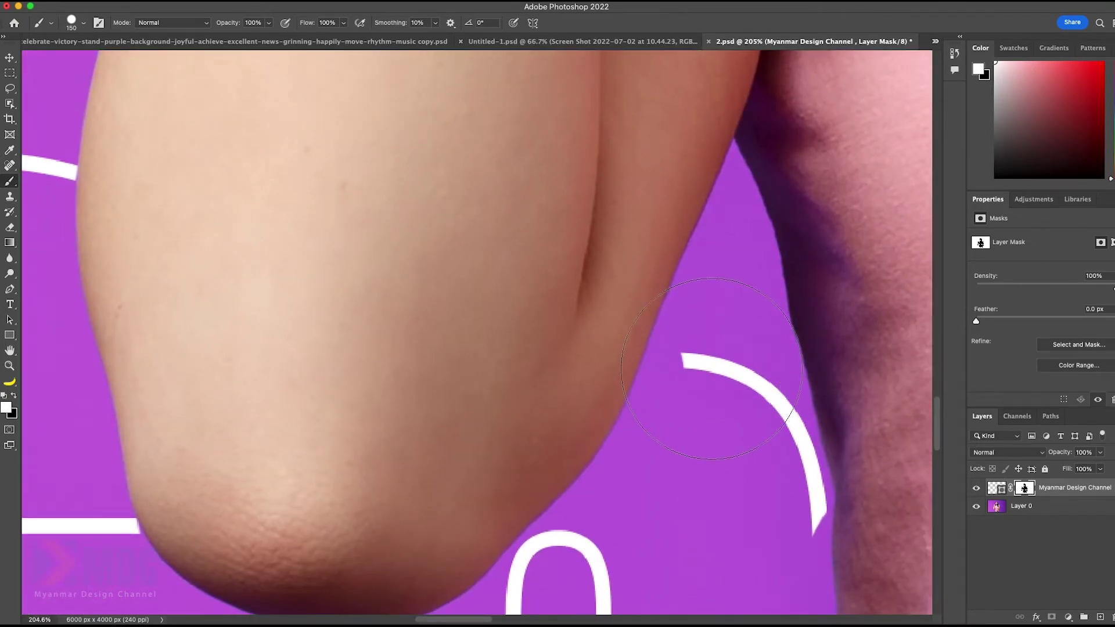
Shrink the brush to 86 px and switch back to black
click(83, 23)
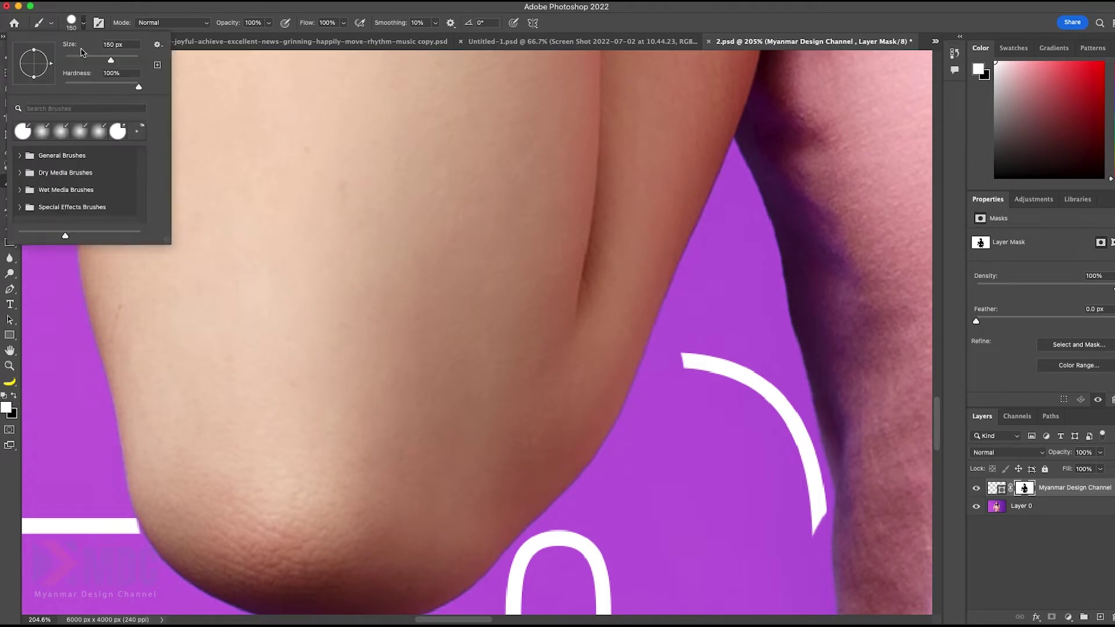
drag(110, 59, 98, 60)
click(72, 22)
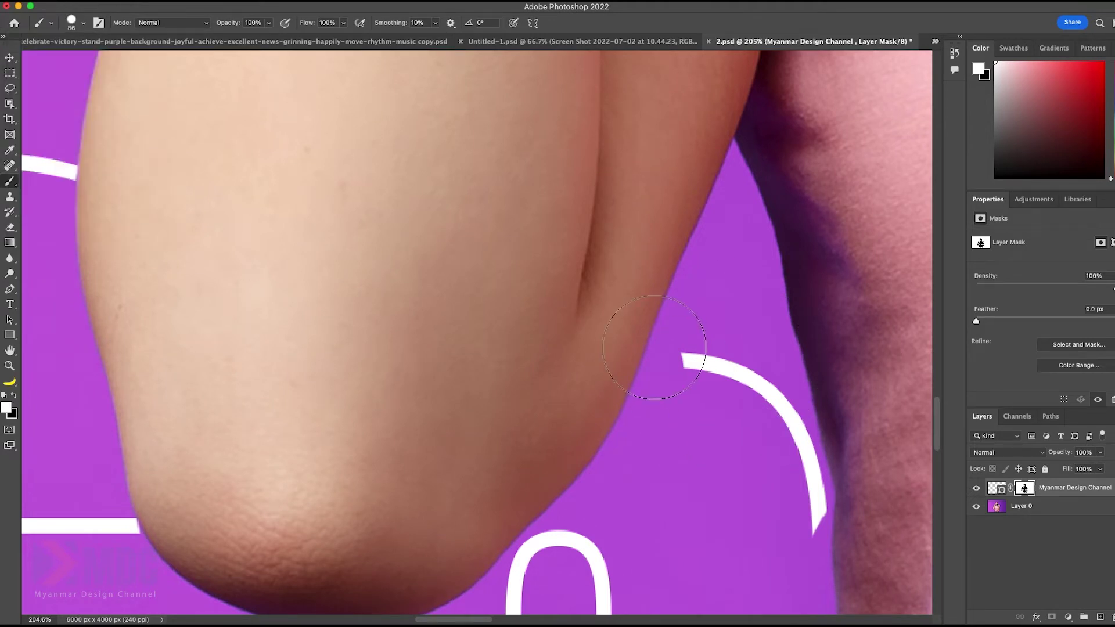
scroll(655, 347, up, 5)
key(x)
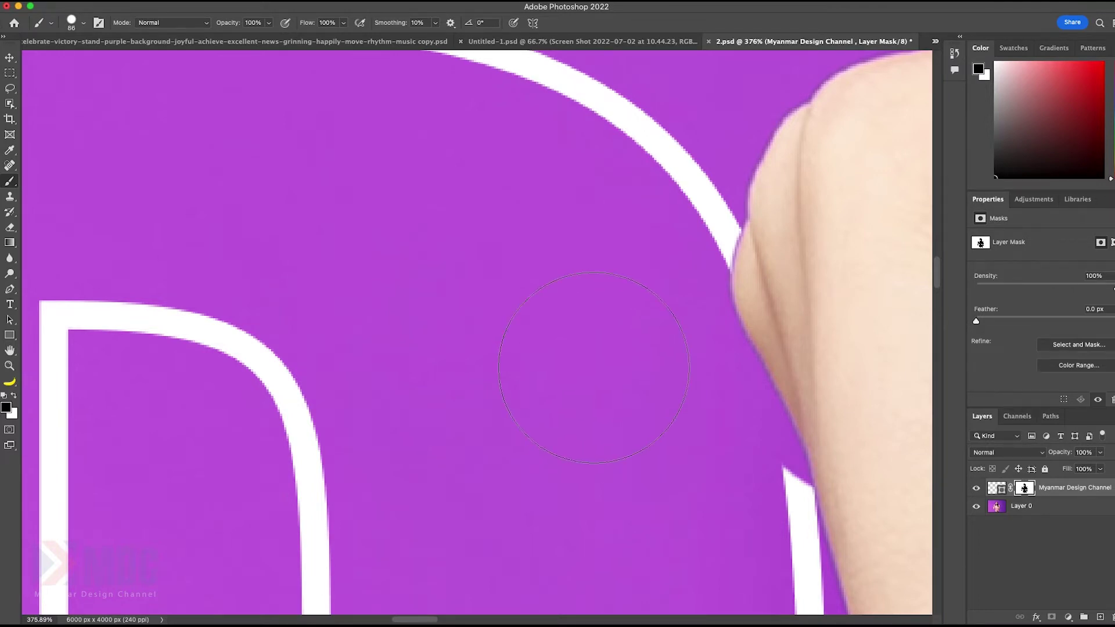
scroll(517, 308, down, 3)
scroll(389, 258, down, 5)
scroll(322, 274, down, 5)
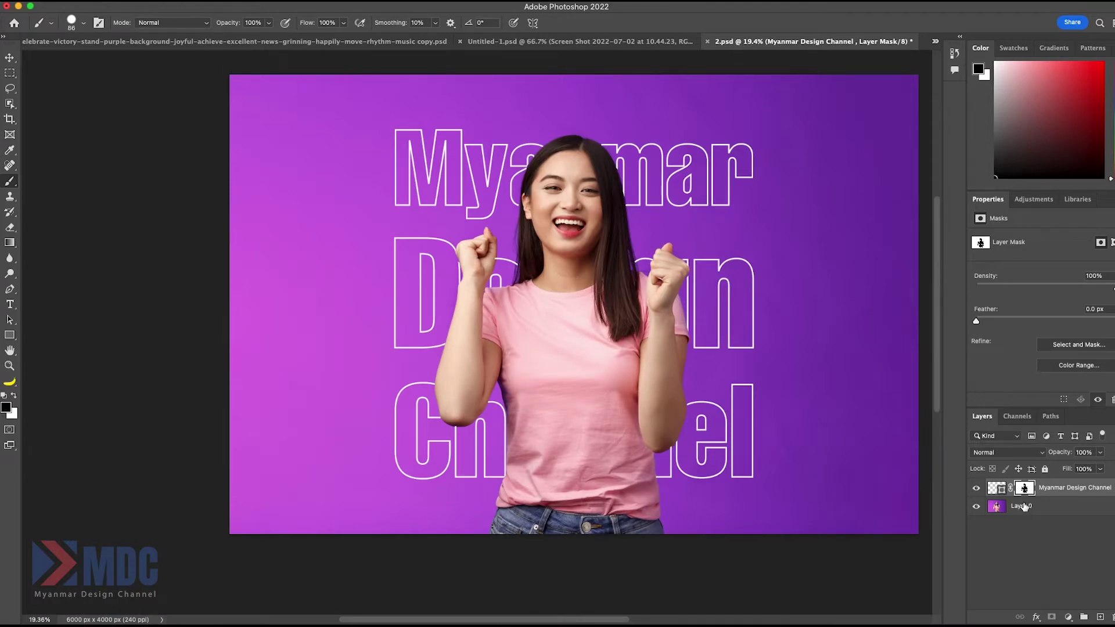
scroll(465, 285, up, 6)
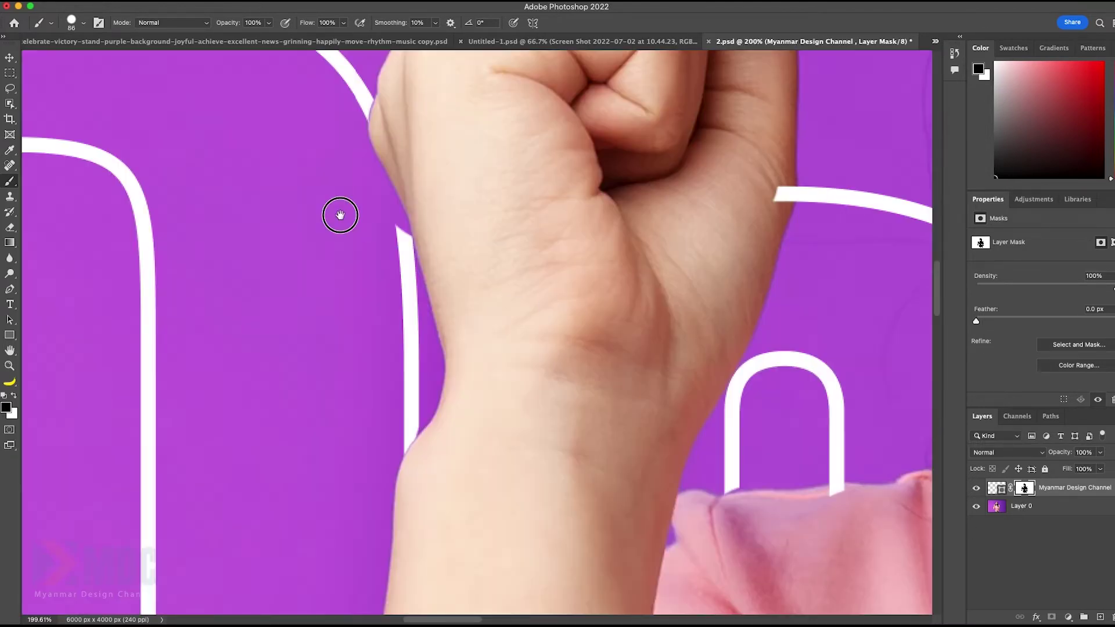
drag(338, 214, 402, 275)
scroll(401, 275, up, 2)
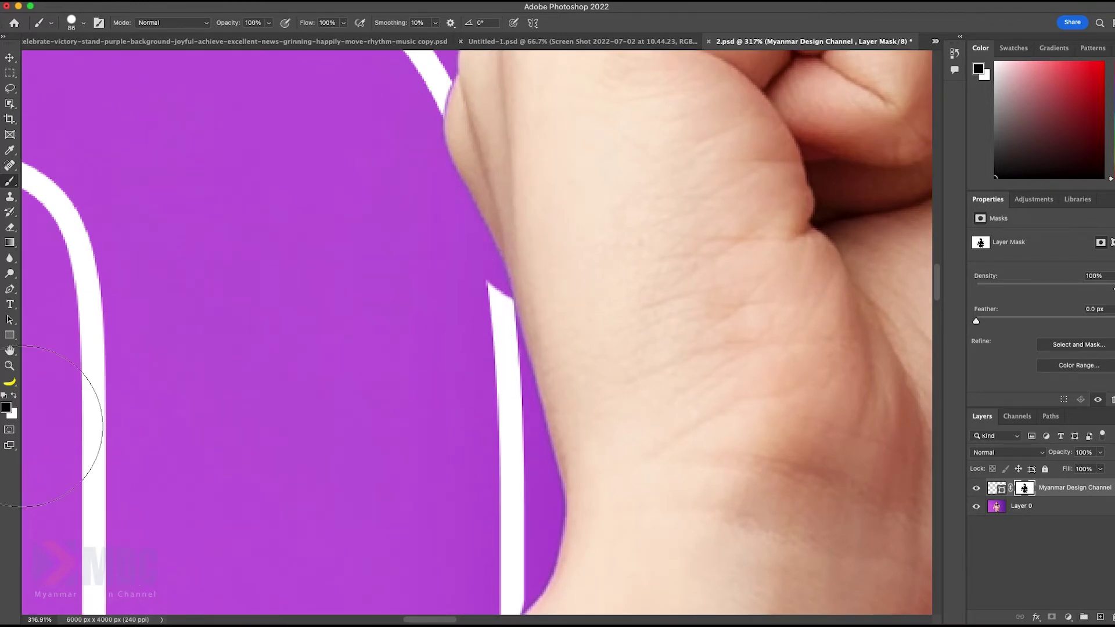
Restore the stripe along the arm's edge in white, then hide it in black where it crosses
click(14, 397)
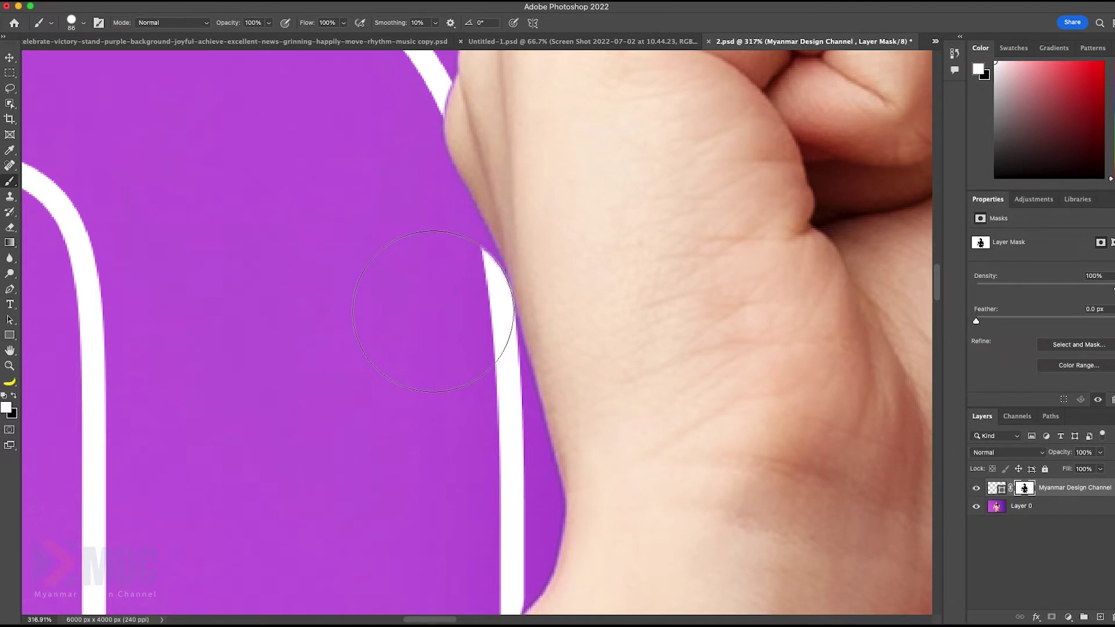
mouse_move(442, 316)
mouse_down()
mouse_move(424, 284)
mouse_move(437, 336)
mouse_up()
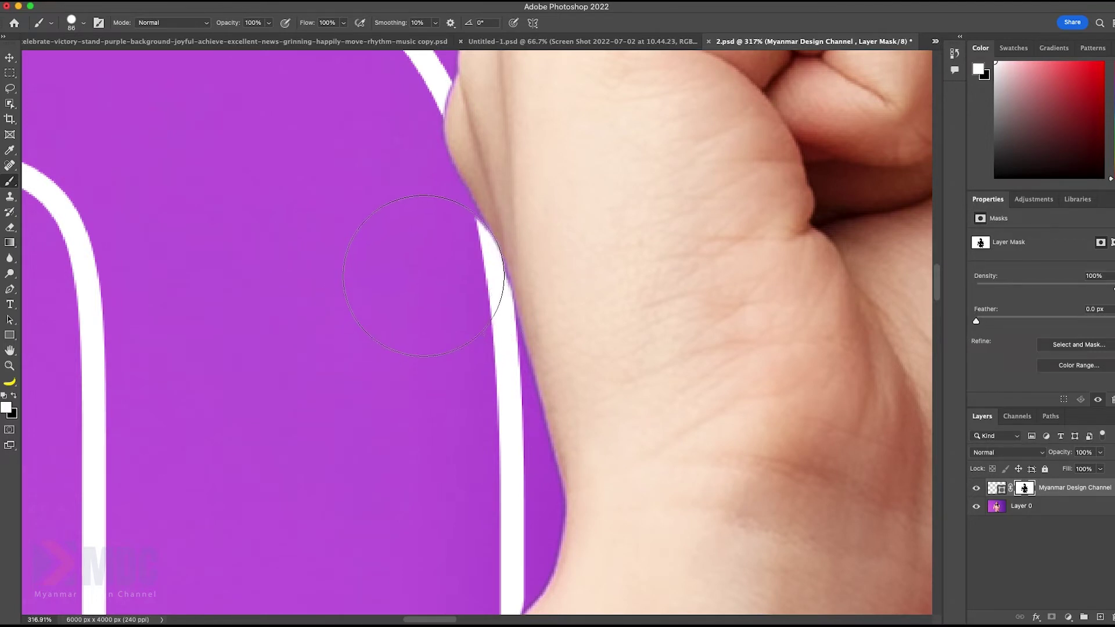
scroll(505, 478, down, 5)
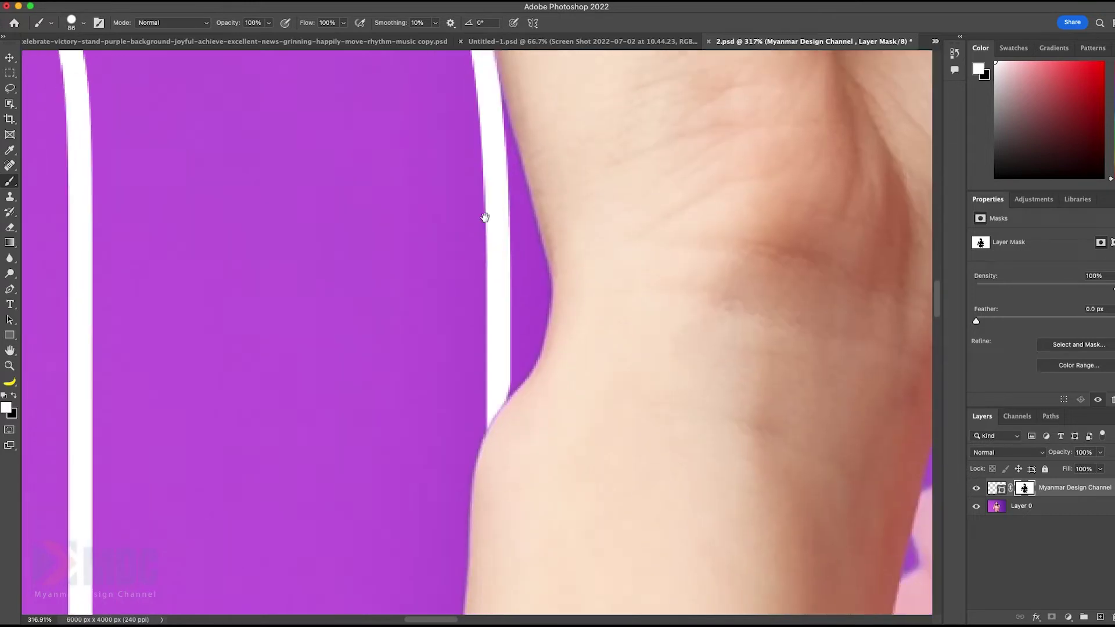
scroll(486, 216, down, 3)
scroll(488, 403, down, 2)
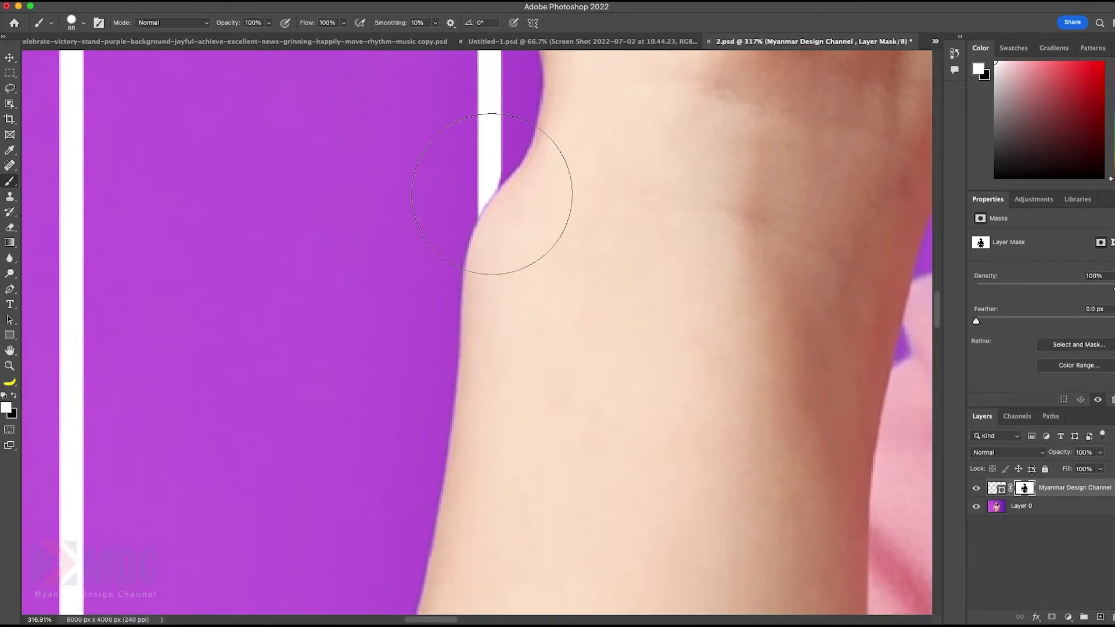
click(13, 402)
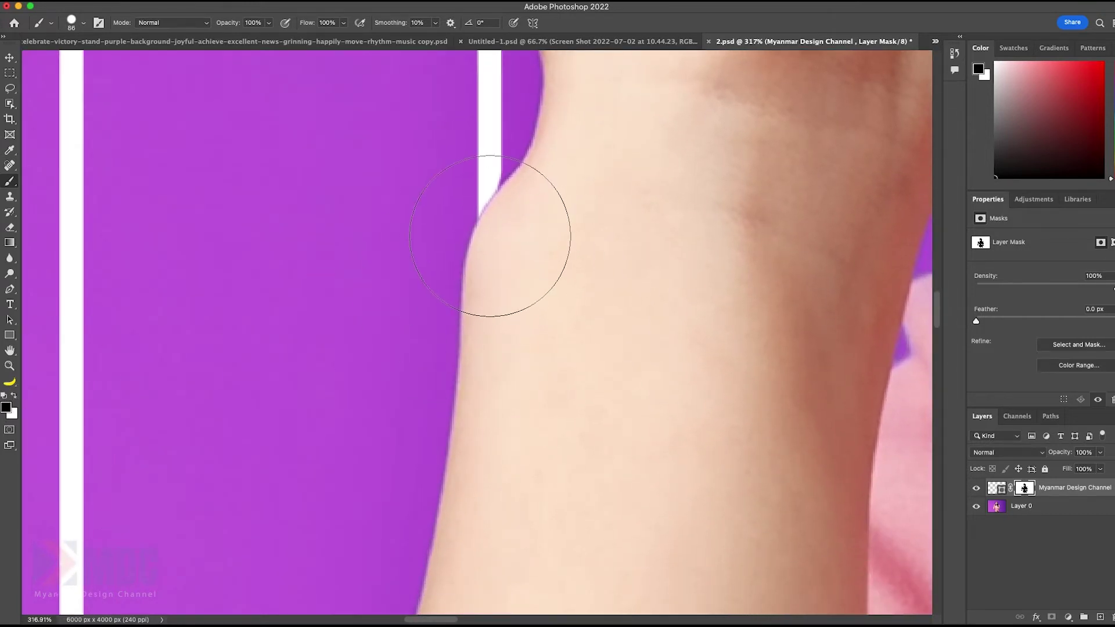
drag(516, 242, 533, 253)
scroll(733, 207, down, 10)
scroll(734, 207, up, 1)
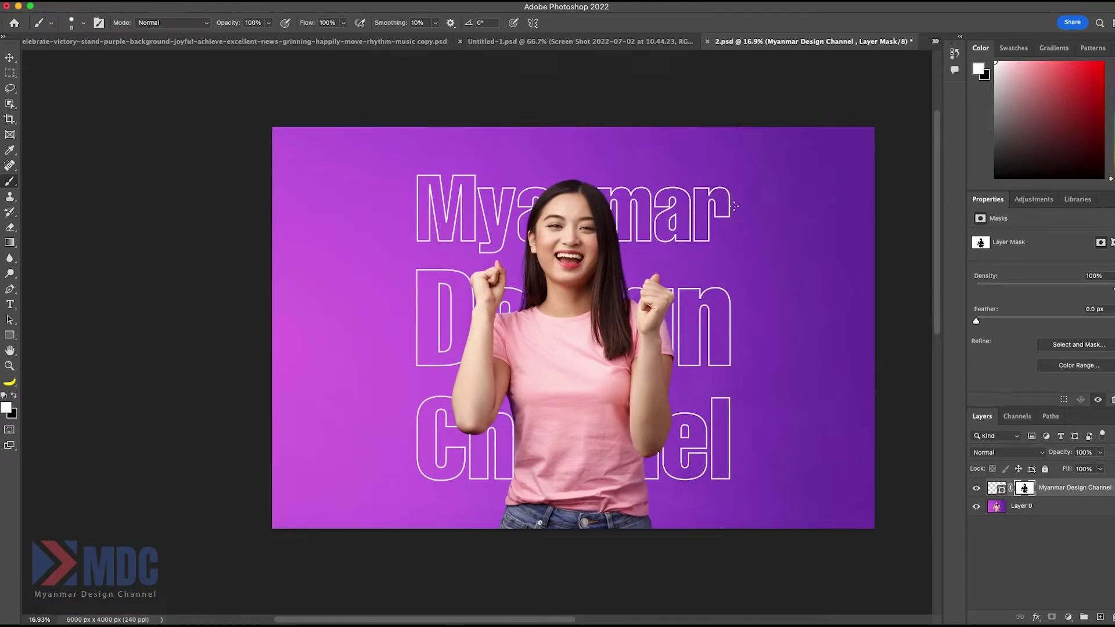
Disable the text layer's mask, then delete it so the full outline lettering shows
click(1029, 491)
right_click(1029, 491)
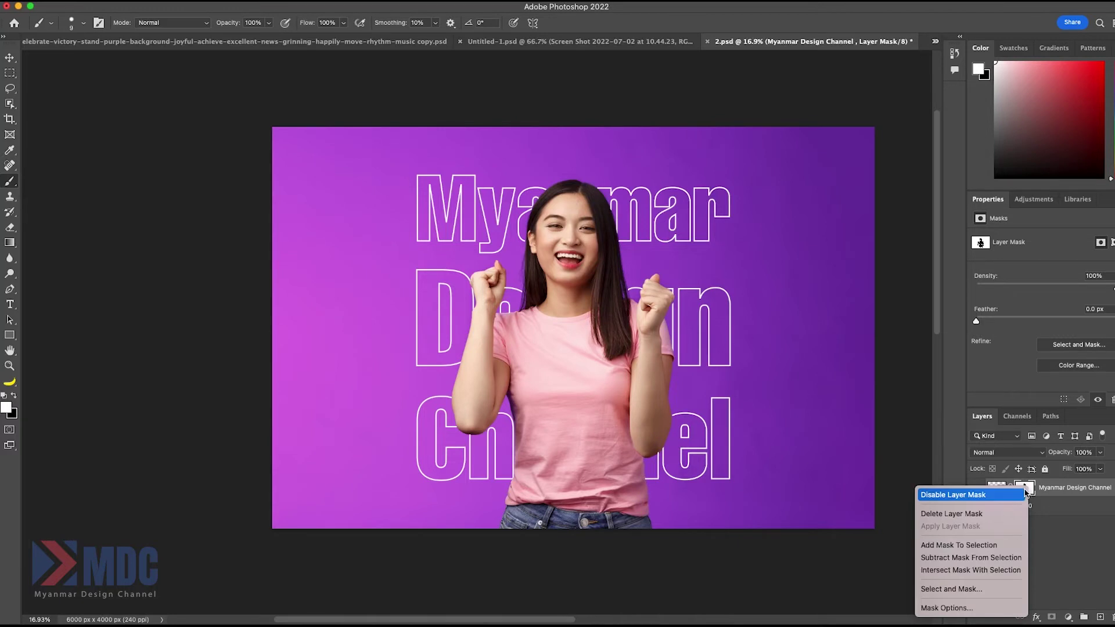
click(1025, 494)
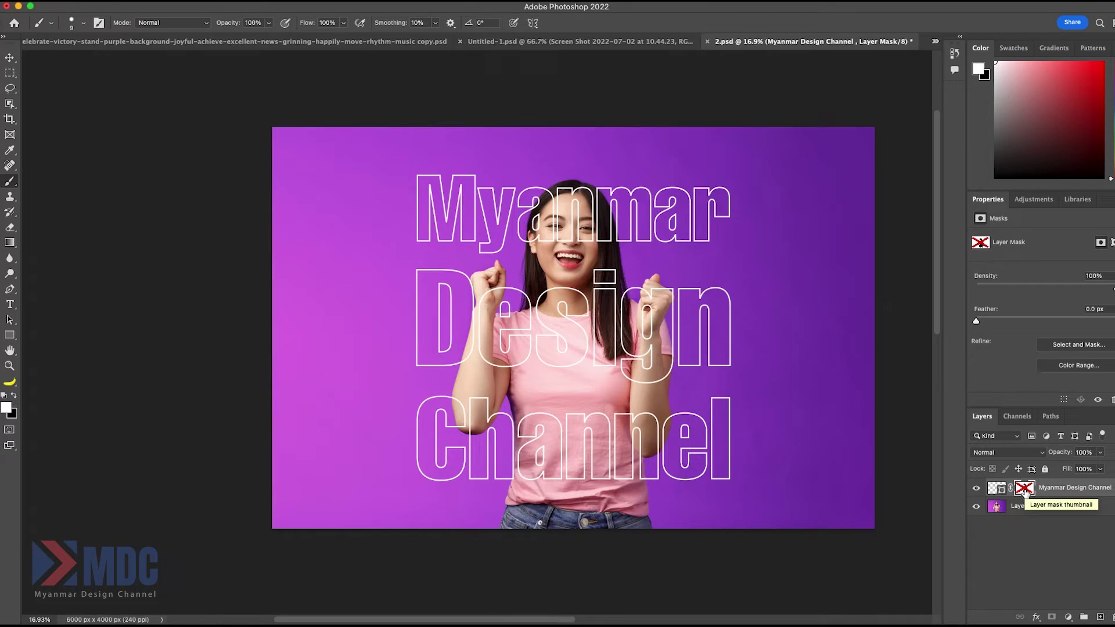
right_click(1025, 491)
key(Escape)
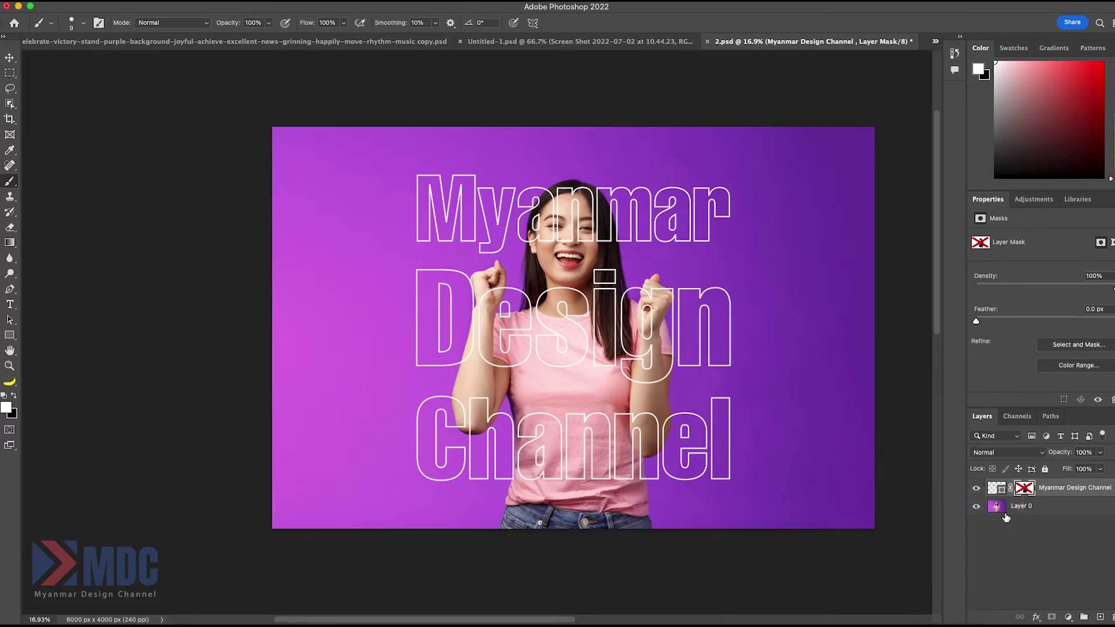
key(Delete)
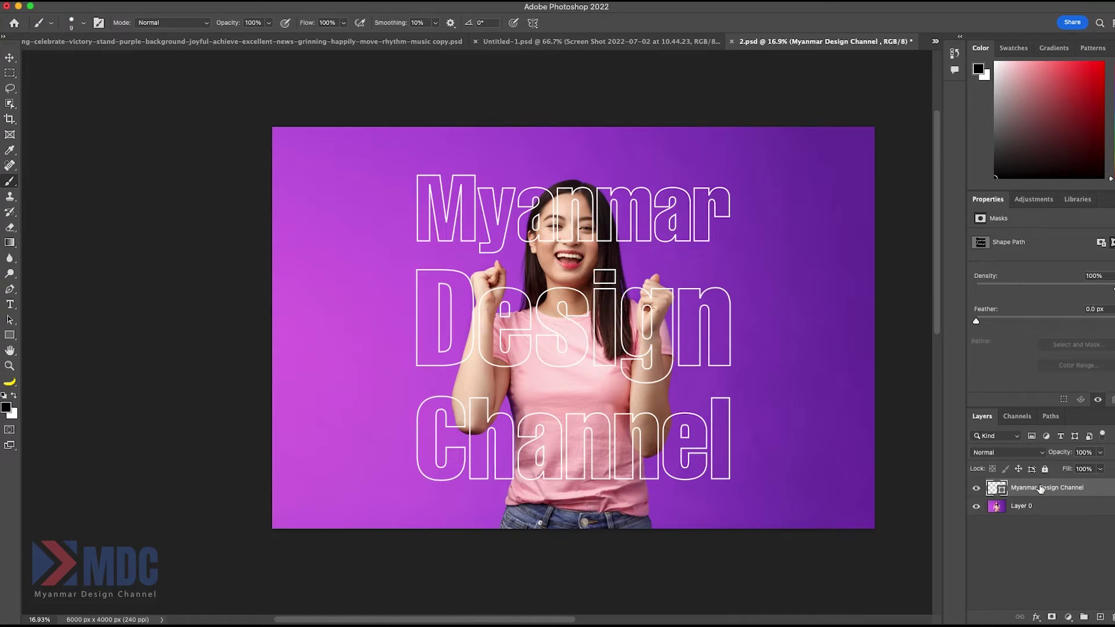
scroll(644, 443, right, 2)
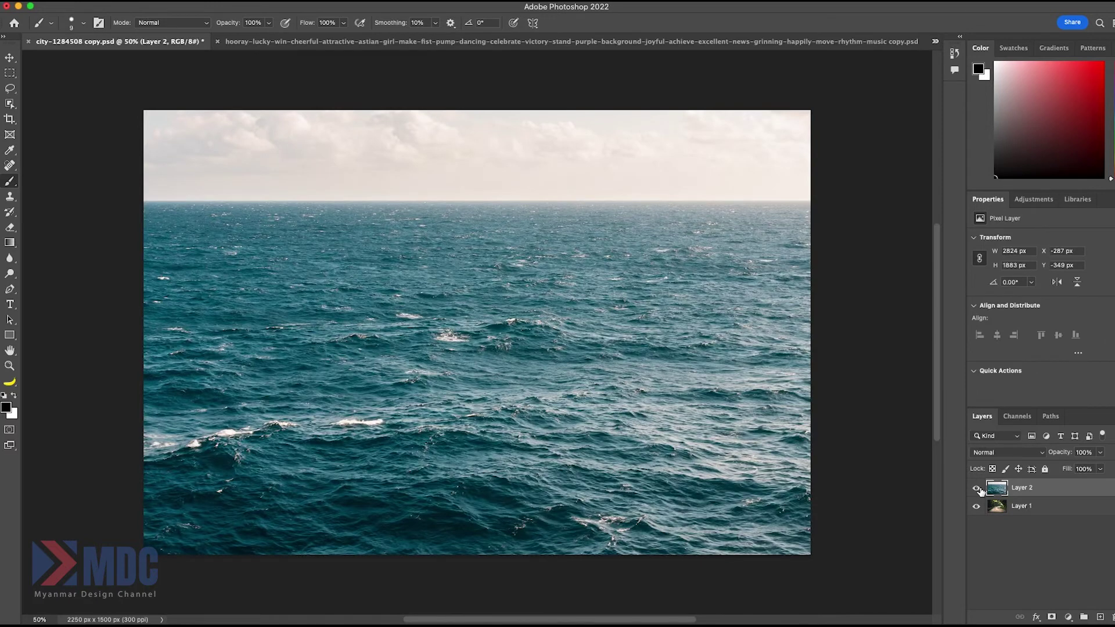
Toggle Layer 2's ocean photo on and off to compare it with the forest road
click(979, 488)
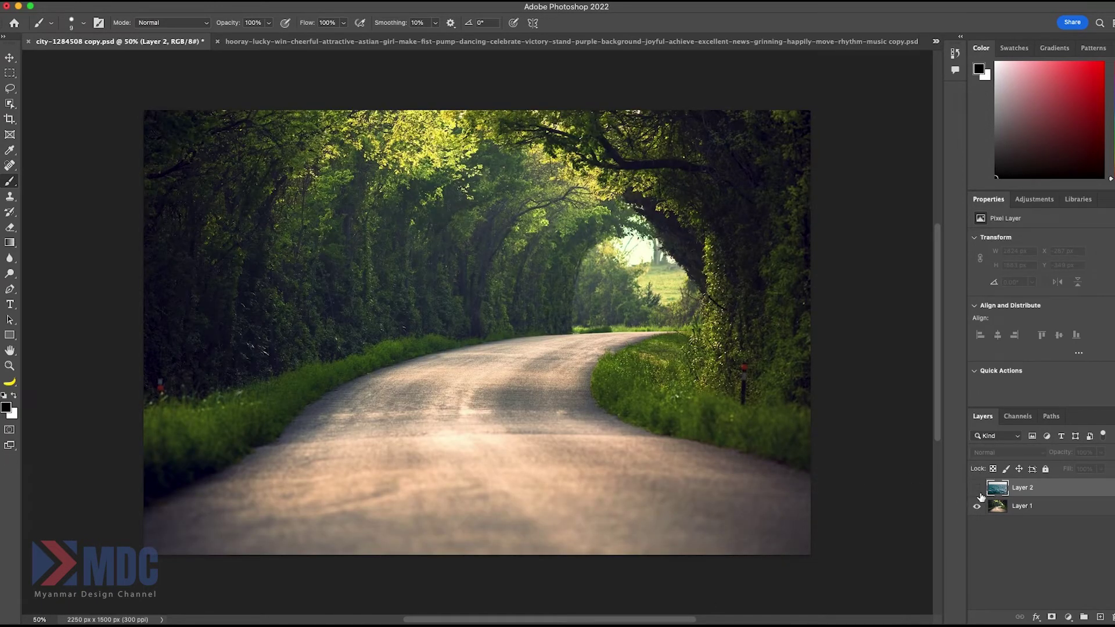
click(978, 489)
click(980, 494)
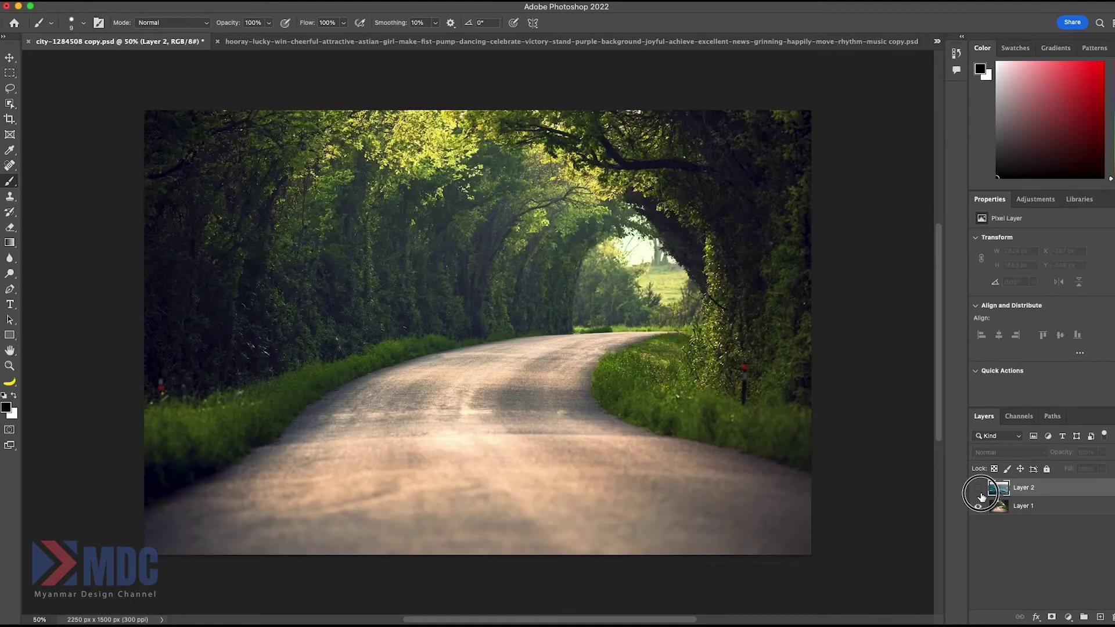
click(981, 494)
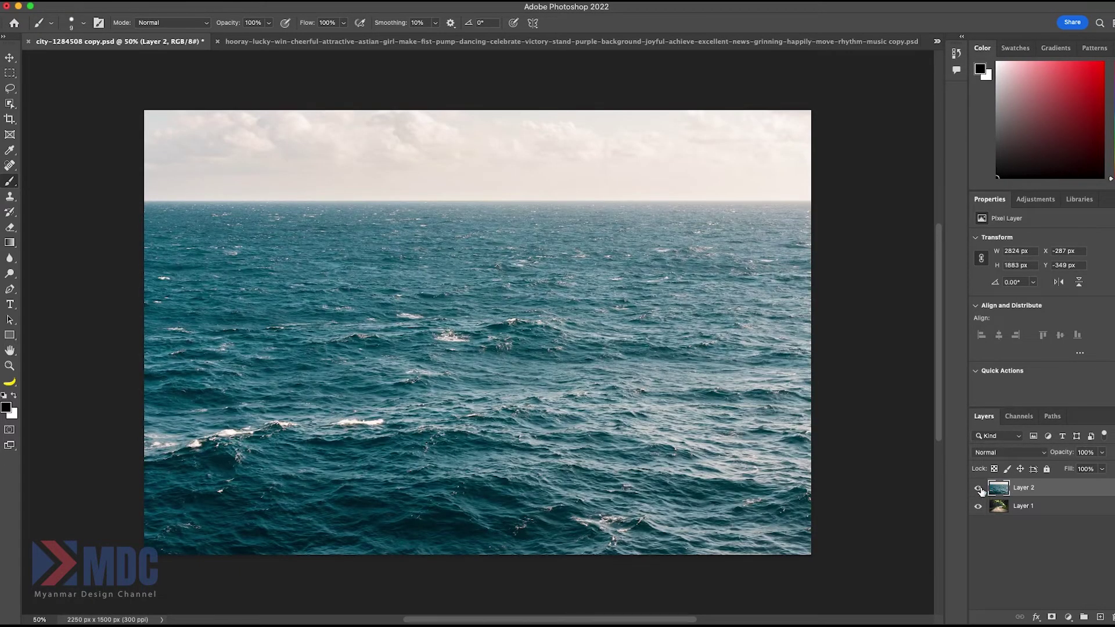
click(981, 491)
click(981, 491)
click(979, 489)
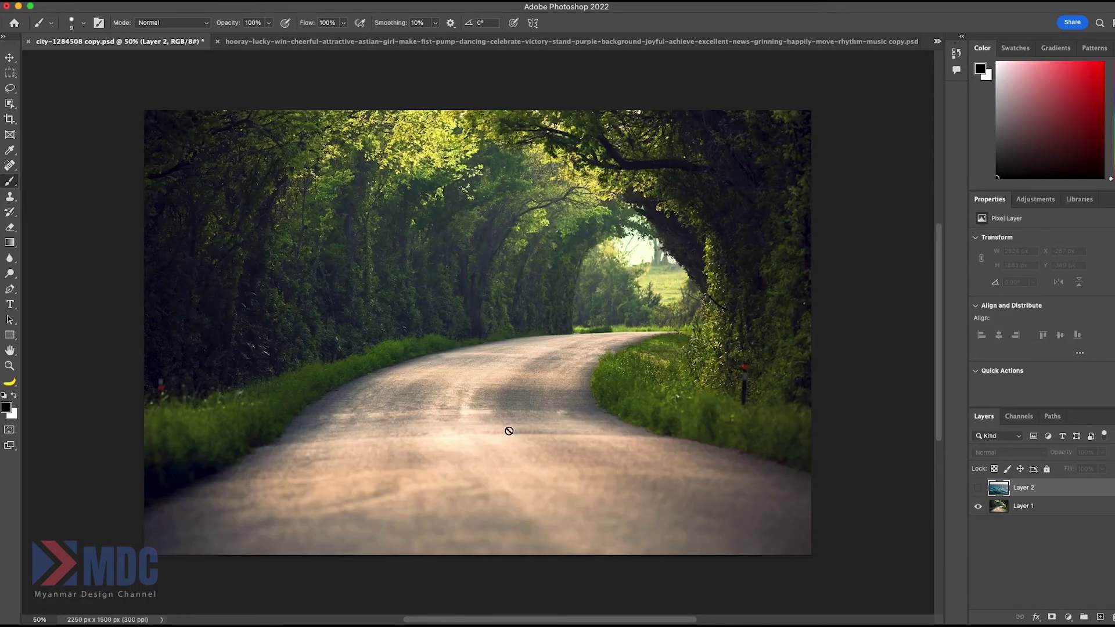
click(10, 57)
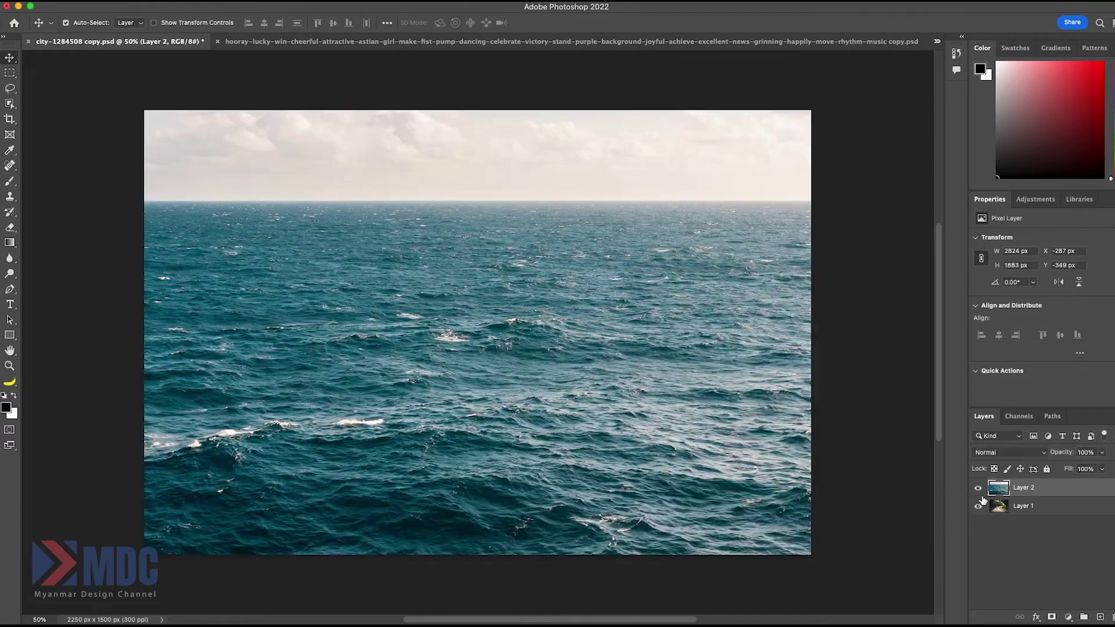
click(978, 488)
Give Layer 2 a white mask, set black foreground, and lower its opacity to 69%
click(1052, 617)
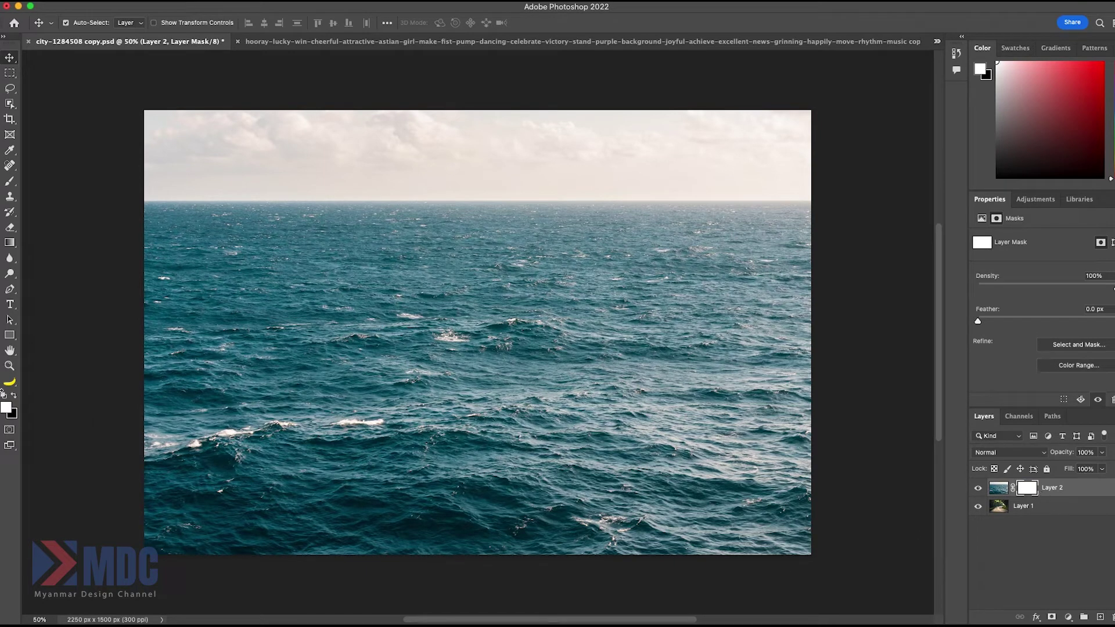
click(14, 396)
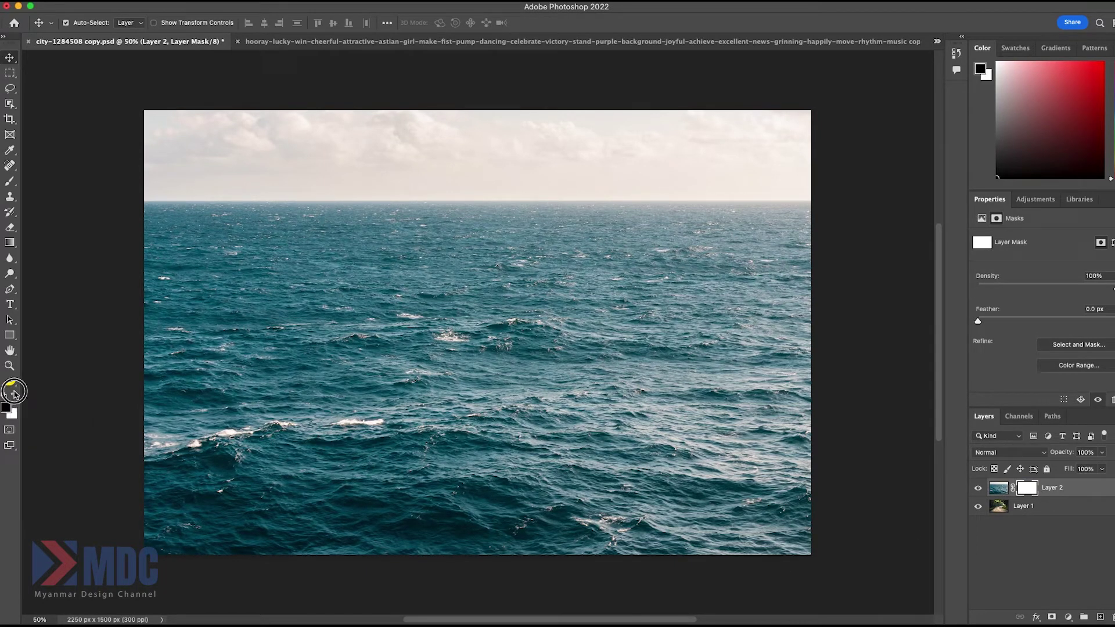
click(1102, 452)
mouse_move(1103, 467)
mouse_down()
mouse_move(1079, 475)
mouse_move(1071, 465)
mouse_move(1075, 473)
mouse_up()
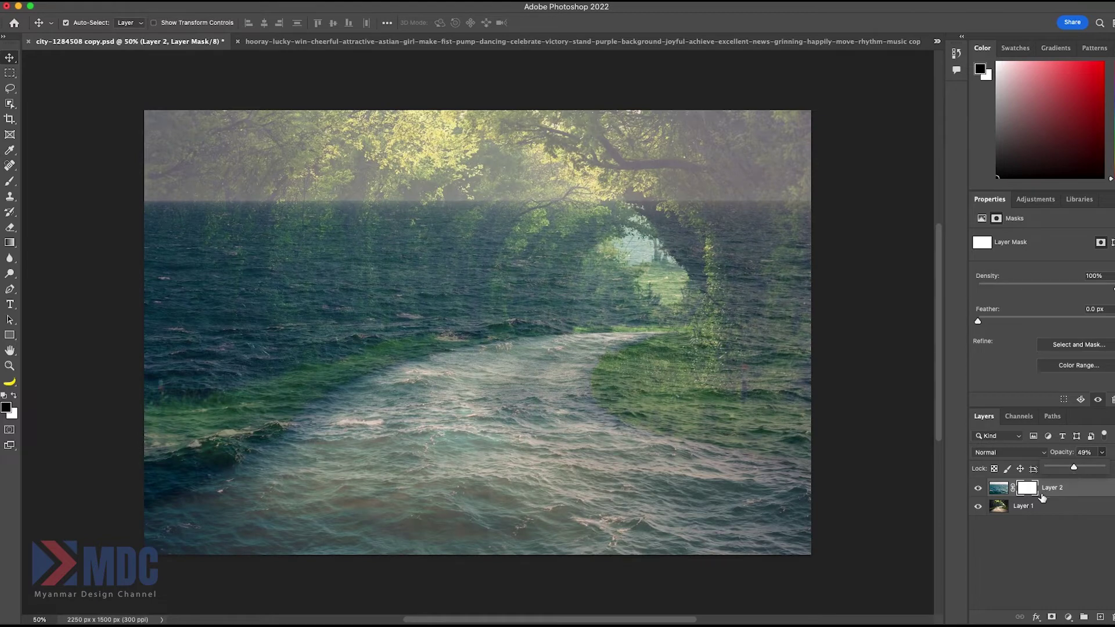
Set Layer 2 to 49% opacity and pick the Brush at 86 px
click(1096, 461)
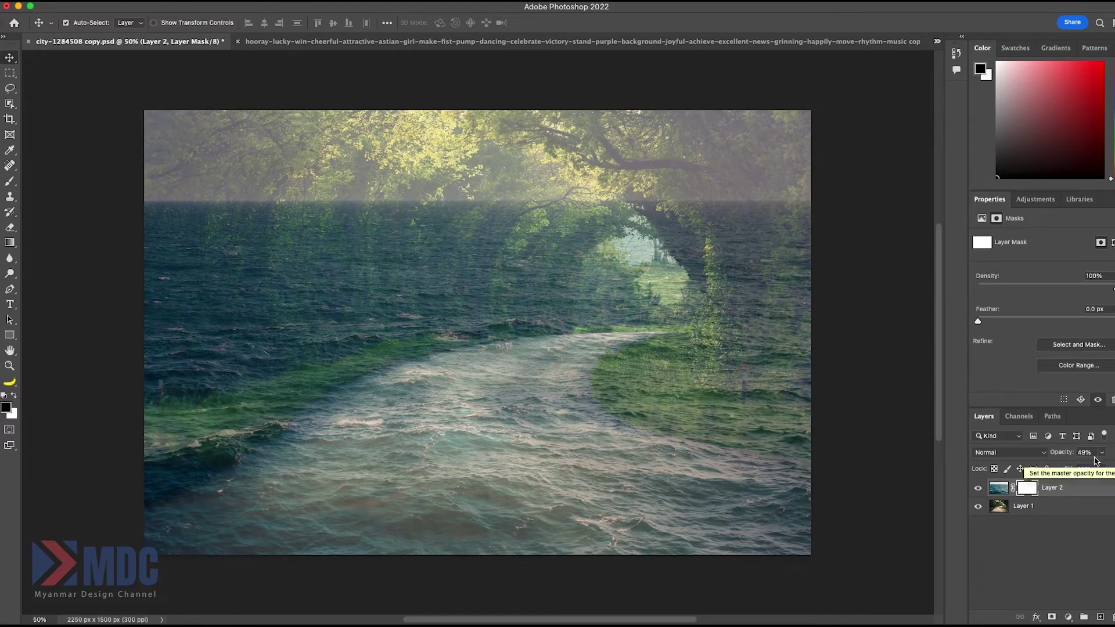
click(10, 180)
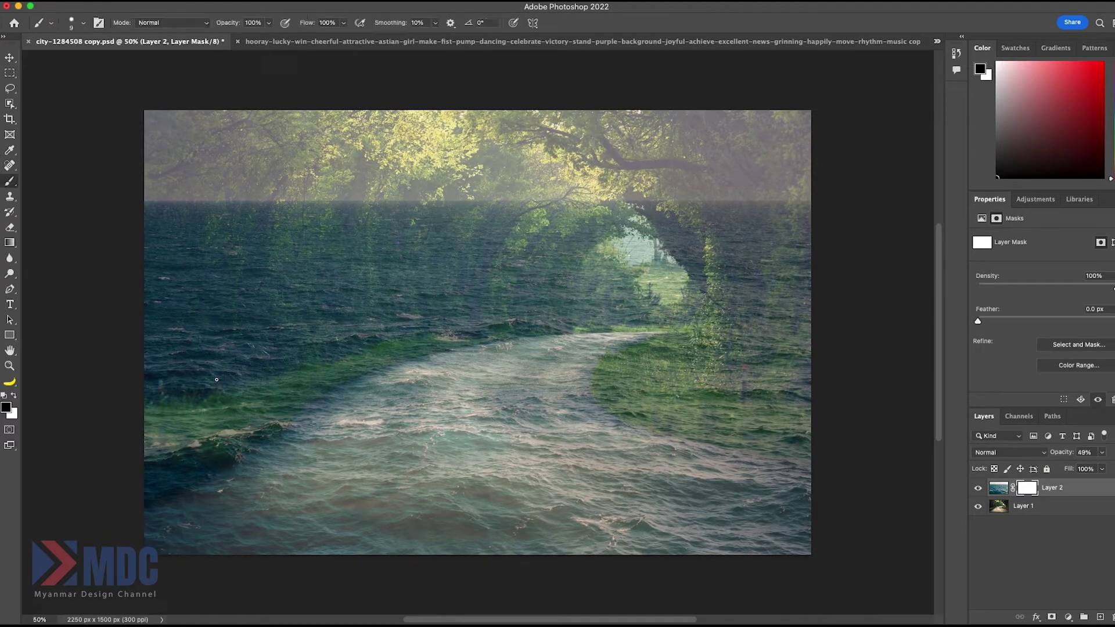
click(83, 22)
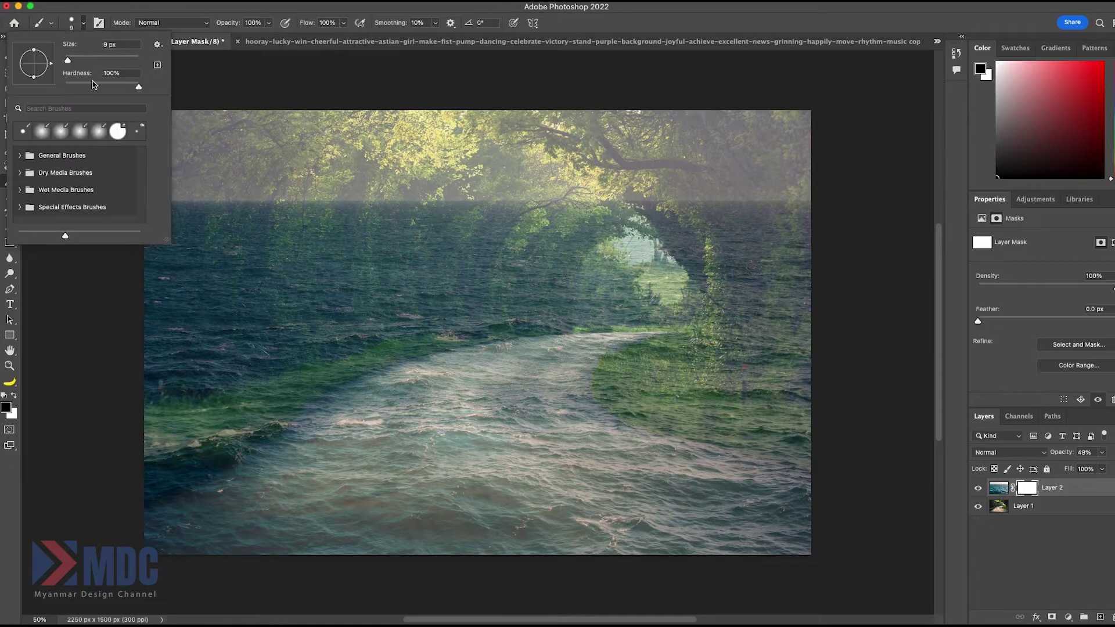
drag(84, 60, 95, 60)
Paint black on the ocean mask to reveal streaks of the road
drag(503, 235, 358, 294)
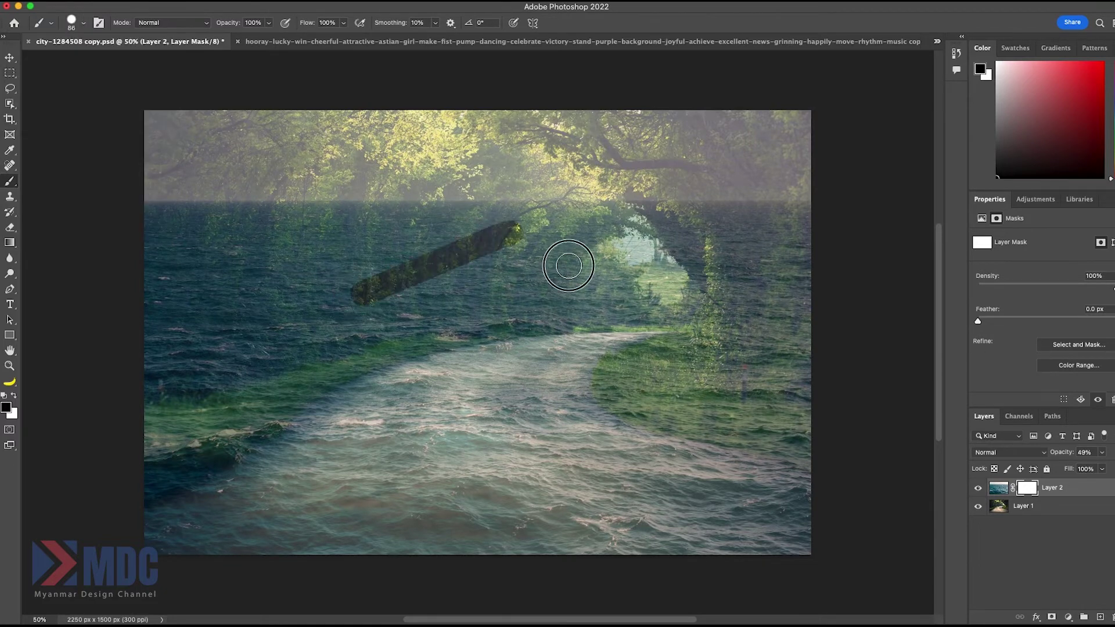
drag(574, 265, 369, 344)
mouse_move(653, 317)
mouse_down()
mouse_move(508, 328)
mouse_move(163, 485)
mouse_up()
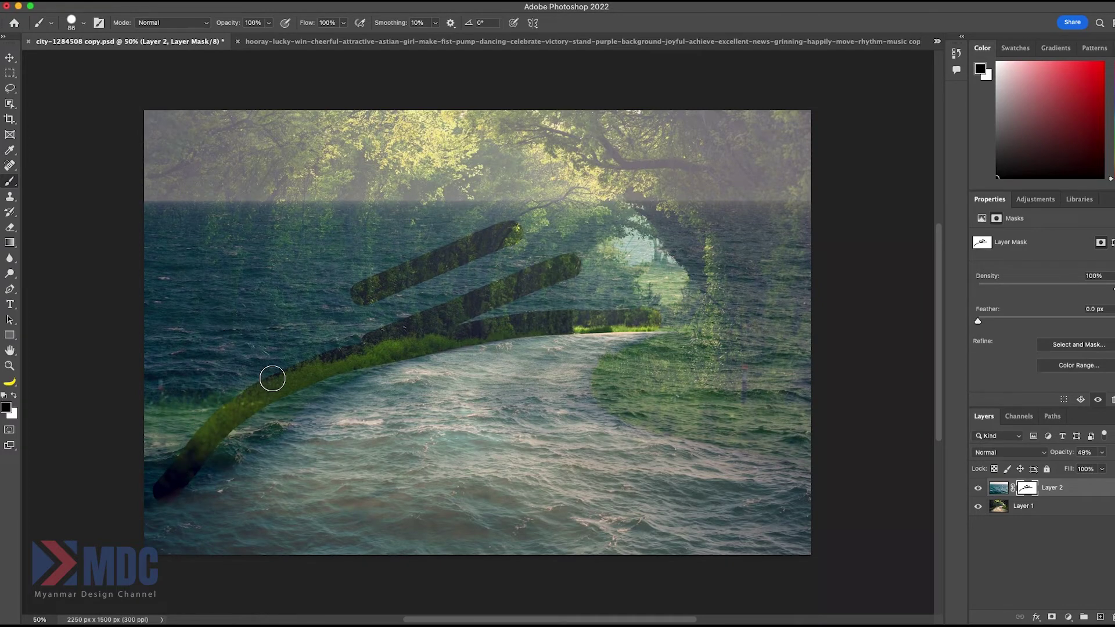
drag(354, 287, 746, 238)
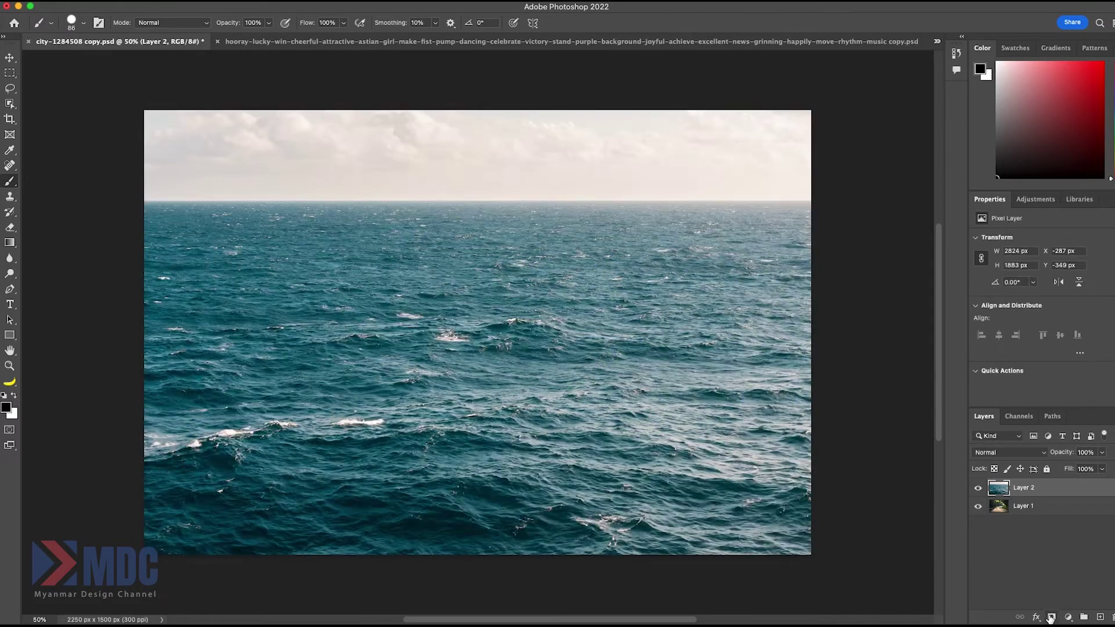
Invert Layer 2's mask to all black with Ctrl+I, then make white the foreground
click(995, 490)
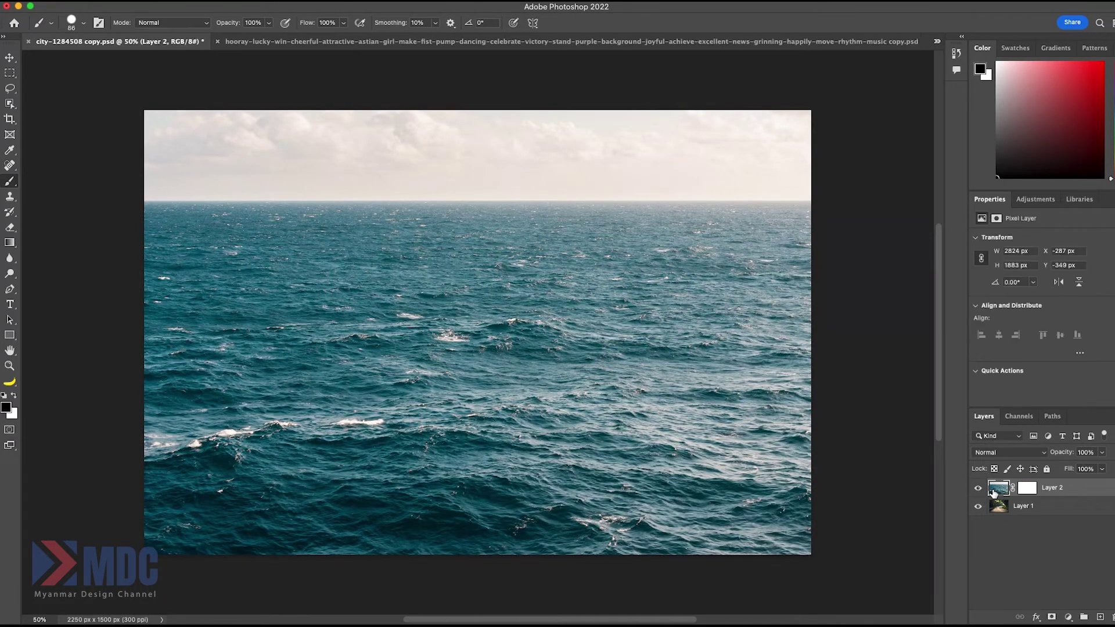
click(1028, 489)
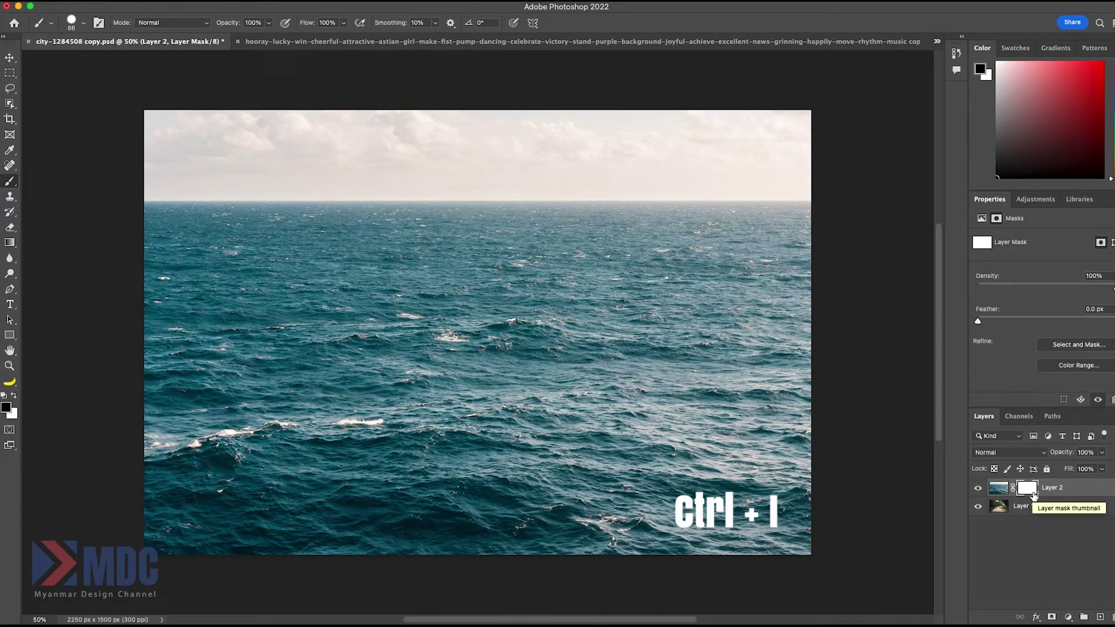
drag(1033, 494, 1035, 496)
key(ctrl+i)
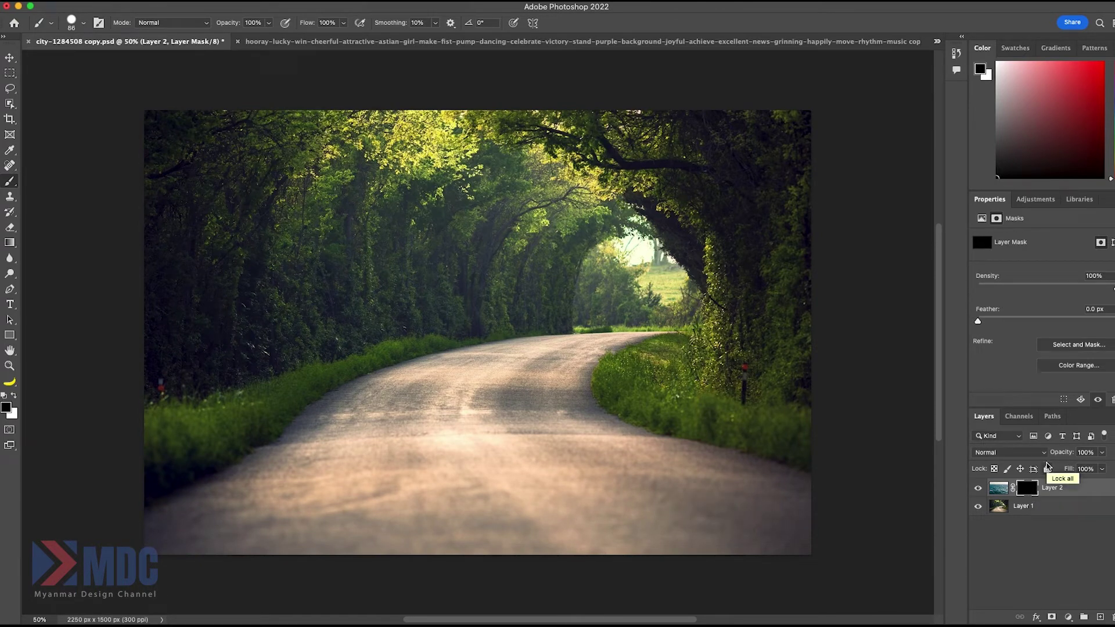
key(x)
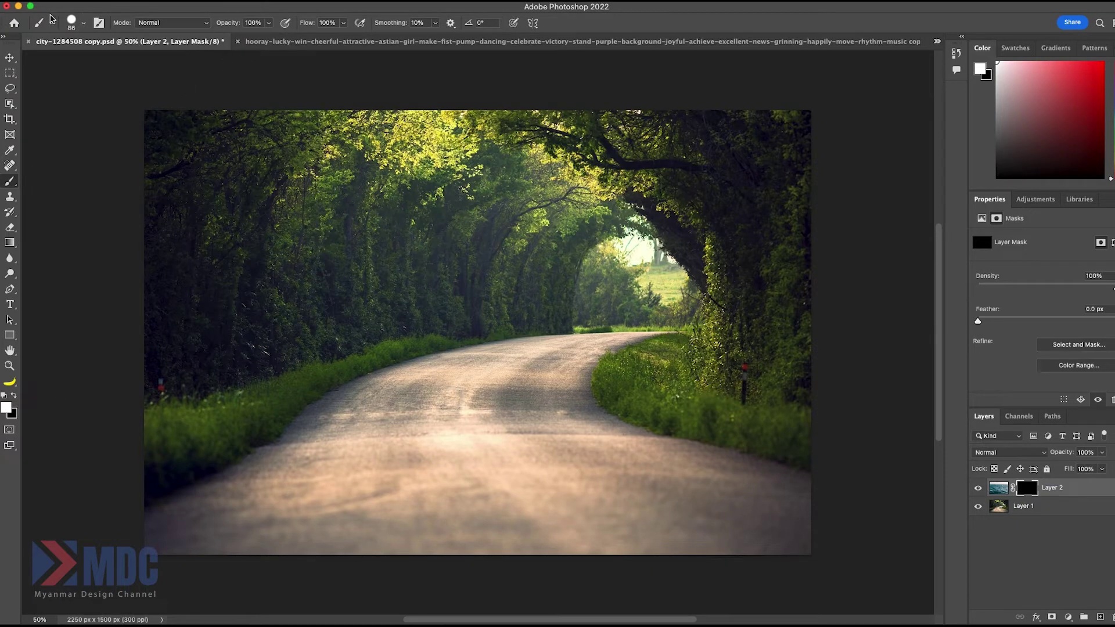
Set the brush hardness to 0% for soft edges
click(70, 22)
drag(138, 86, 65, 86)
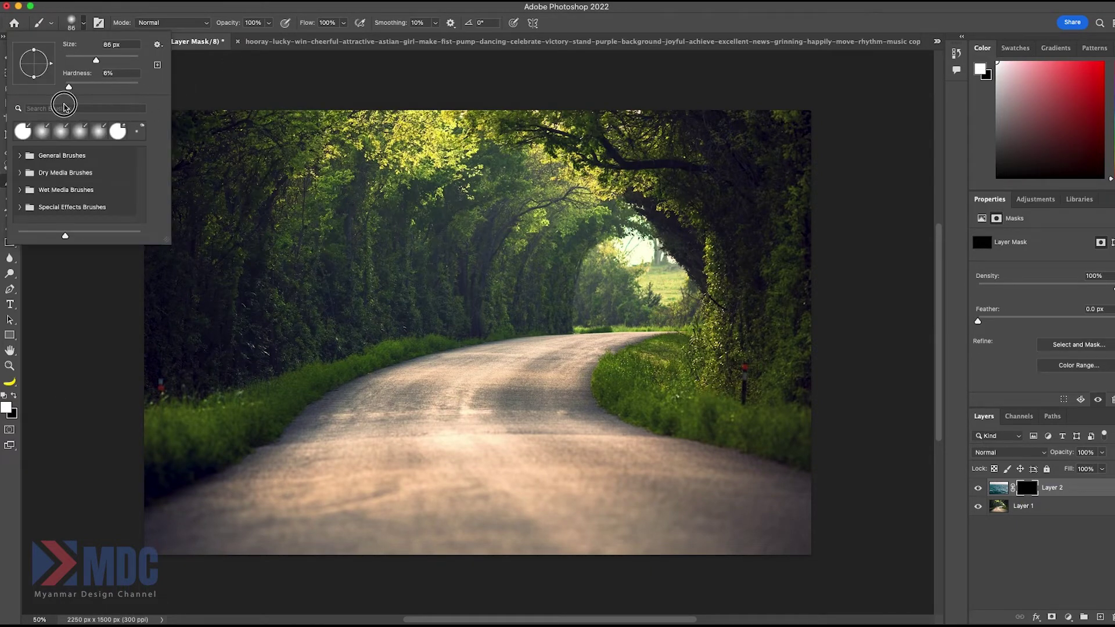
click(68, 31)
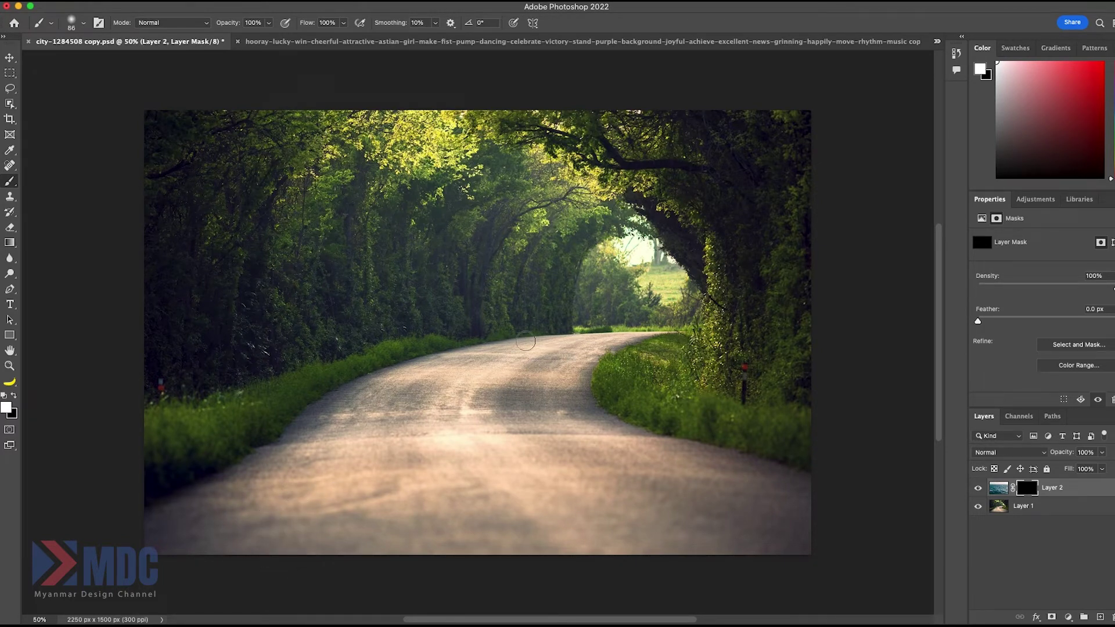
Paint soft white water along the road's middle and left edge toward the lower left
mouse_move(535, 348)
mouse_down()
mouse_move(558, 349)
mouse_move(414, 366)
mouse_move(355, 425)
mouse_up()
scroll(399, 445, up, 3)
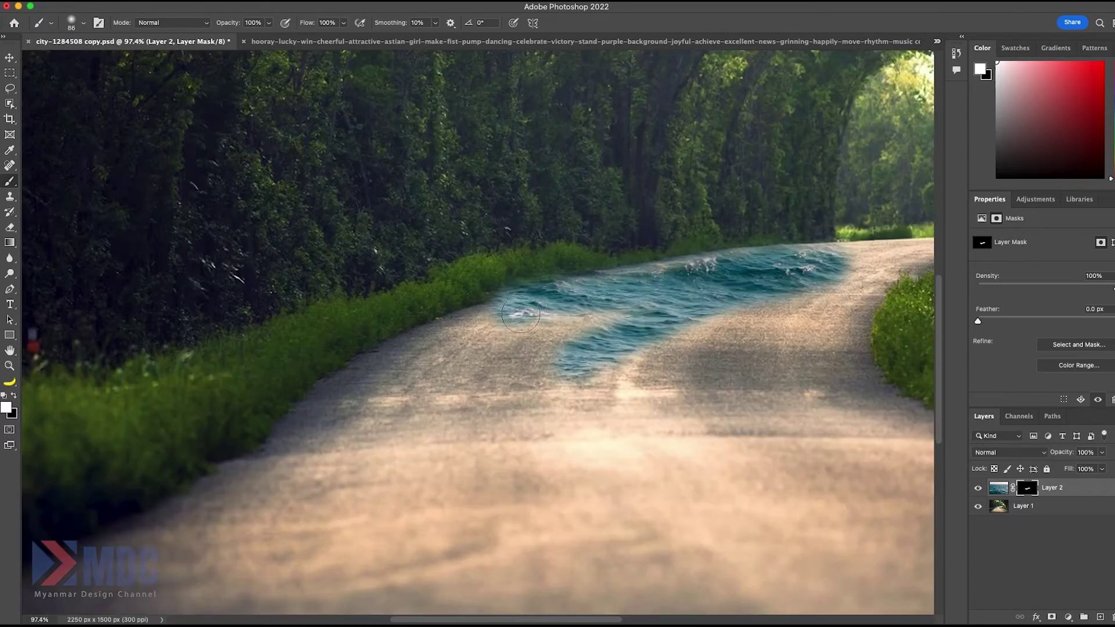
mouse_move(521, 314)
mouse_down()
mouse_move(455, 336)
mouse_move(297, 456)
mouse_up()
drag(318, 414, 219, 489)
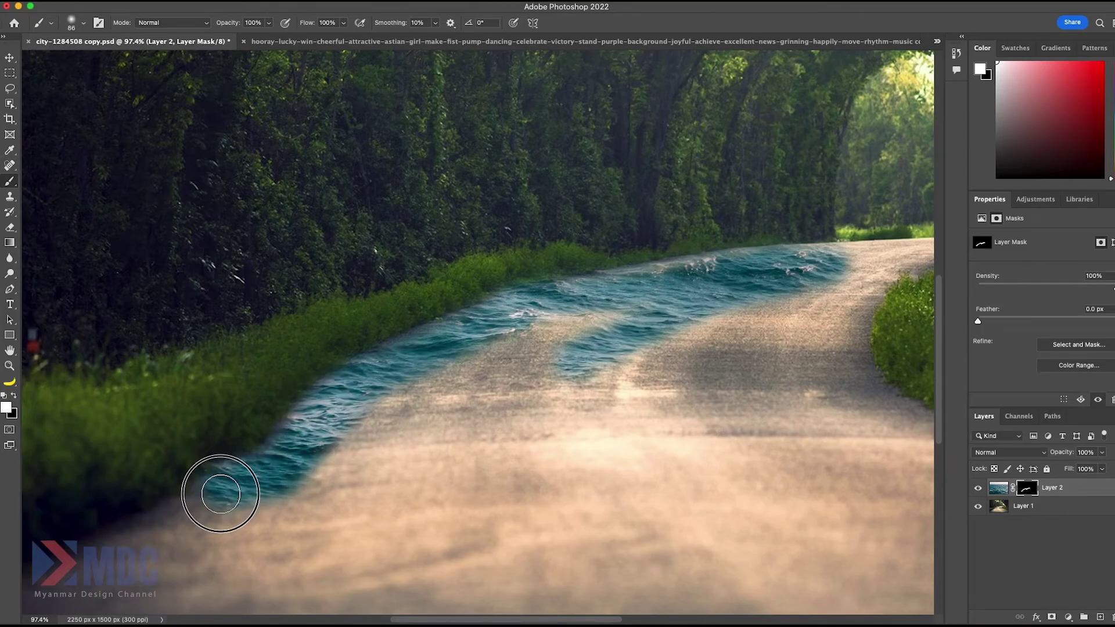
ctrl+alt+click(504, 394)
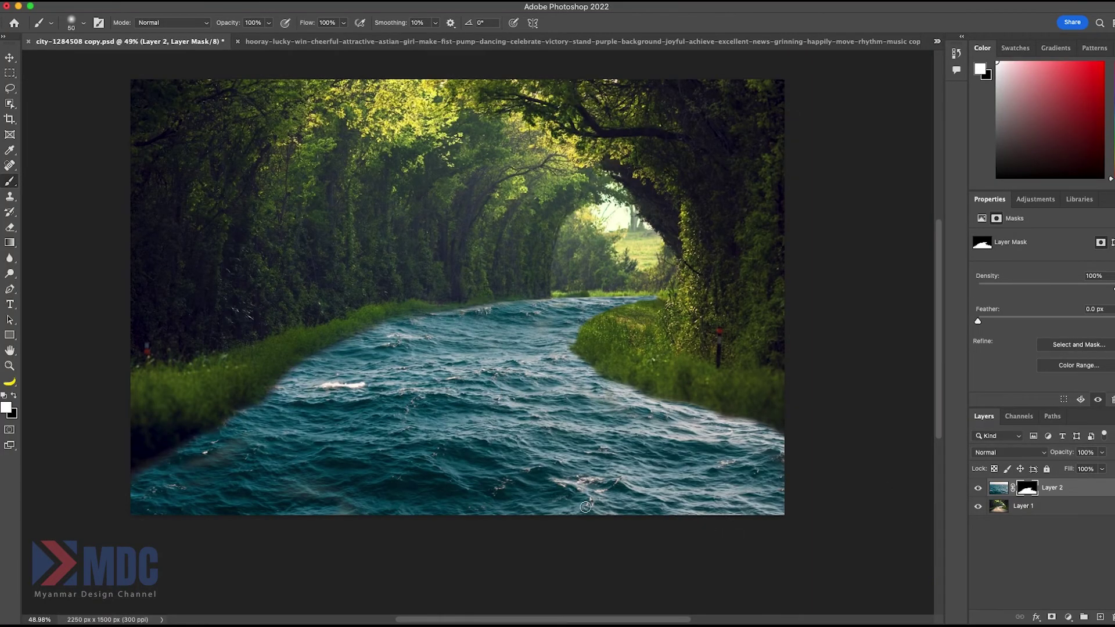
key(ctrl+2)
key(x)
scroll(299, 423, down, 1)
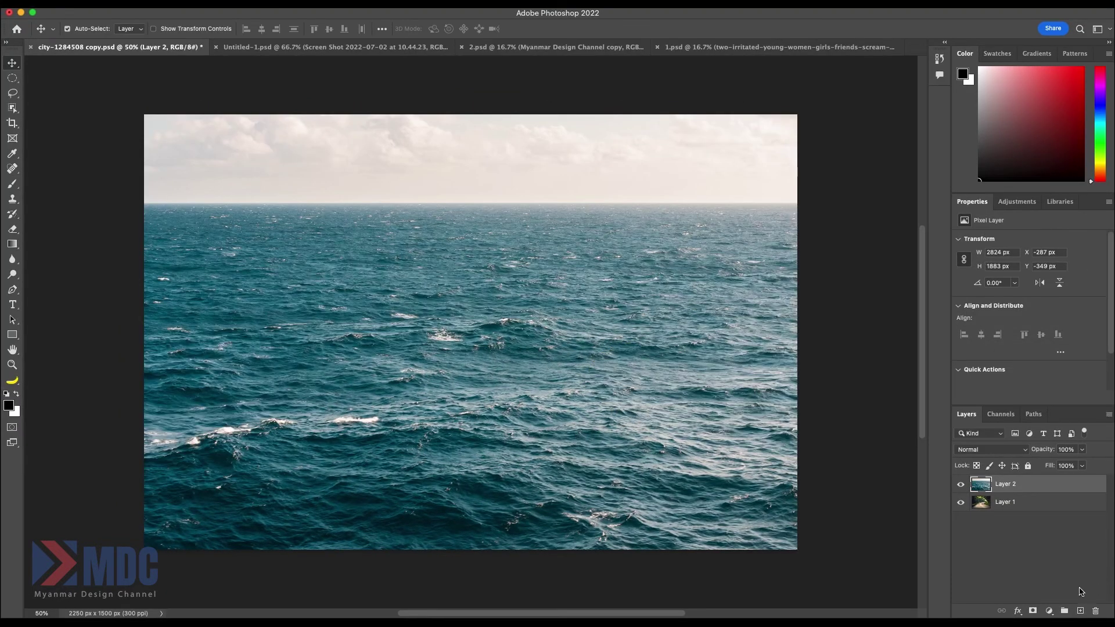
Add a layer mask to Layer 2 and invert it to black to hide the sea
click(1035, 610)
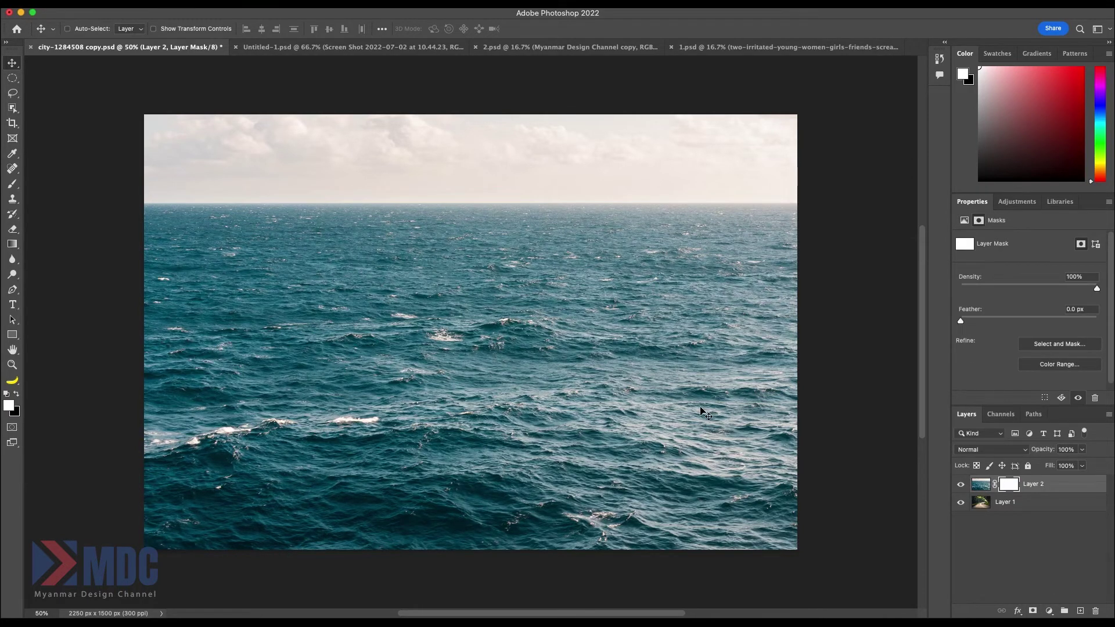
key(ctrl+i)
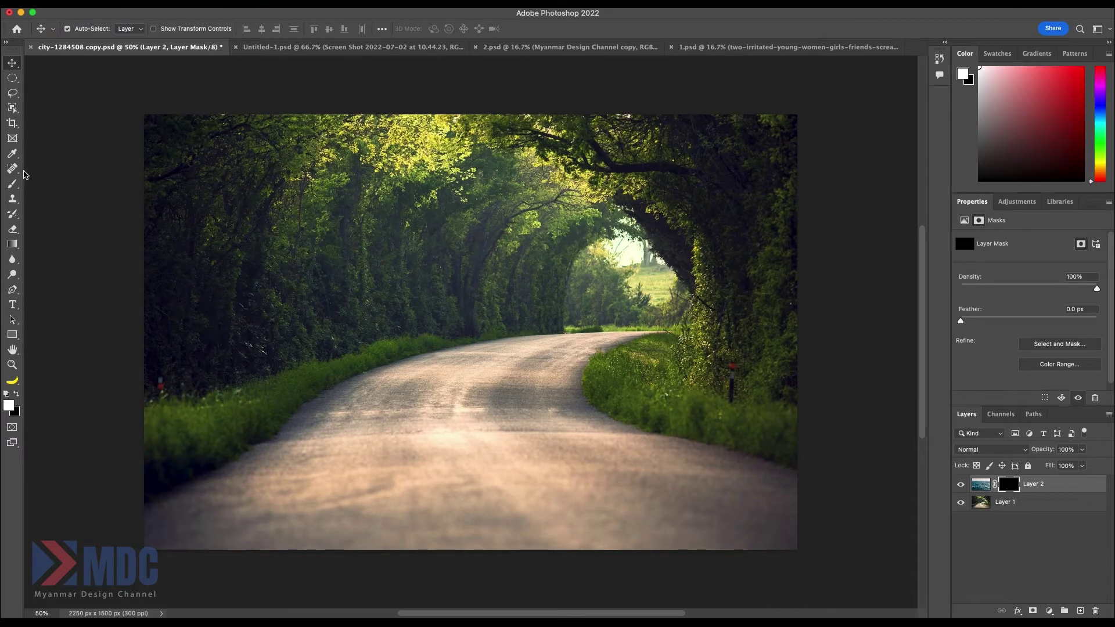
click(18, 244)
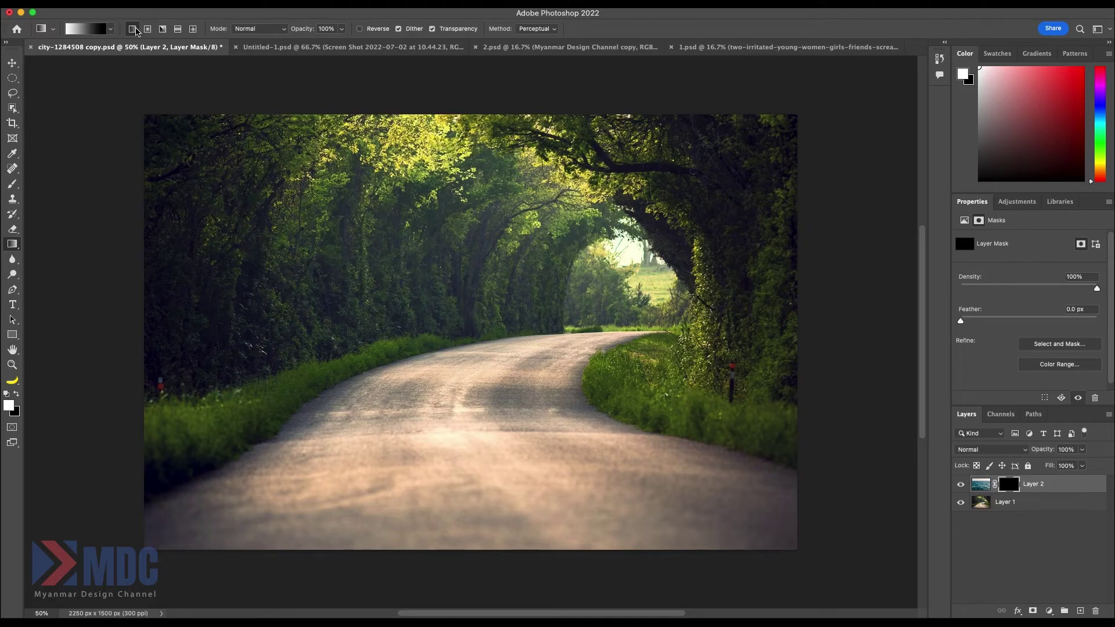
Using a Linear Gradient, try sea fades on Layer 2's mask from the bottom, top right and left
click(134, 29)
drag(449, 584, 456, 278)
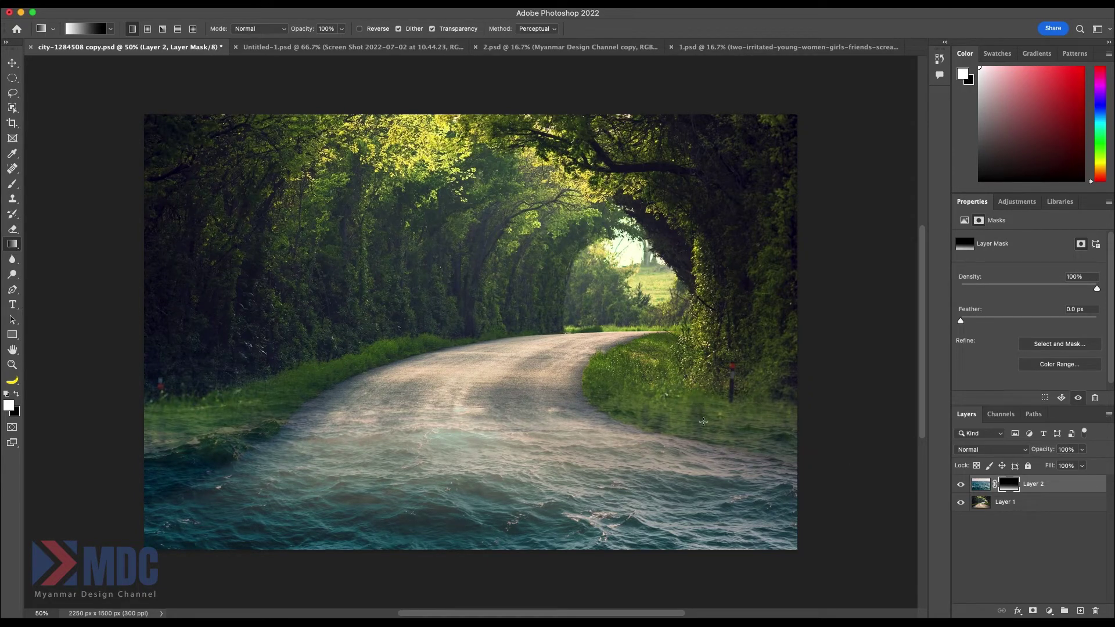
mouse_move(478, 558)
mouse_down()
mouse_move(497, 257)
mouse_move(475, 465)
mouse_up()
drag(742, 100, 591, 234)
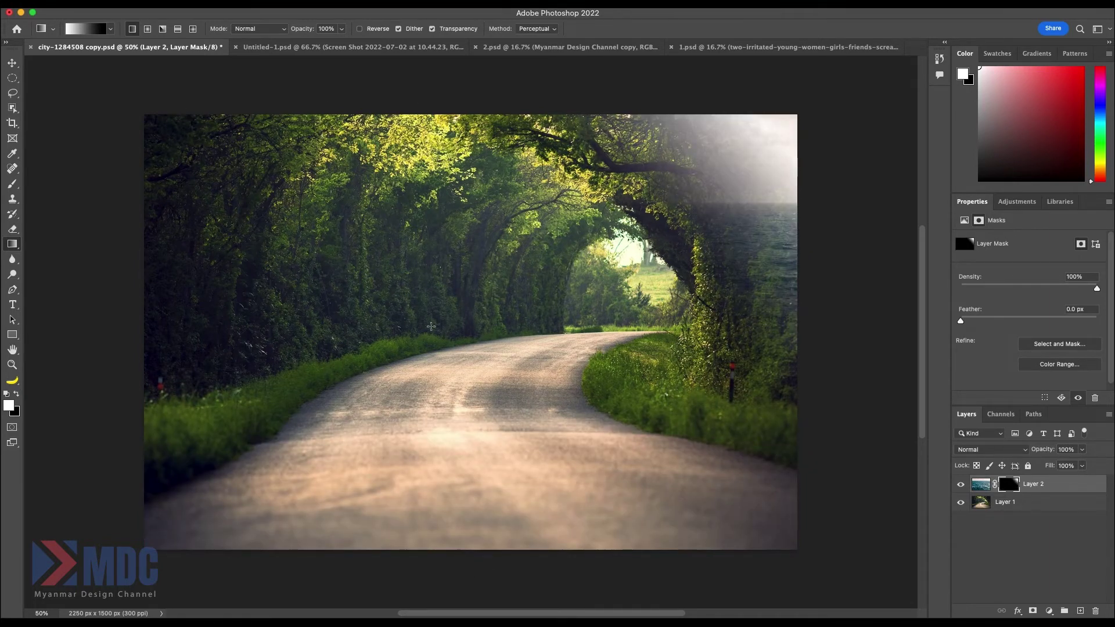
drag(177, 103, 291, 217)
drag(105, 451, 500, 389)
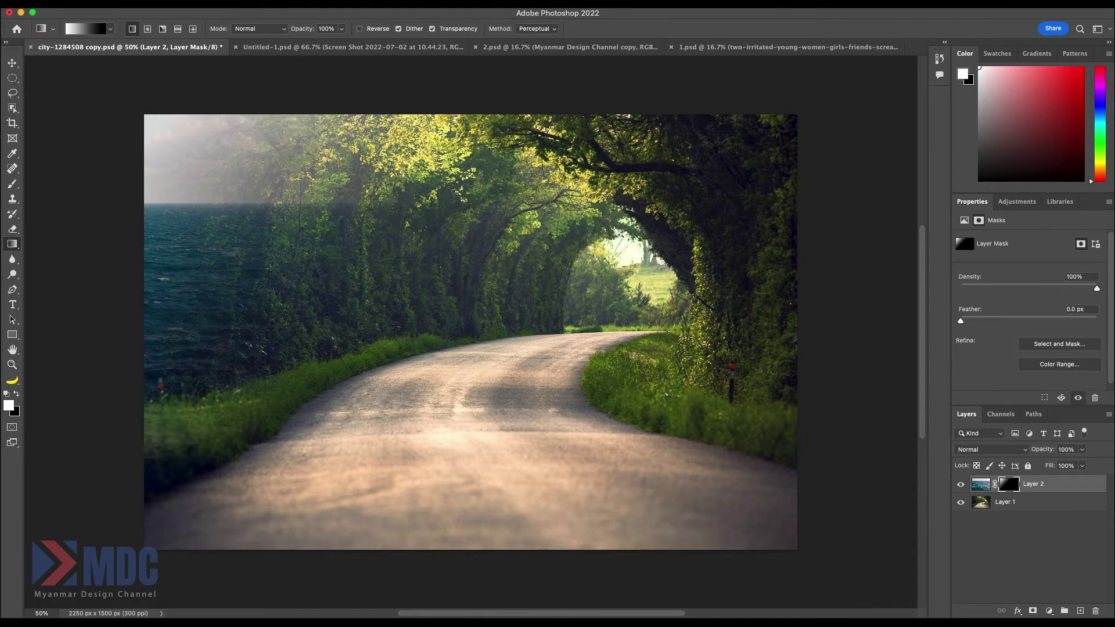
Redraw the mask gradient from the right edge so the sea fades in beside the road
drag(839, 352, 471, 336)
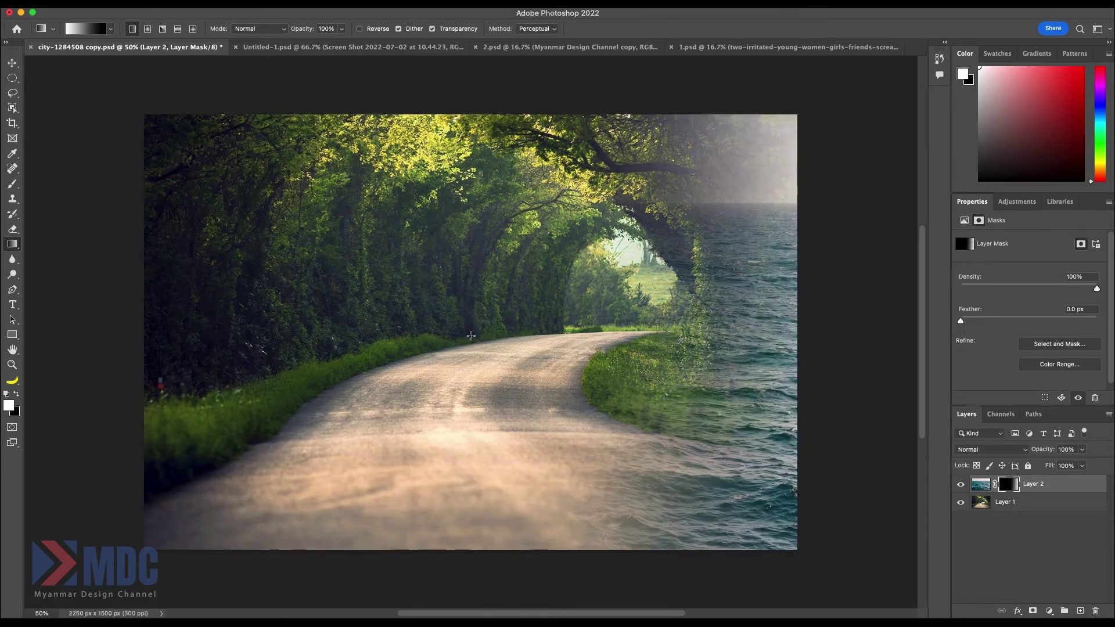
drag(856, 346, 359, 338)
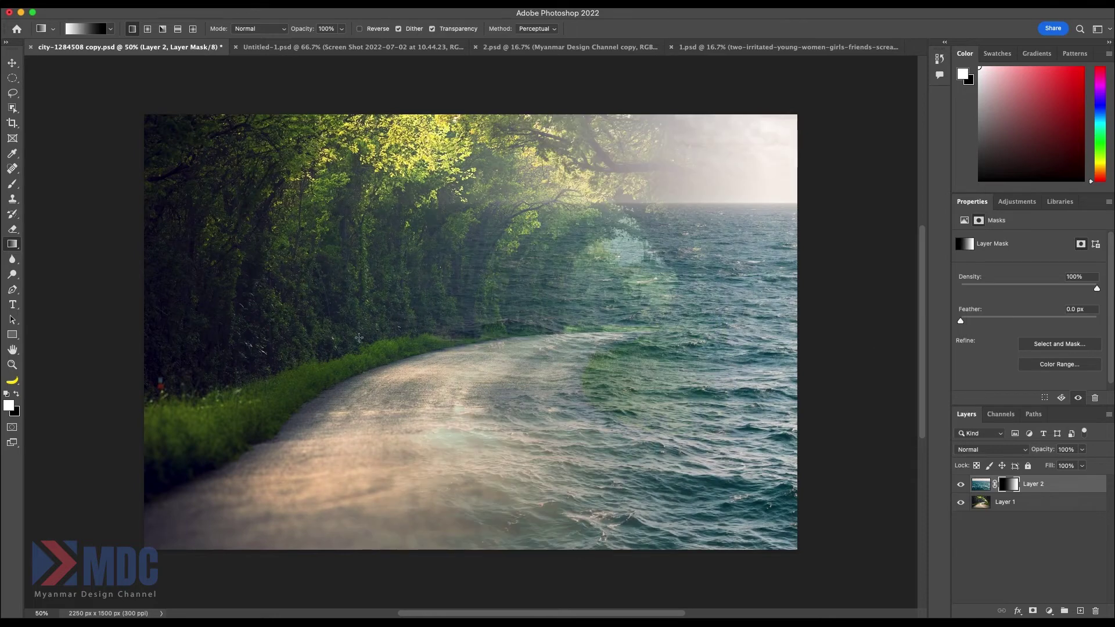
drag(806, 335, 402, 331)
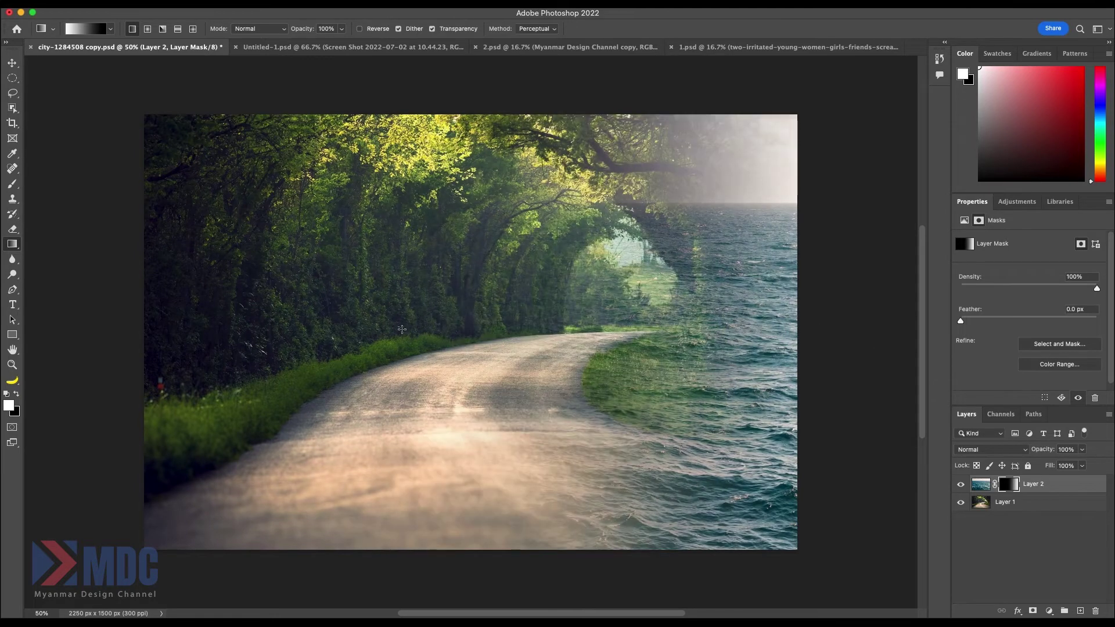
drag(714, 327, 363, 317)
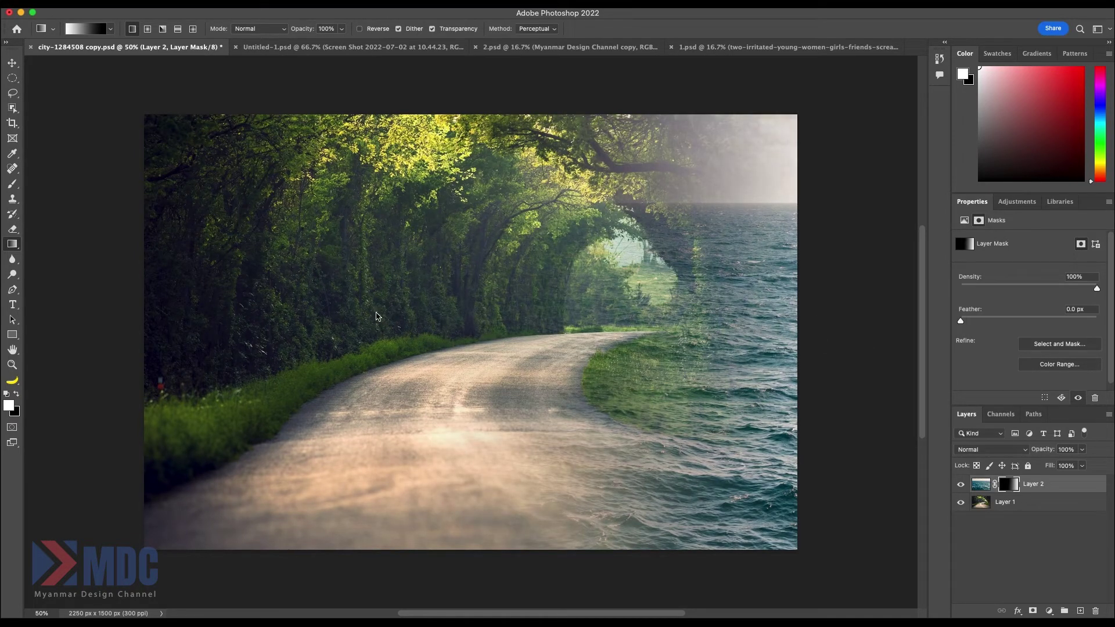
drag(834, 247, 312, 274)
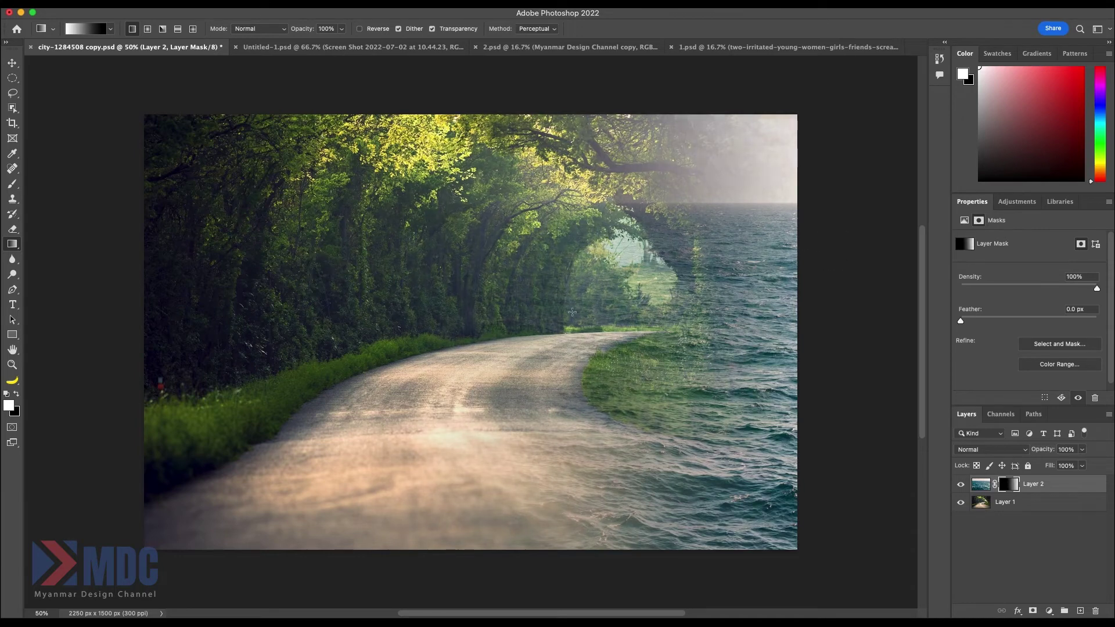
drag(780, 341, 116, 310)
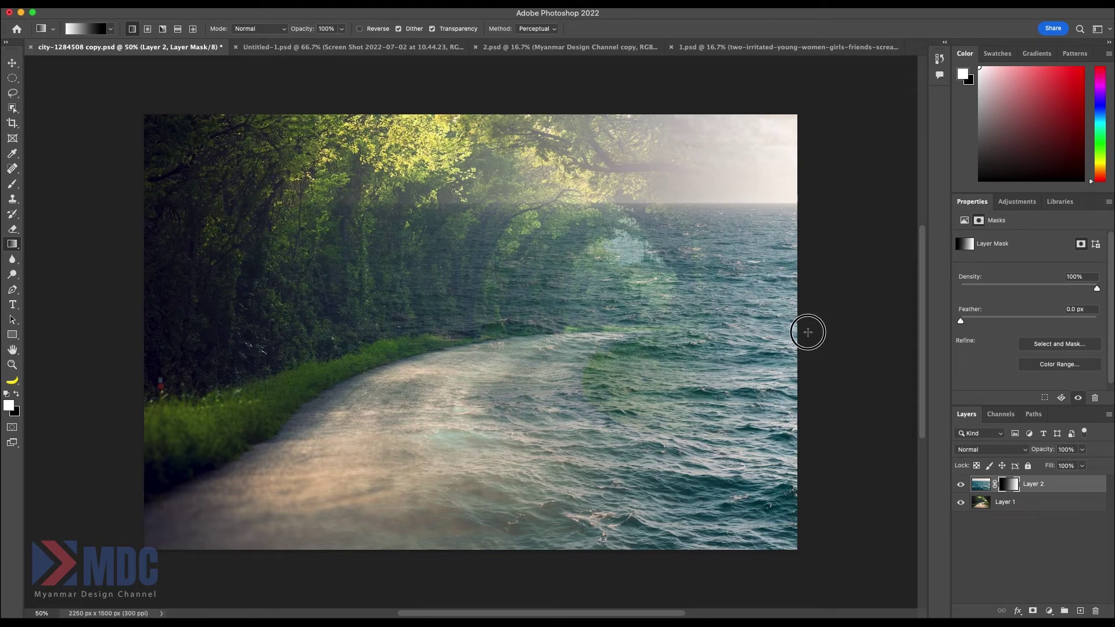
drag(807, 333, 326, 346)
drag(793, 353, 342, 329)
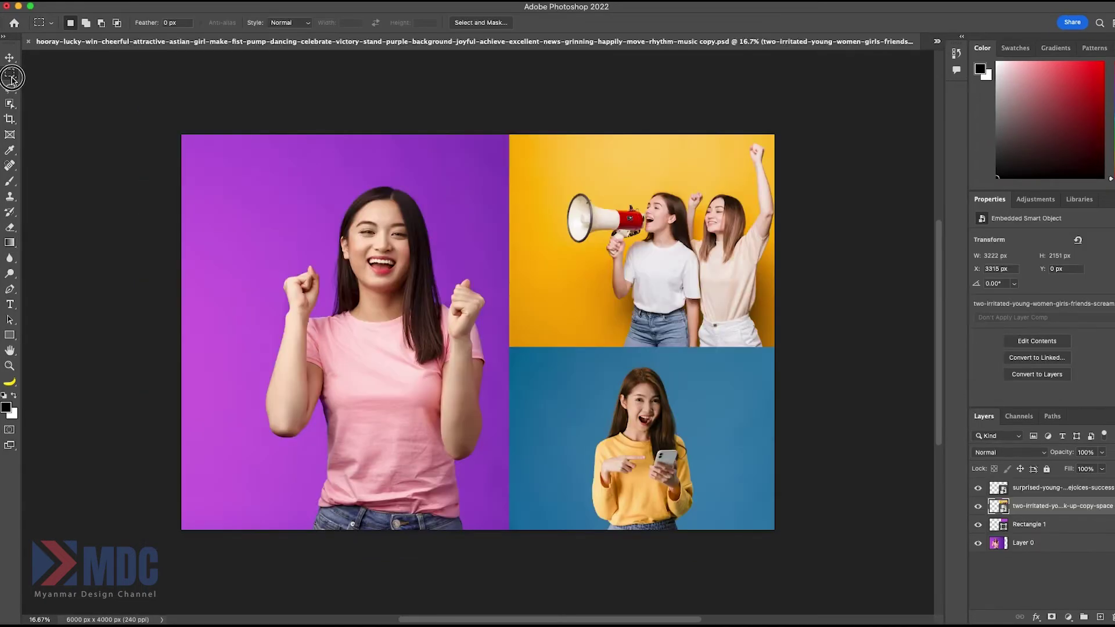
Crop the megaphone photo into an elliptical-marquee circle layer mask
right_click(11, 77)
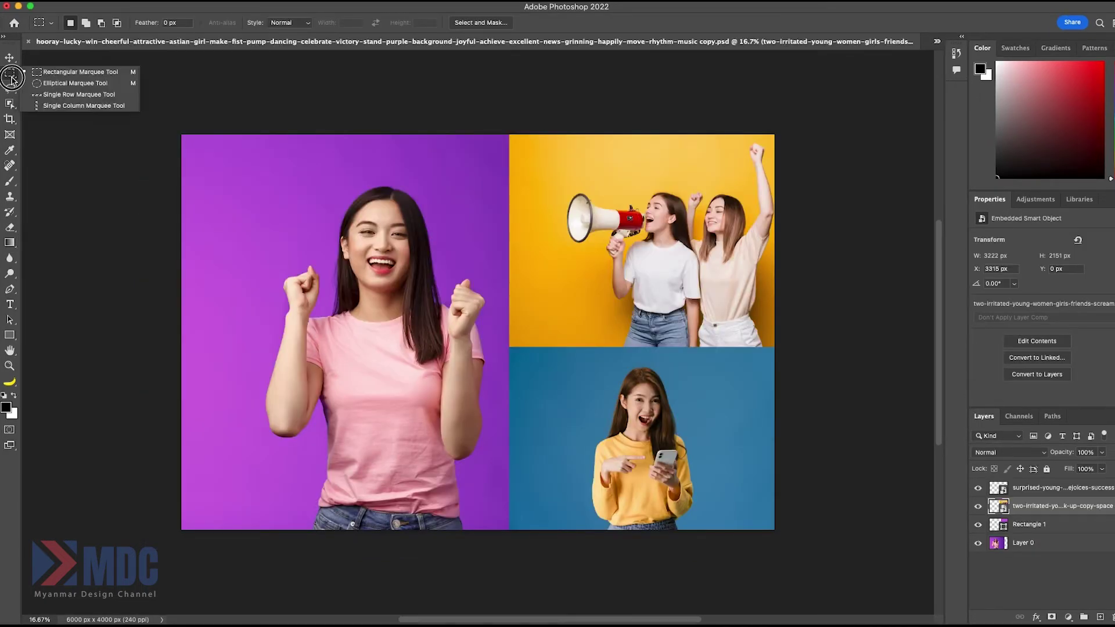
click(45, 72)
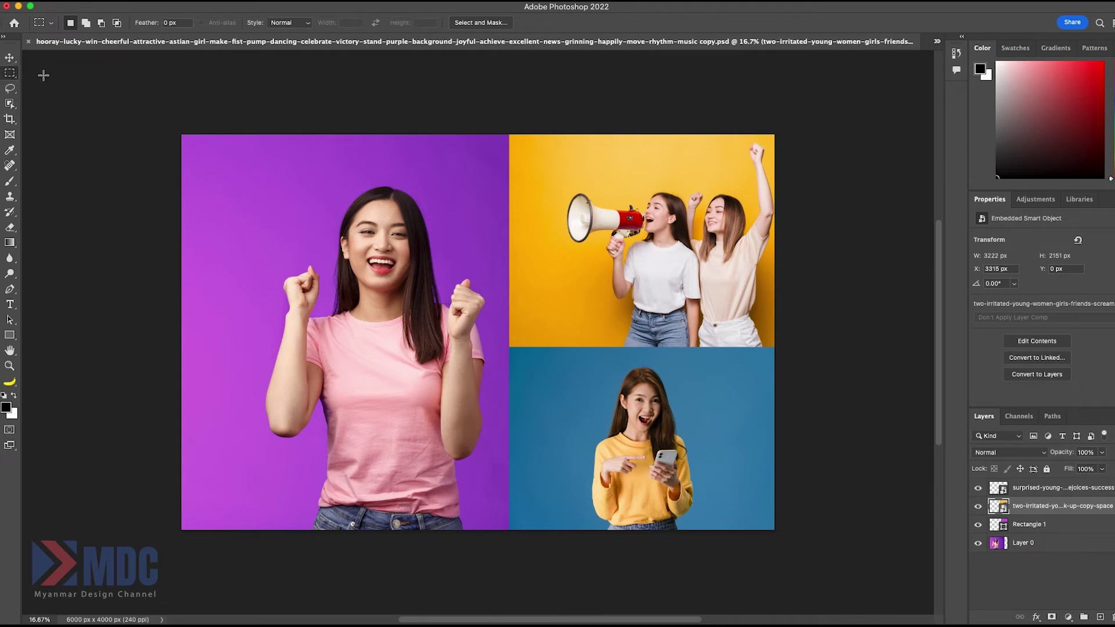
right_click(10, 72)
click(46, 85)
mouse_move(558, 174)
mouse_down()
mouse_move(749, 332)
mouse_move(735, 298)
mouse_move(746, 301)
mouse_move(793, 351)
mouse_move(757, 347)
mouse_up()
drag(653, 273, 651, 259)
click(1022, 488)
click(994, 506)
click(1052, 617)
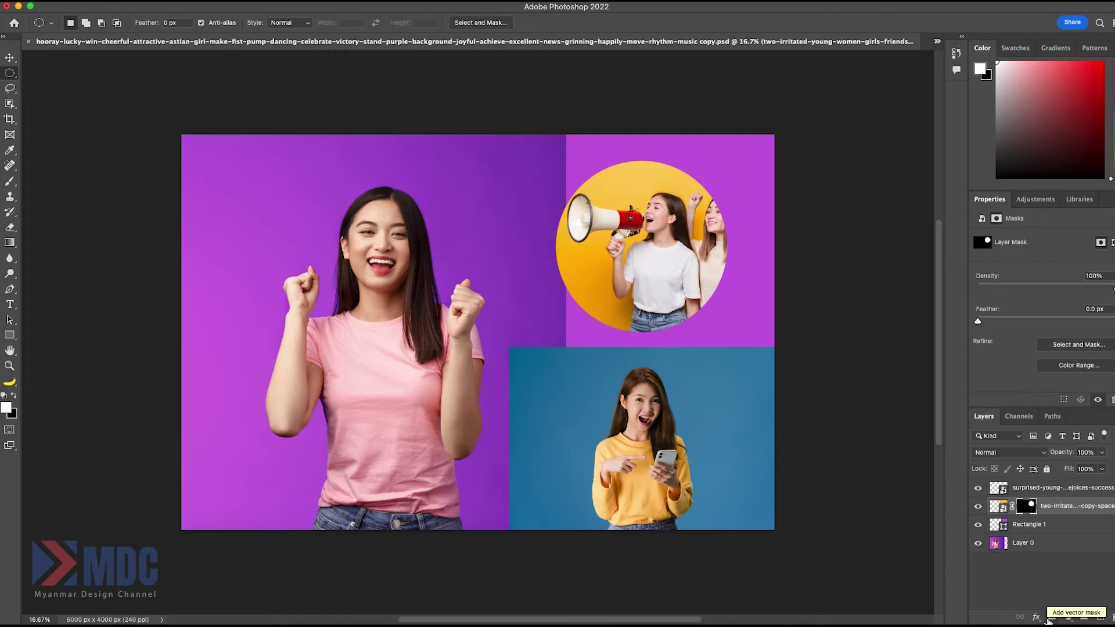
Crop the phone photo into a circular mask and move it slightly up
click(1000, 488)
mouse_move(577, 361)
mouse_down()
mouse_move(701, 462)
mouse_move(738, 537)
mouse_up()
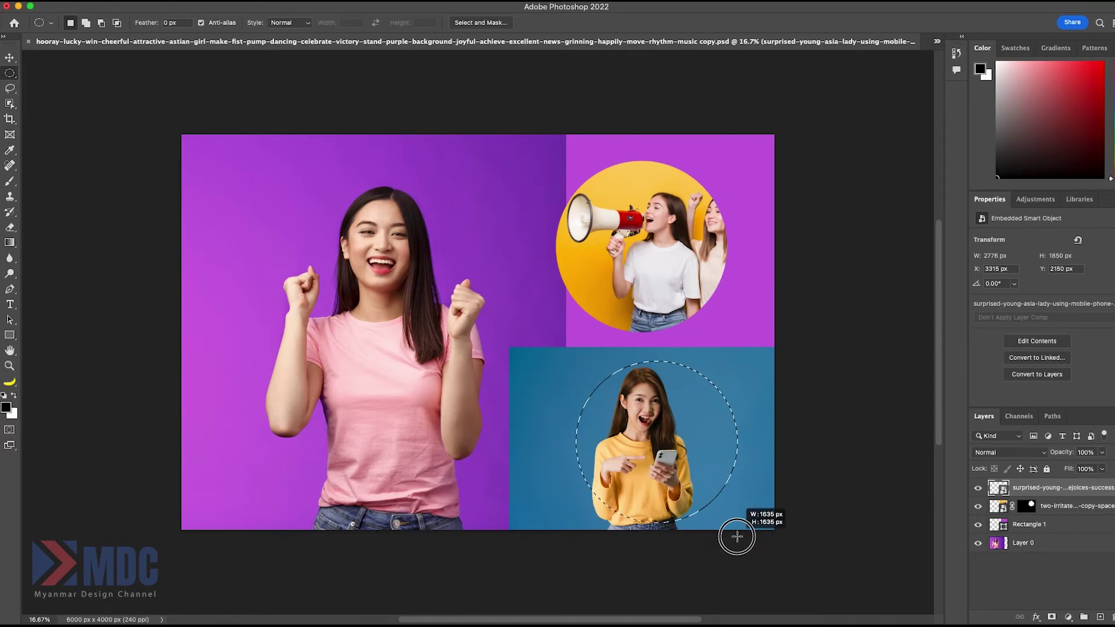
drag(674, 439, 659, 440)
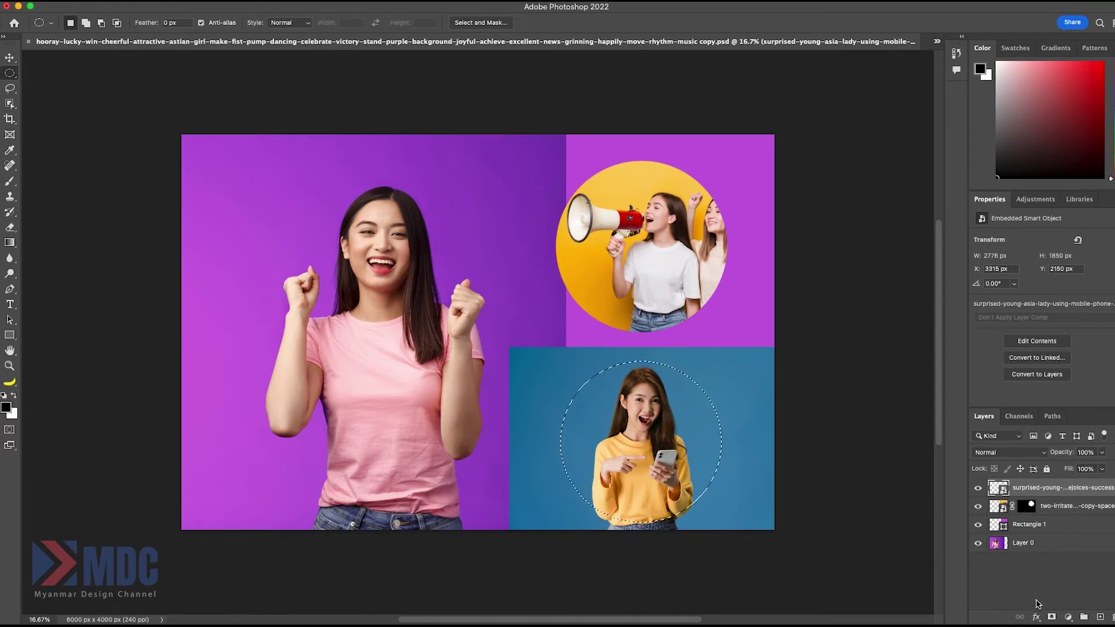
click(1052, 617)
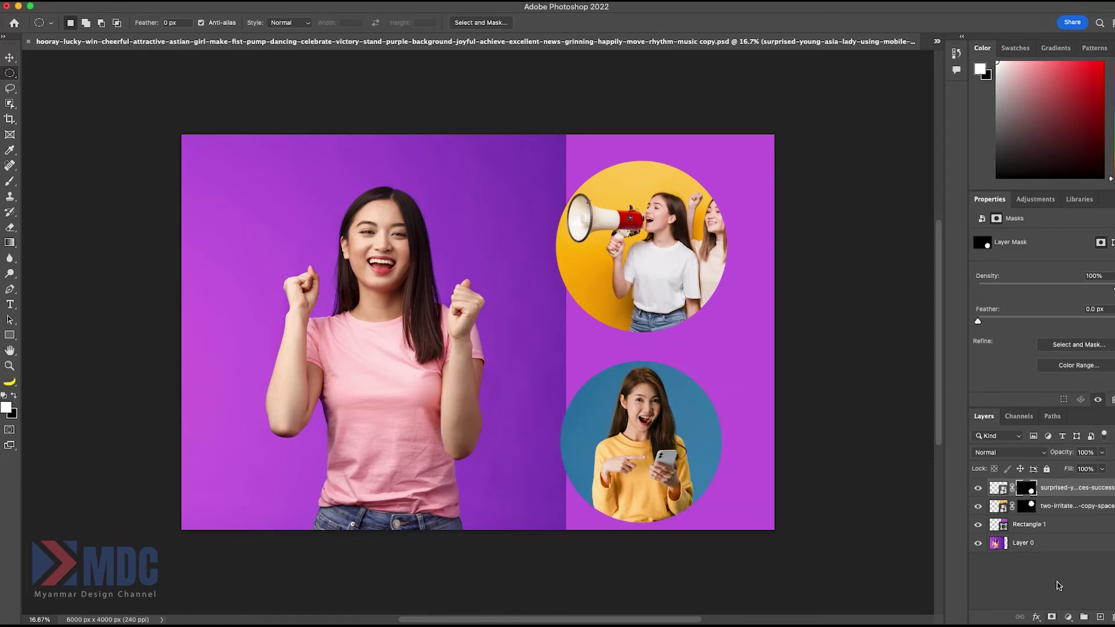
key(v)
drag(659, 426, 659, 411)
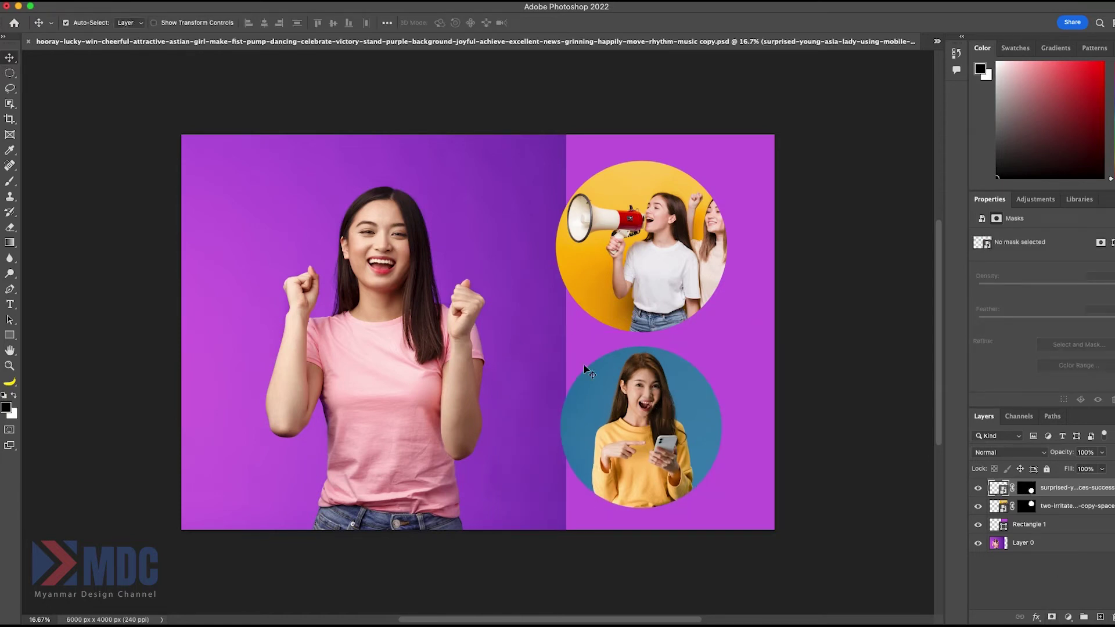
Unlink the megaphone photo from its mask and slide it left inside the top circle
click(689, 211)
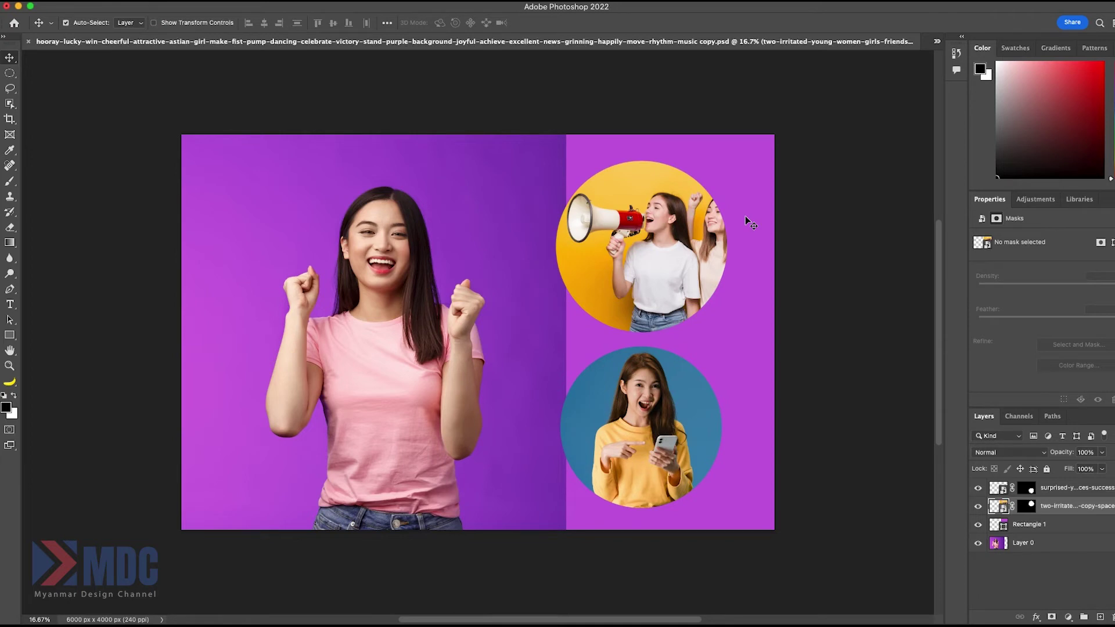
click(1013, 507)
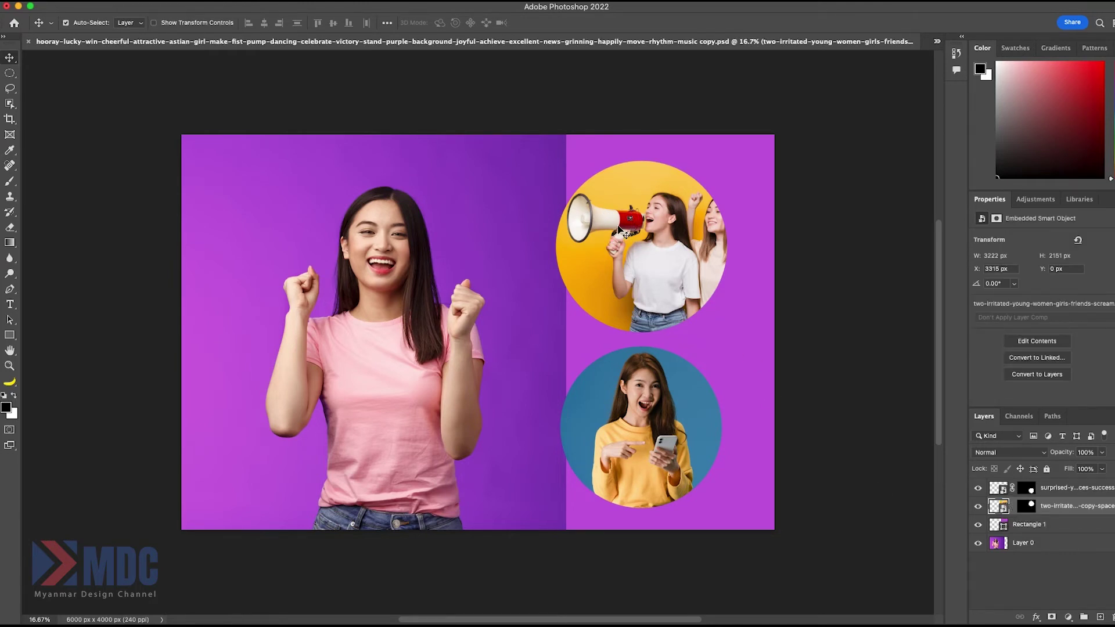
drag(619, 231, 674, 251)
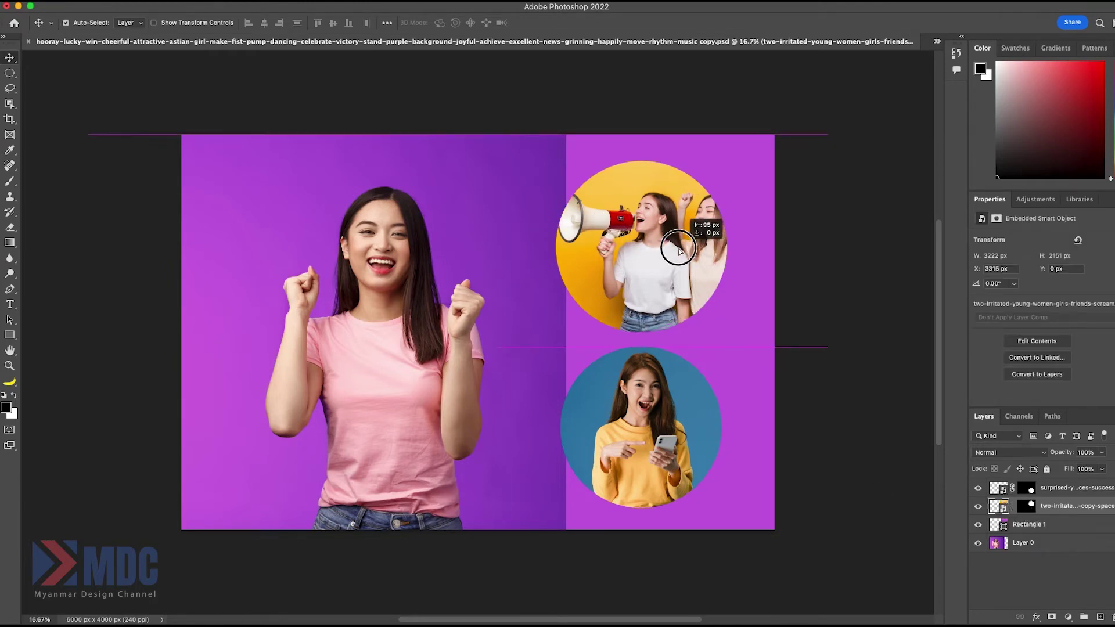
drag(674, 251, 651, 251)
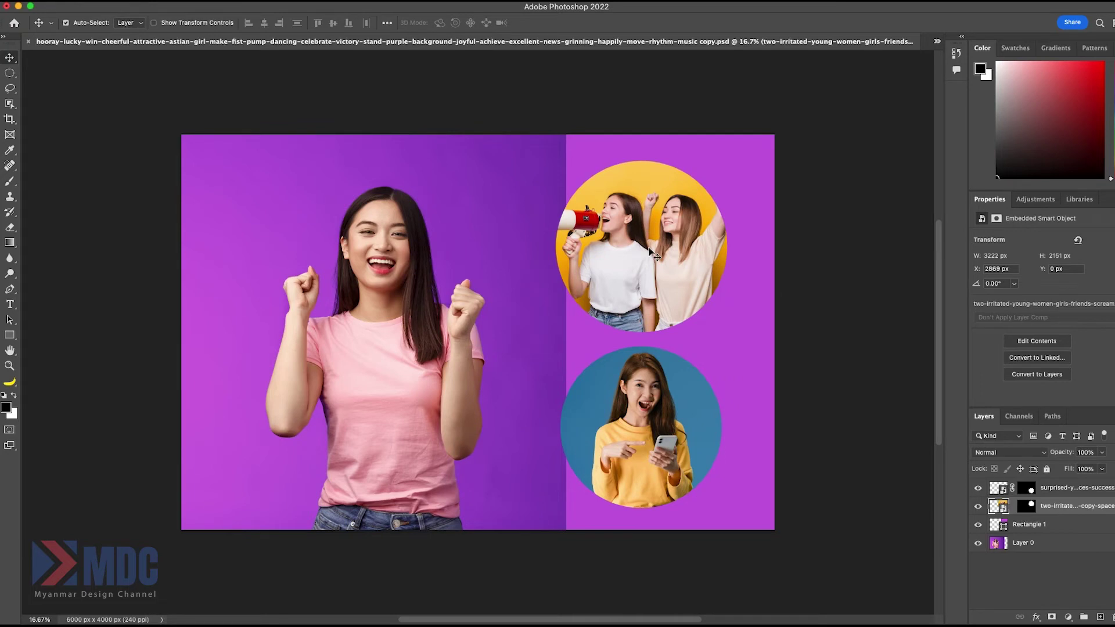
click(1012, 506)
drag(674, 257, 572, 273)
key(ctrl+z)
click(1012, 506)
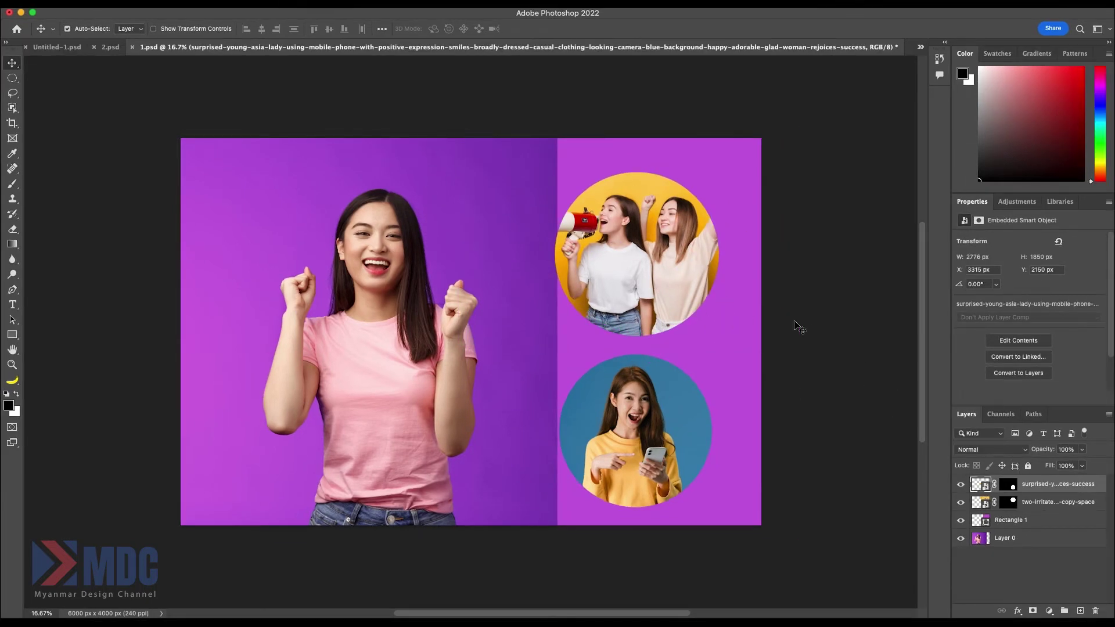
Unlink the megaphone layer's mask and drag the circular mask up and left
click(705, 280)
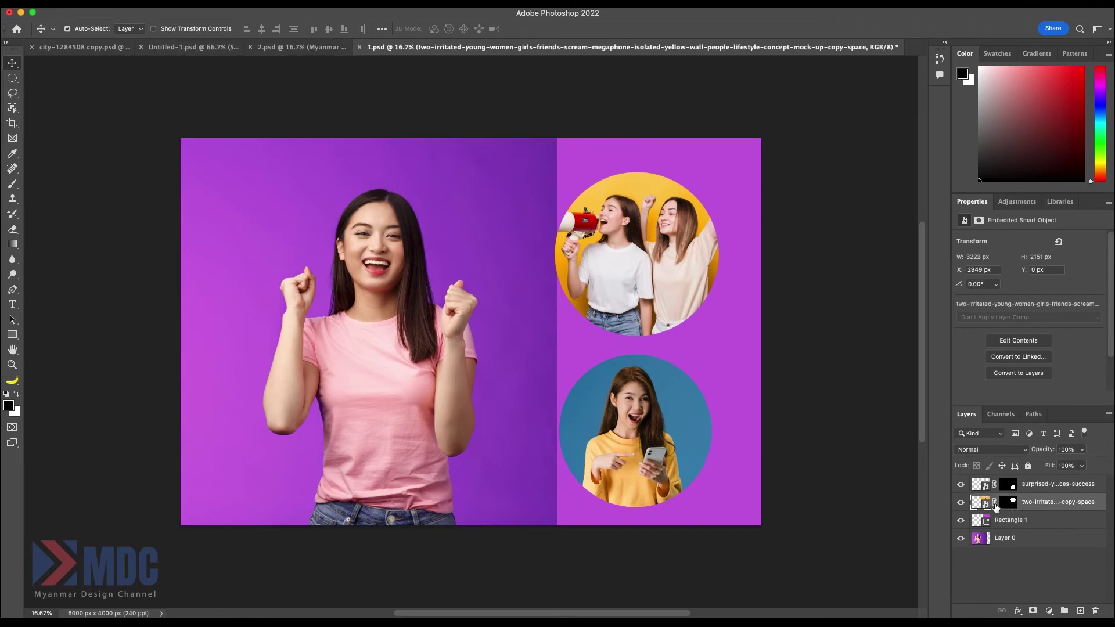
click(996, 502)
click(1012, 506)
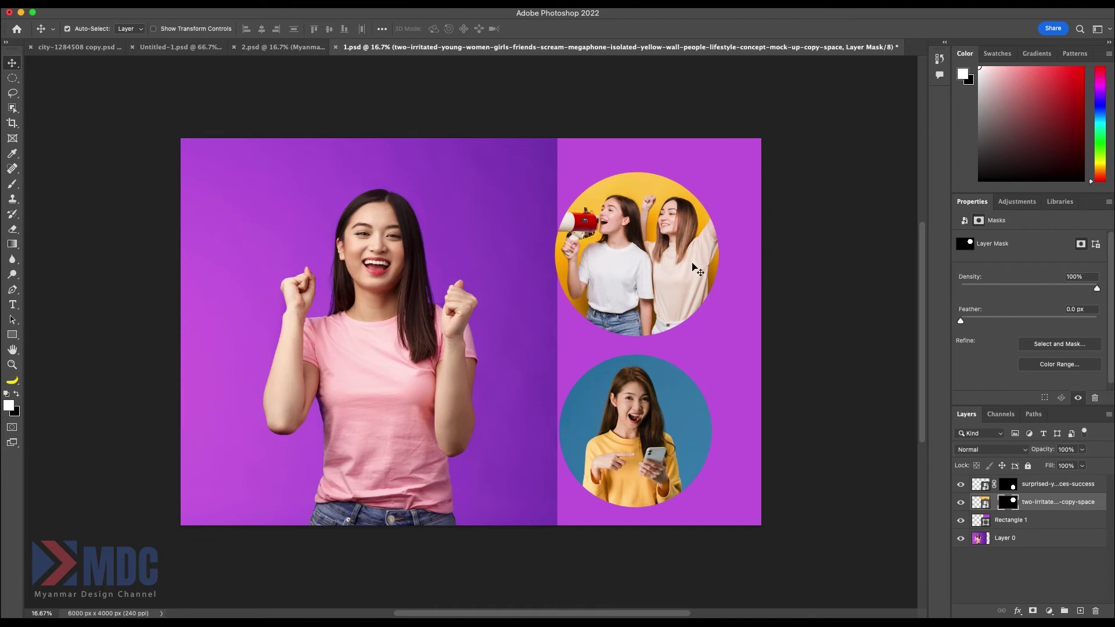
drag(659, 257, 682, 259)
mouse_move(660, 256)
mouse_down()
mouse_move(637, 225)
mouse_move(573, 238)
mouse_up()
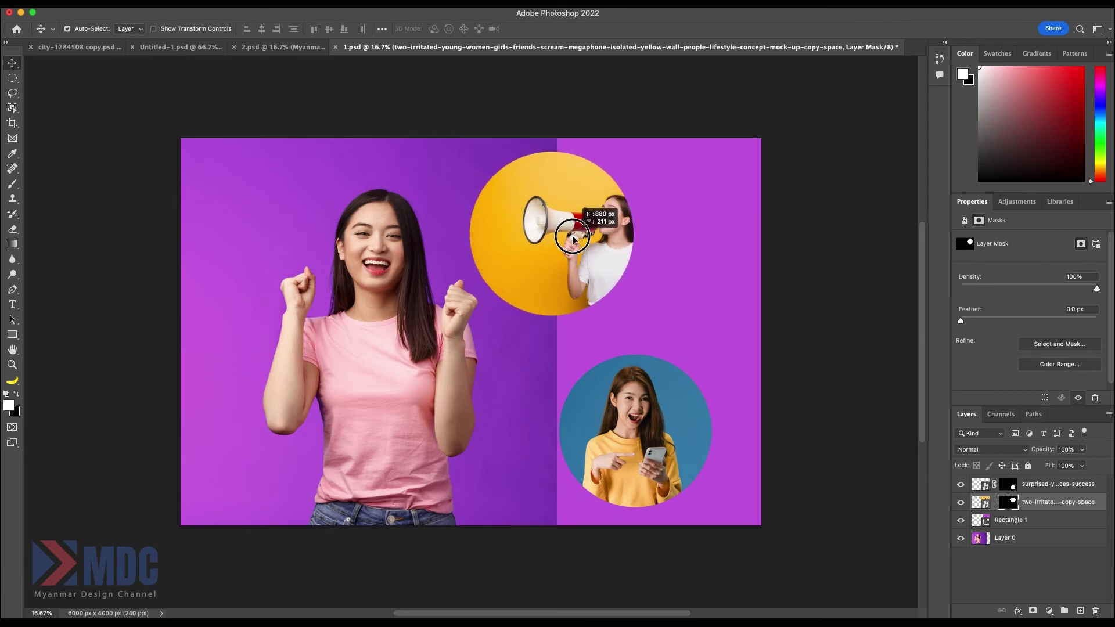
drag(572, 238, 594, 253)
Try shrinking the circular mask, undo it, and nudge the circle right
key(super)
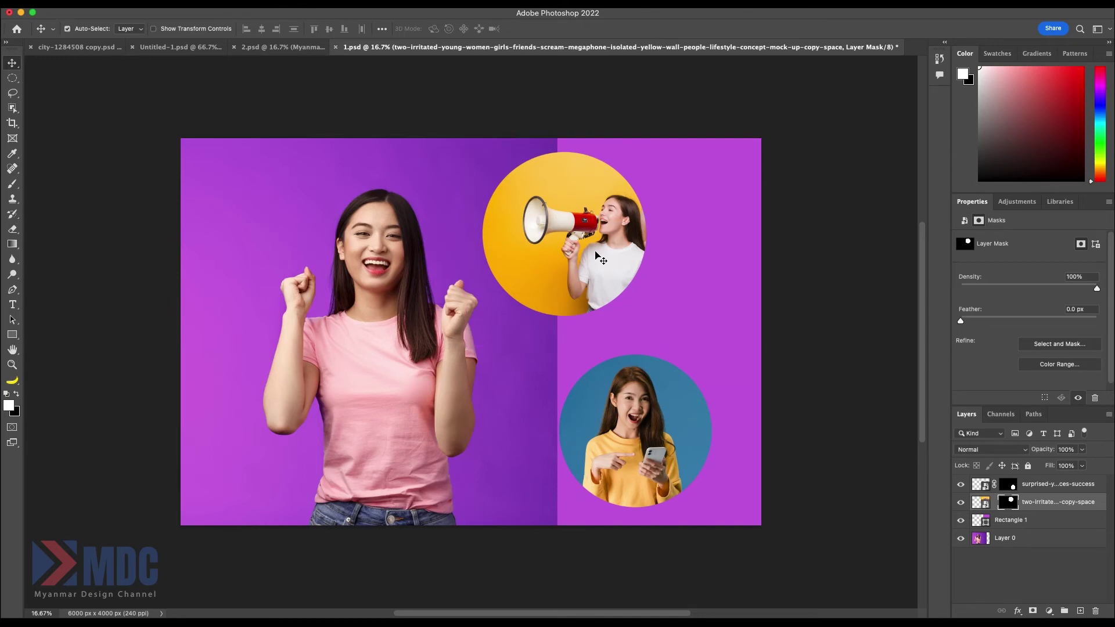
key(super)
key(super+t)
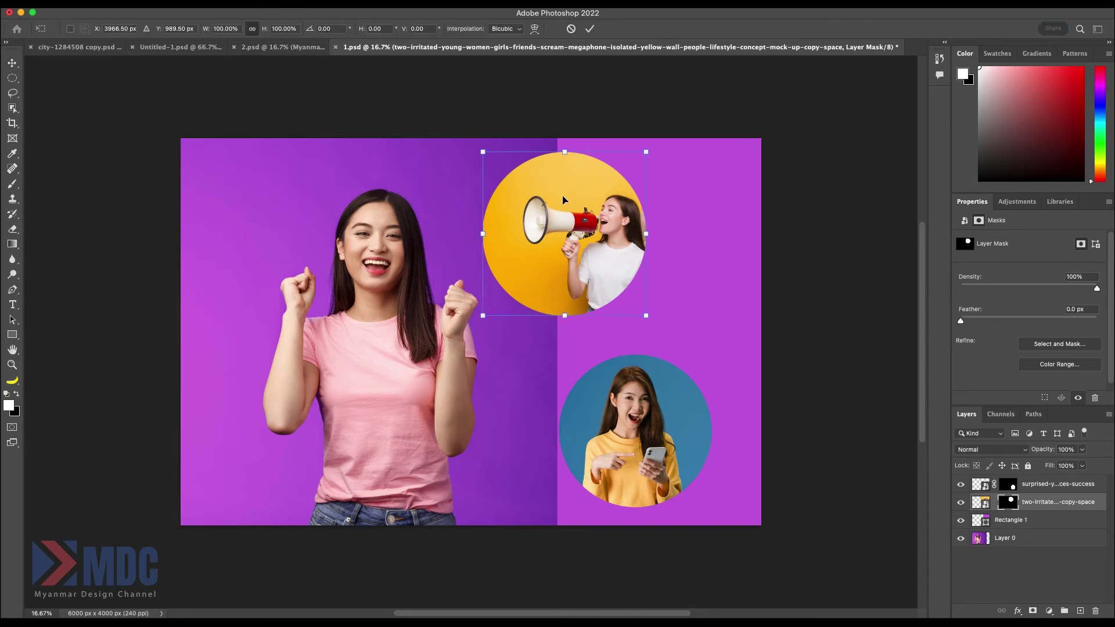
mouse_move(481, 150)
mouse_down()
mouse_move(543, 213)
mouse_move(615, 194)
mouse_move(642, 164)
mouse_move(602, 187)
mouse_move(602, 204)
mouse_up()
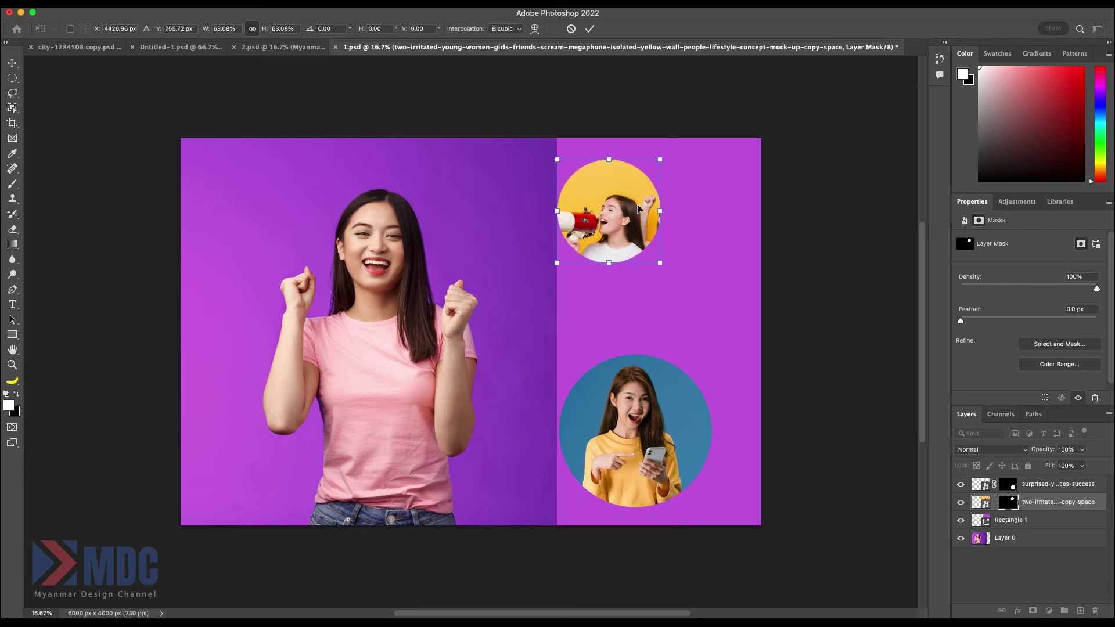
click(590, 28)
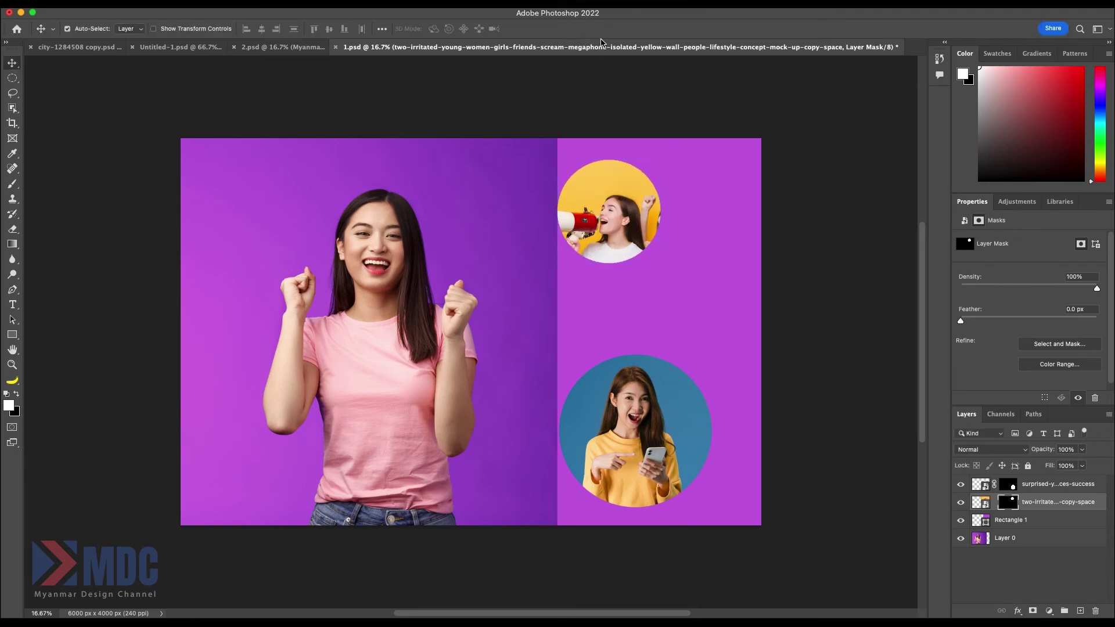
key(ctrl)
key(ctrl+z)
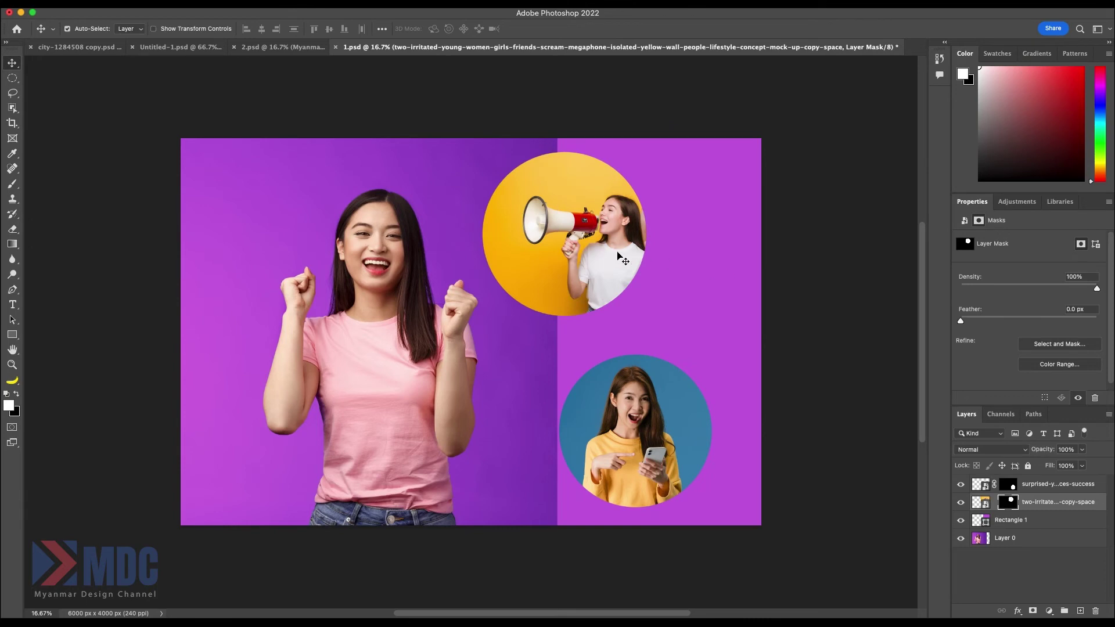
drag(619, 255, 653, 257)
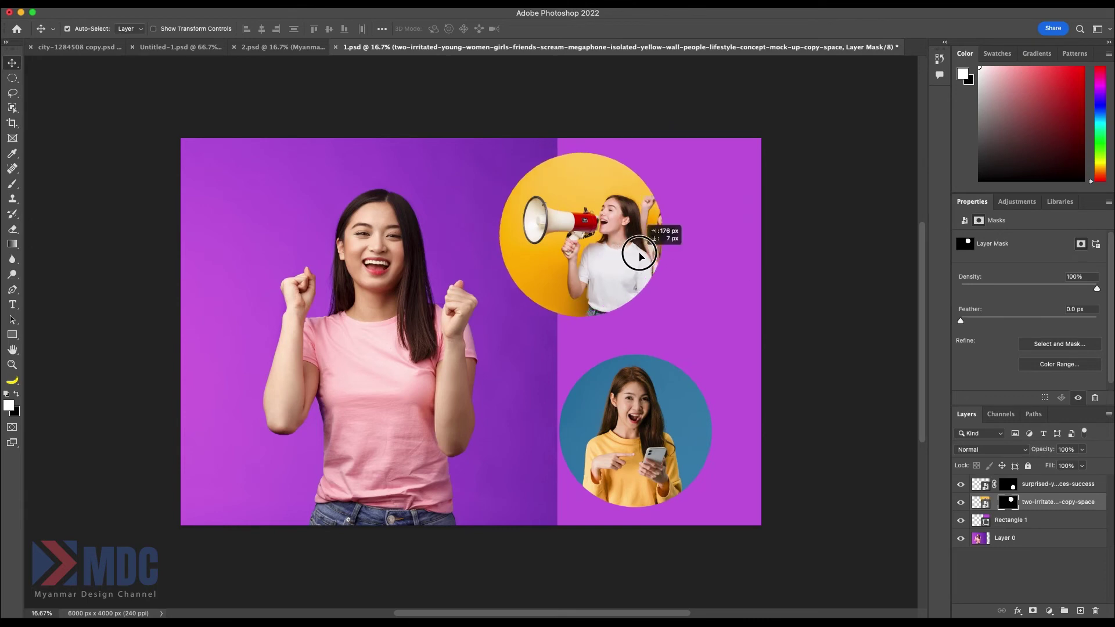
Slide the megaphone photo left inside its circle mask
click(981, 503)
drag(658, 254, 642, 255)
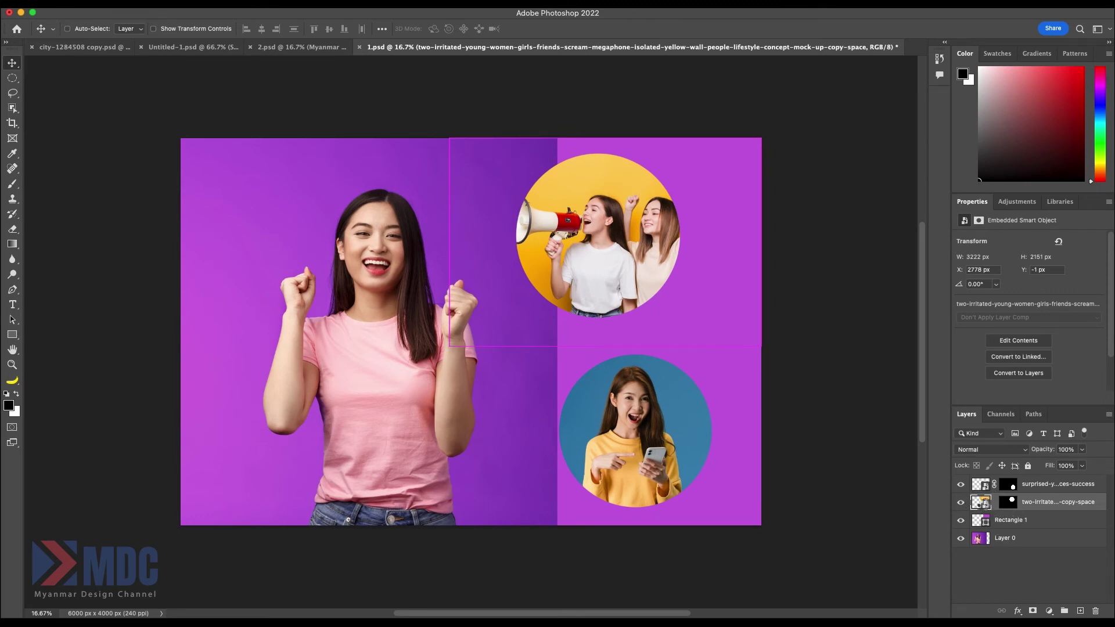
key(ctrl+t)
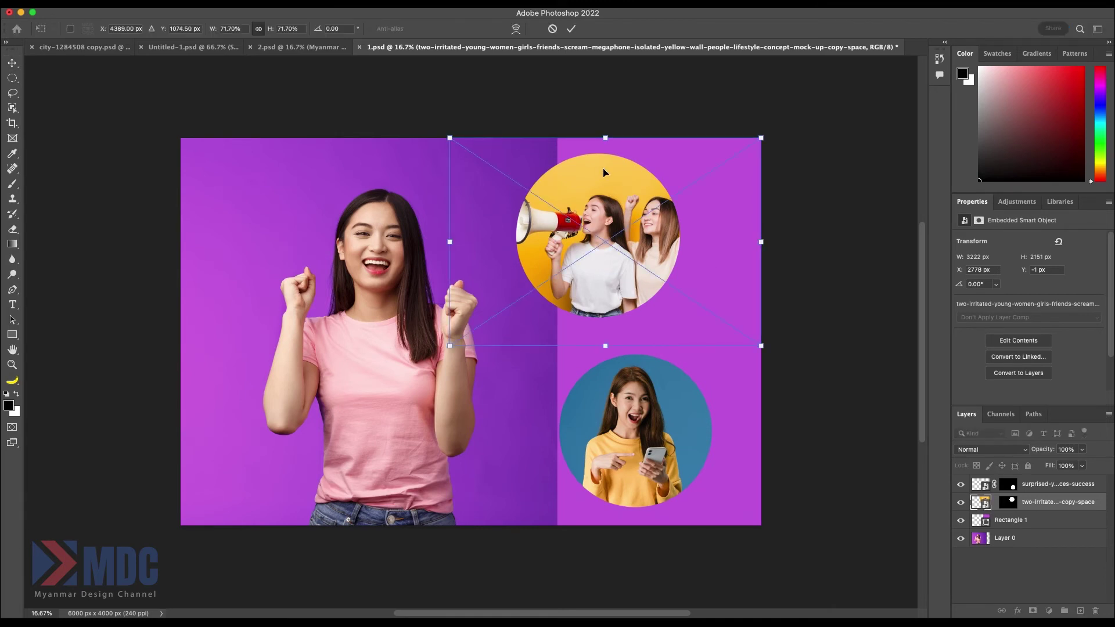
key(Return)
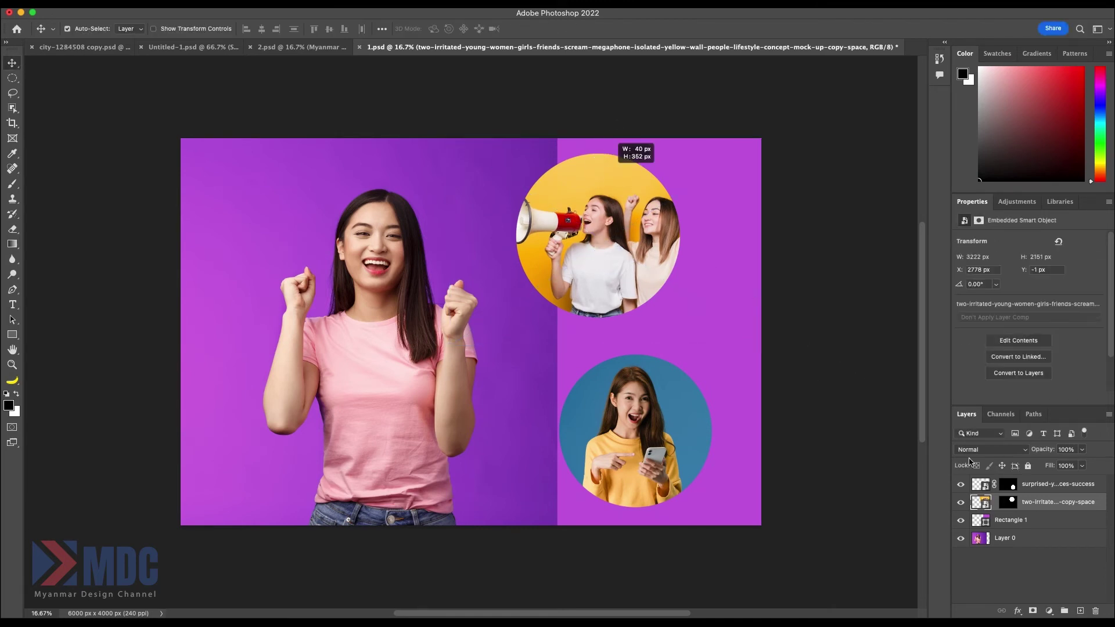
click(969, 462)
click(982, 506)
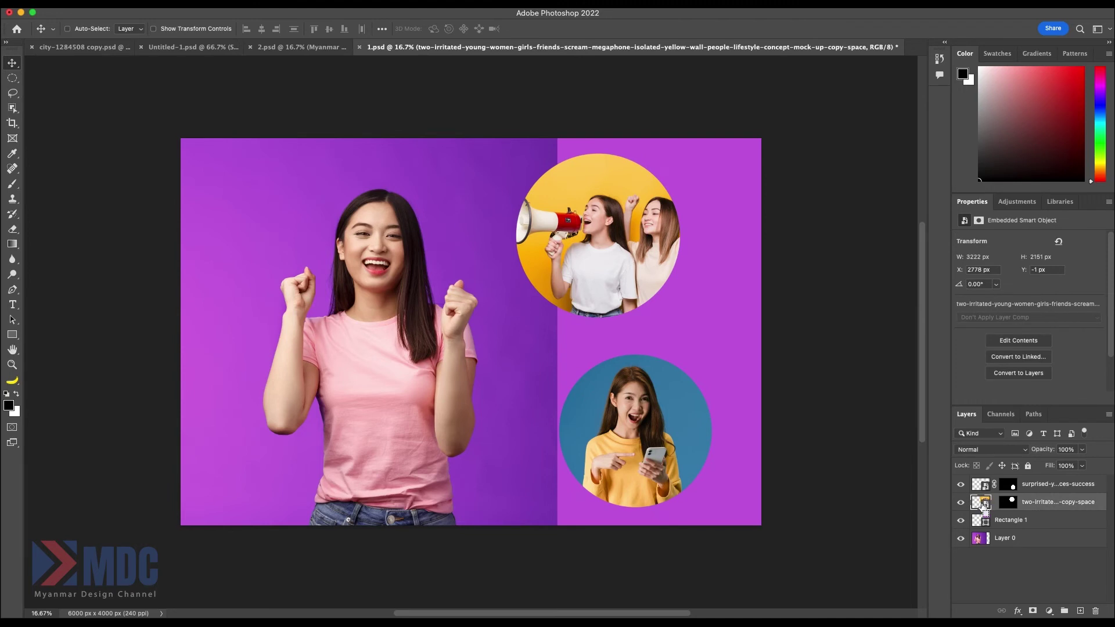
Scale the megaphone photo to 74% and position it so both women fit the circle
key(ctrl+t)
drag(609, 137, 610, 129)
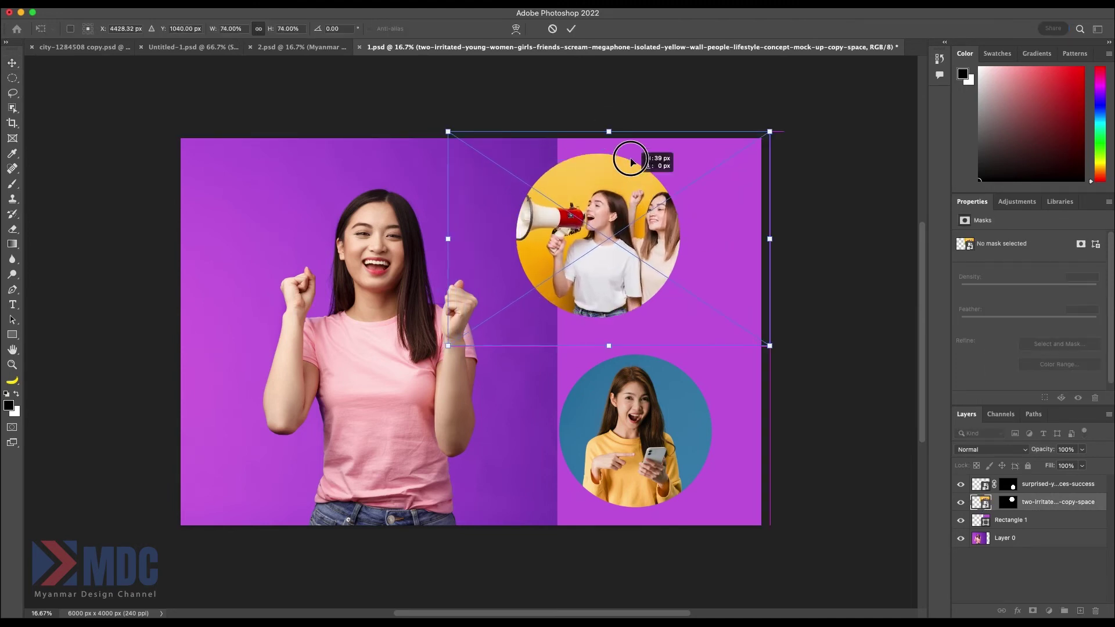
drag(629, 210, 632, 246)
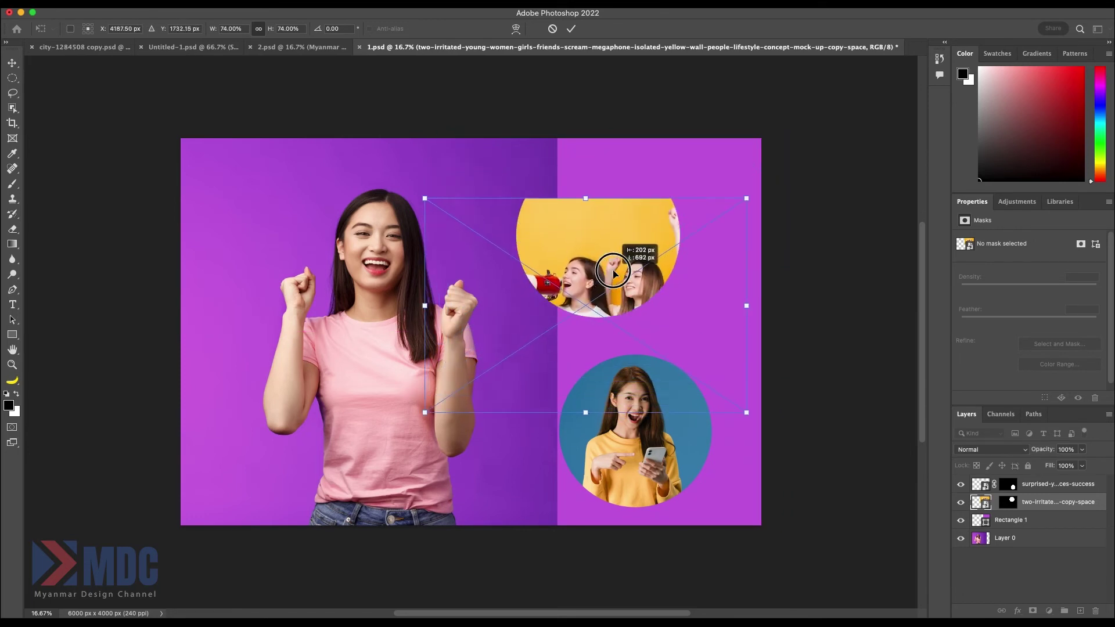
drag(632, 246, 620, 205)
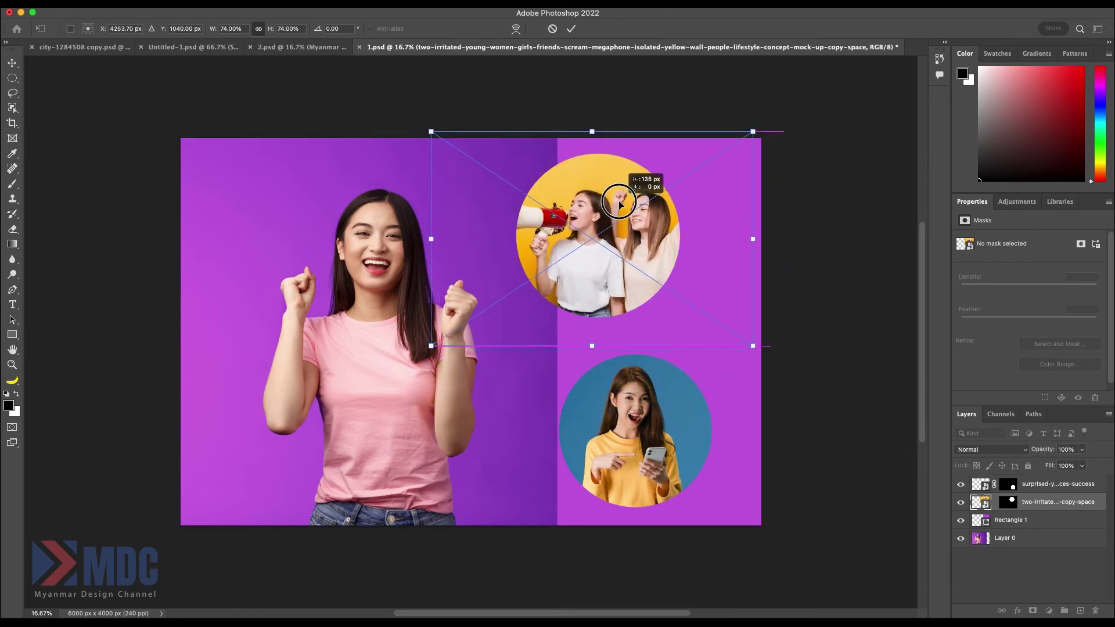
click(571, 29)
click(1018, 492)
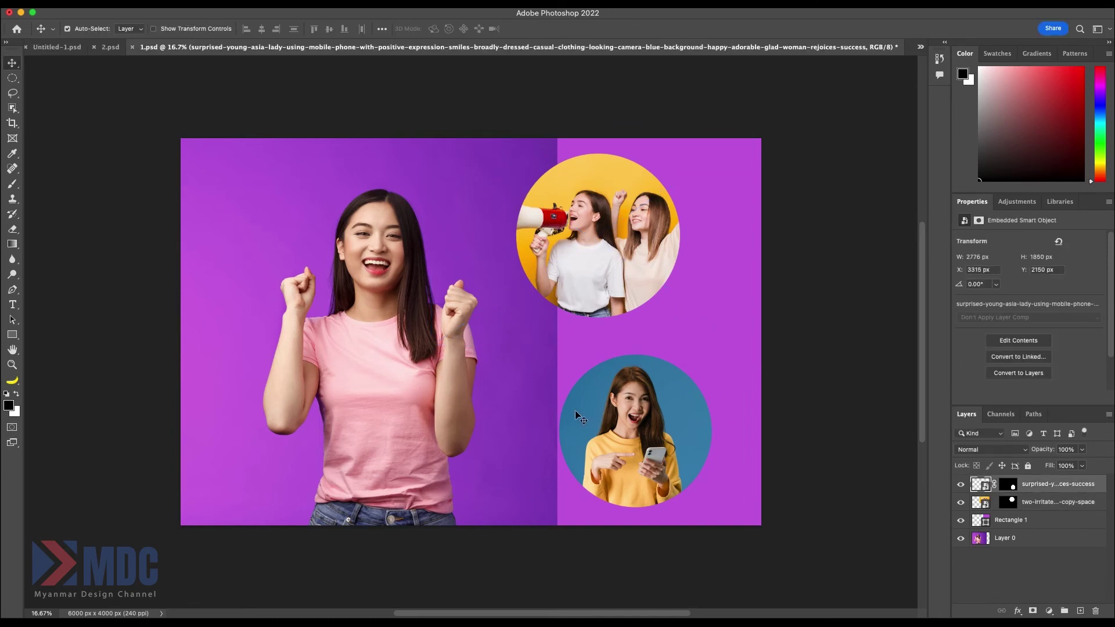
Try moving and shrinking the blue circle photo, then cancel the changes
mouse_move(576, 415)
mouse_down()
mouse_move(602, 384)
mouse_move(620, 441)
mouse_up()
key(ctrl+t)
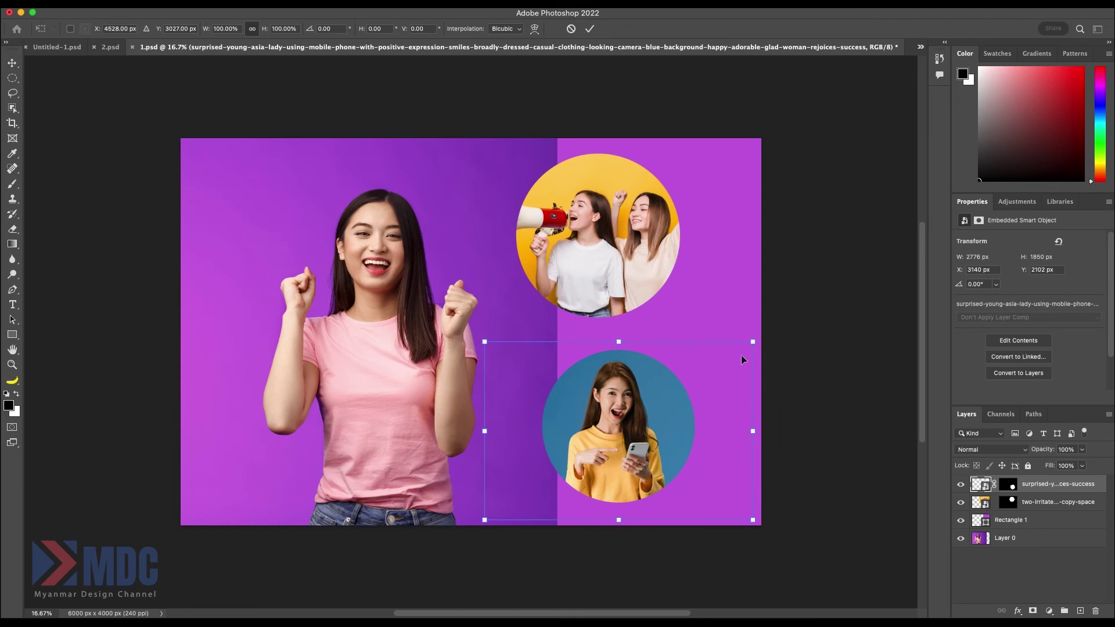
drag(750, 342, 724, 371)
key(ctrl+z)
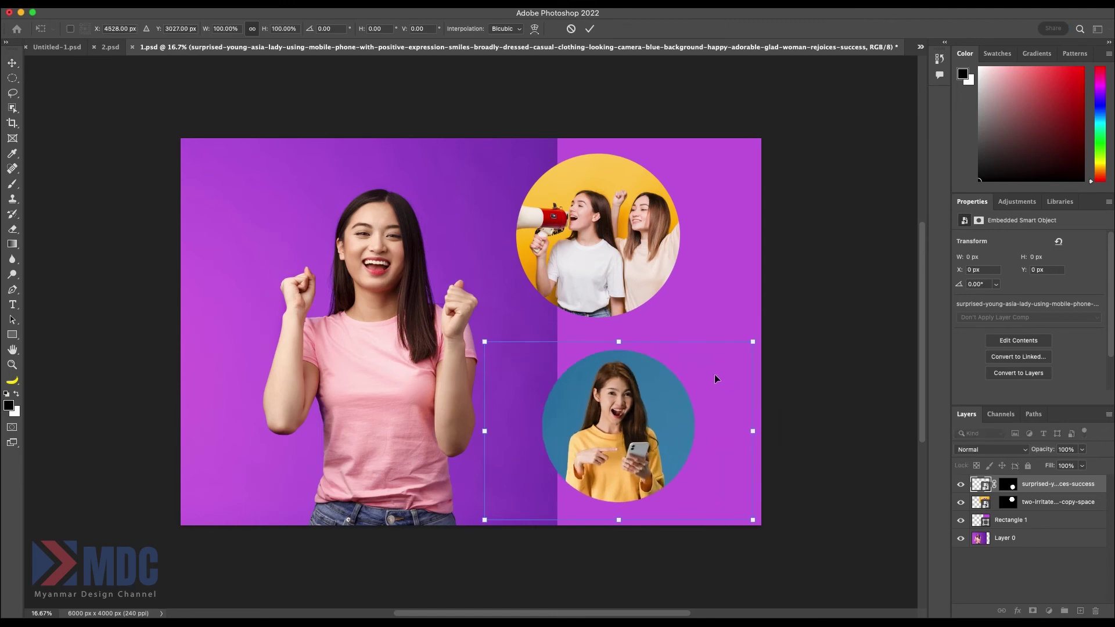
drag(657, 411, 648, 361)
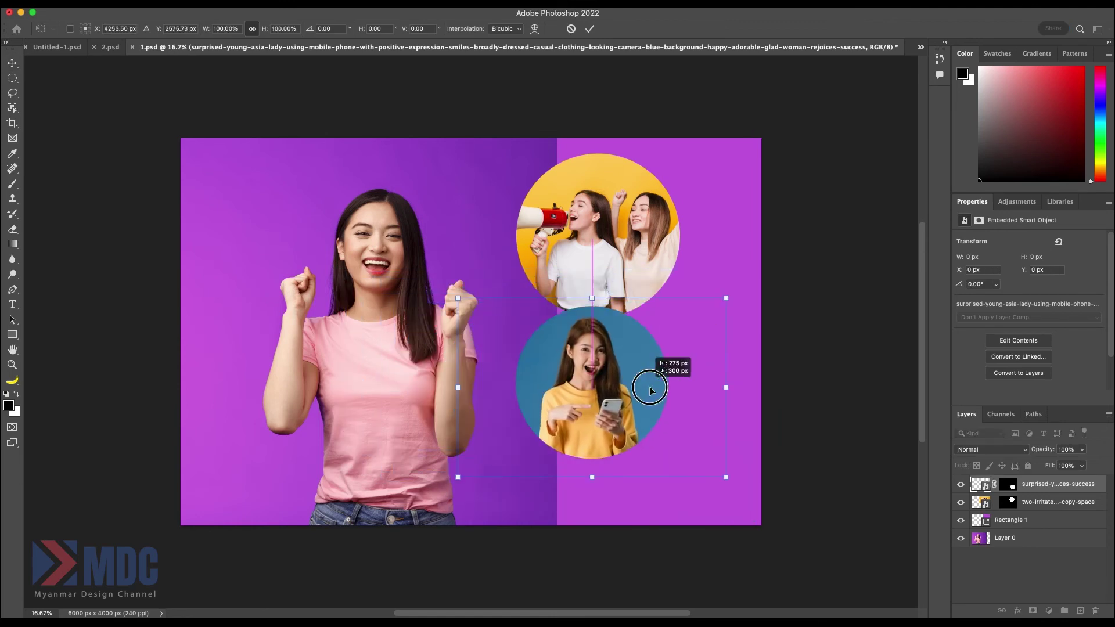
click(569, 29)
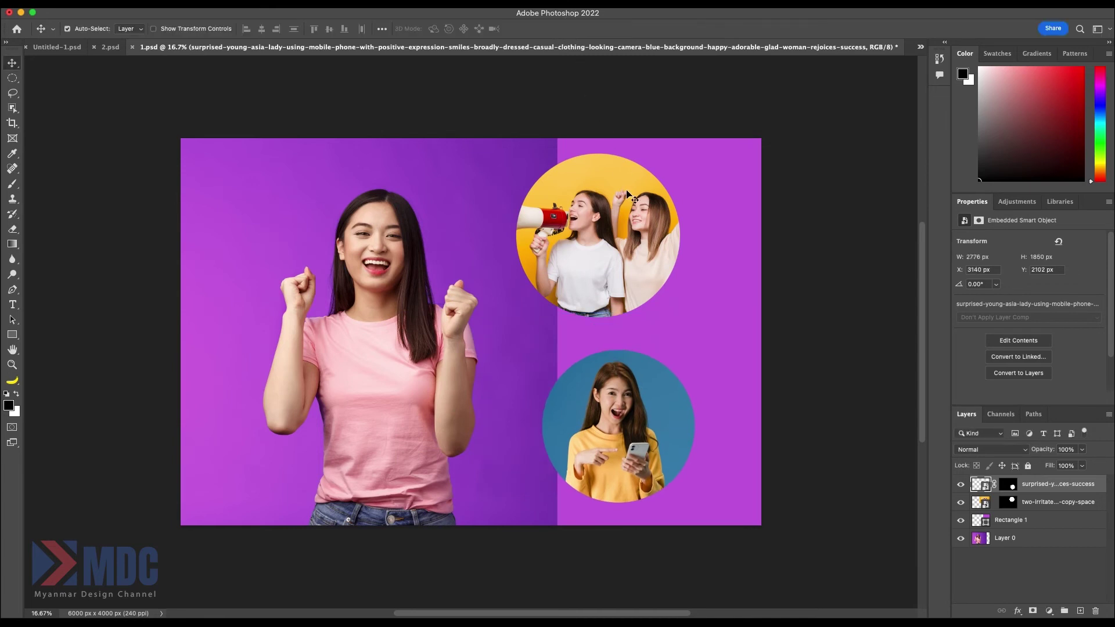
click(627, 192)
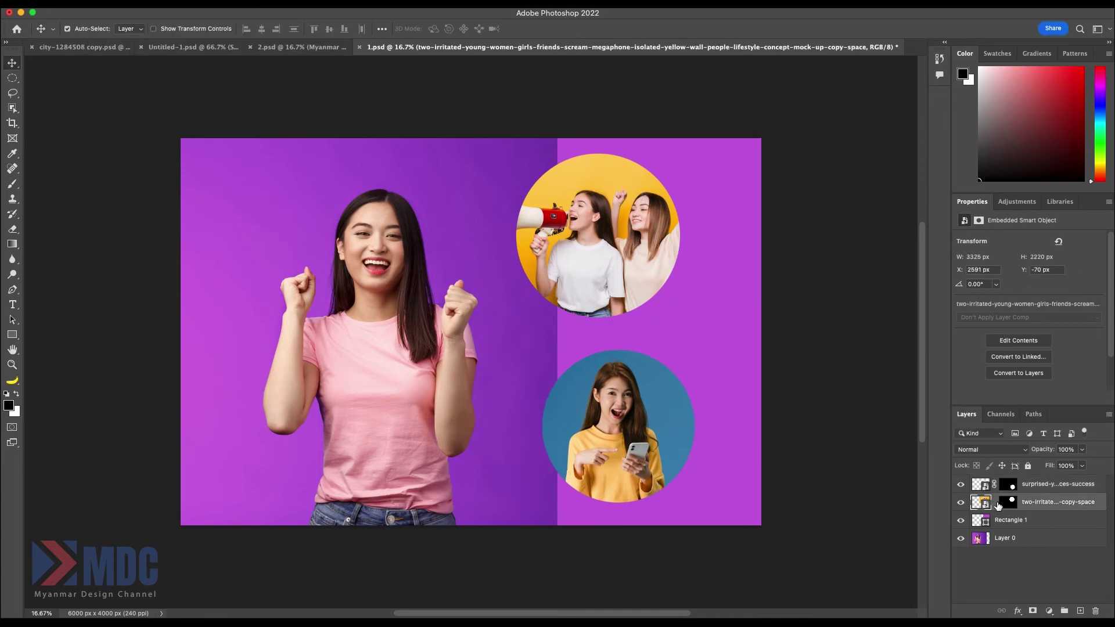
Reposition the megaphone photo inside the top circle and relink it to its mask
mouse_move(645, 242)
mouse_down()
mouse_move(653, 248)
mouse_move(611, 222)
mouse_up()
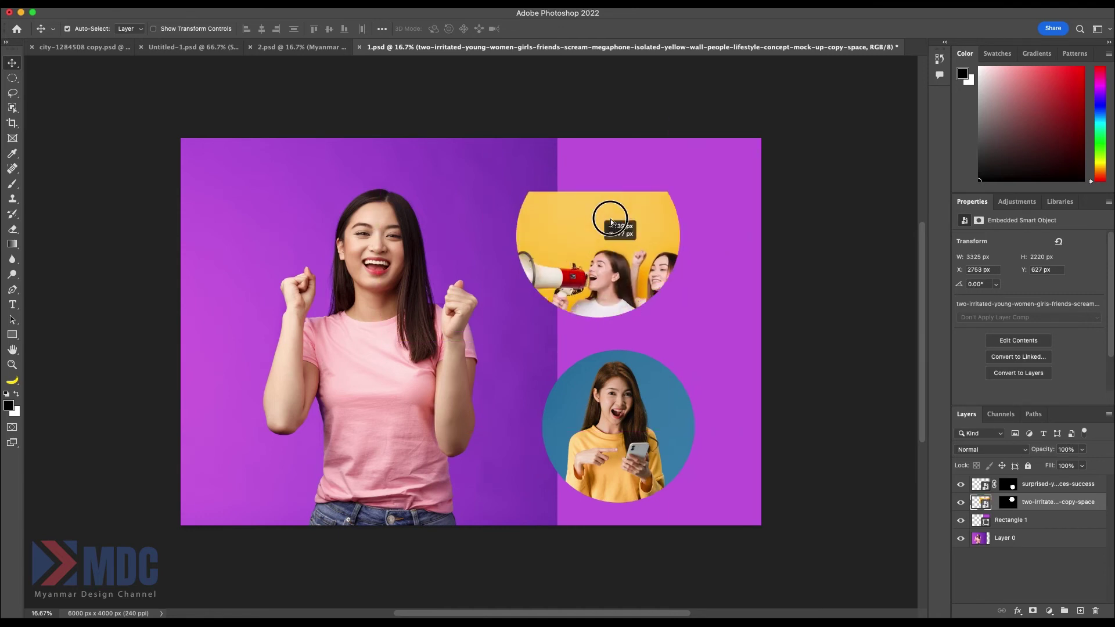
drag(611, 222, 634, 182)
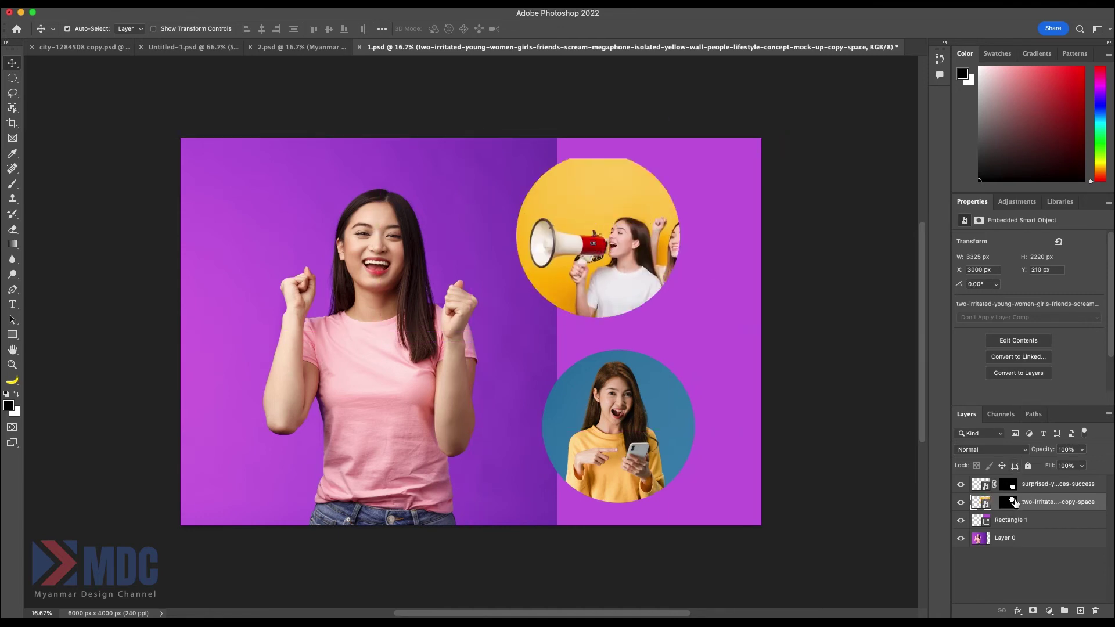
click(1015, 503)
mouse_move(639, 247)
mouse_down()
mouse_move(606, 278)
mouse_move(640, 252)
mouse_move(700, 272)
mouse_up()
key(ctrl+z)
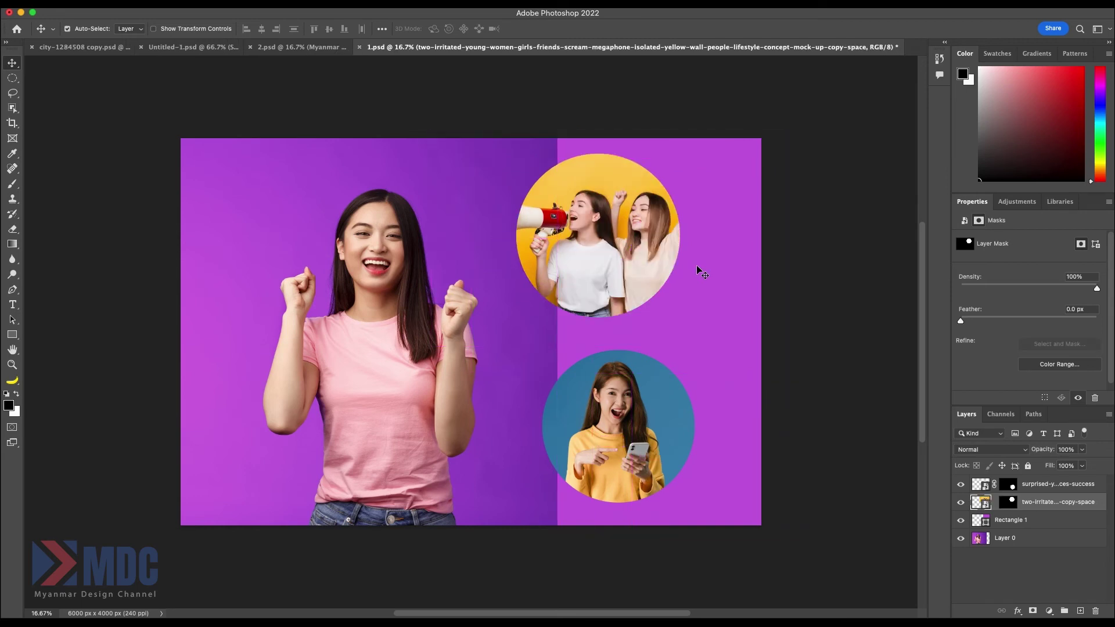
click(994, 501)
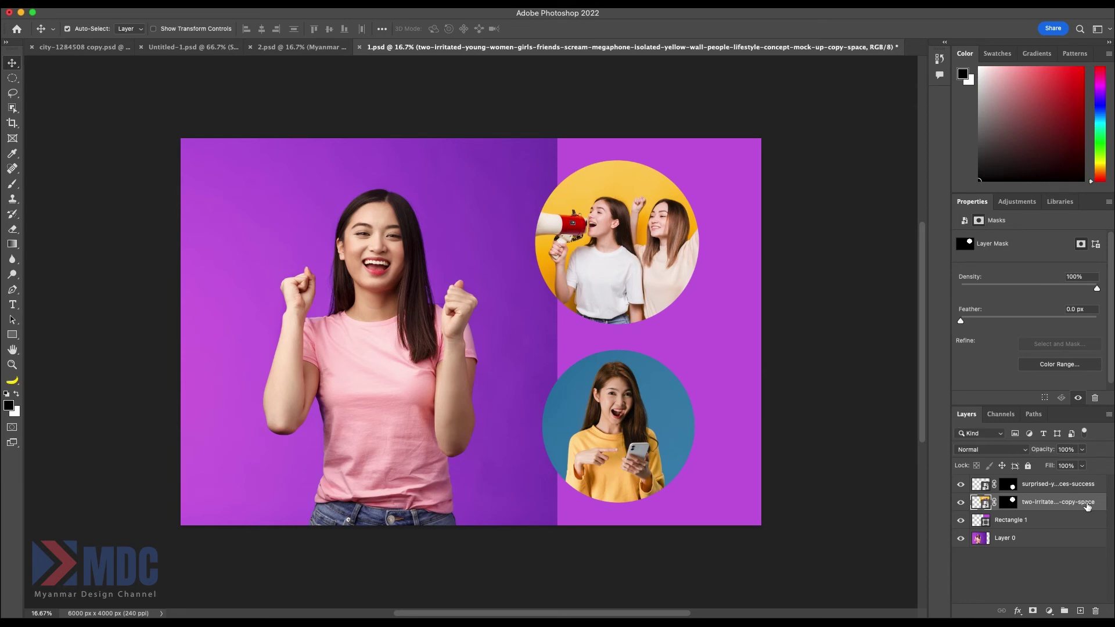
click(1087, 503)
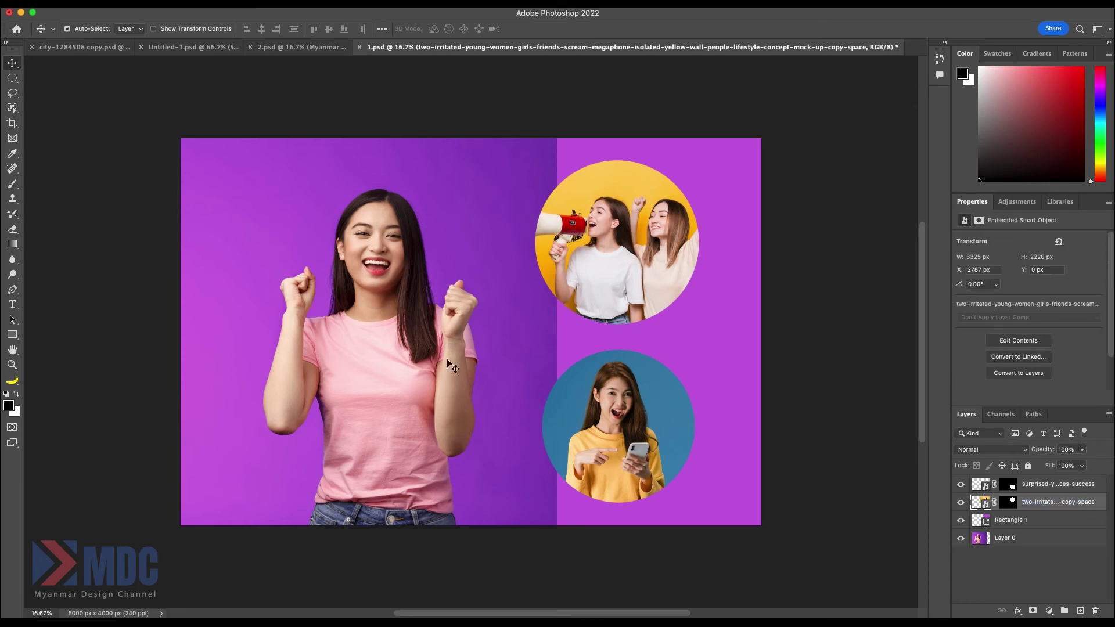
Give the top circular photo a 68 px white (ffffff) Outside stroke layer style
double_click(1101, 503)
drag(389, 184, 822, 233)
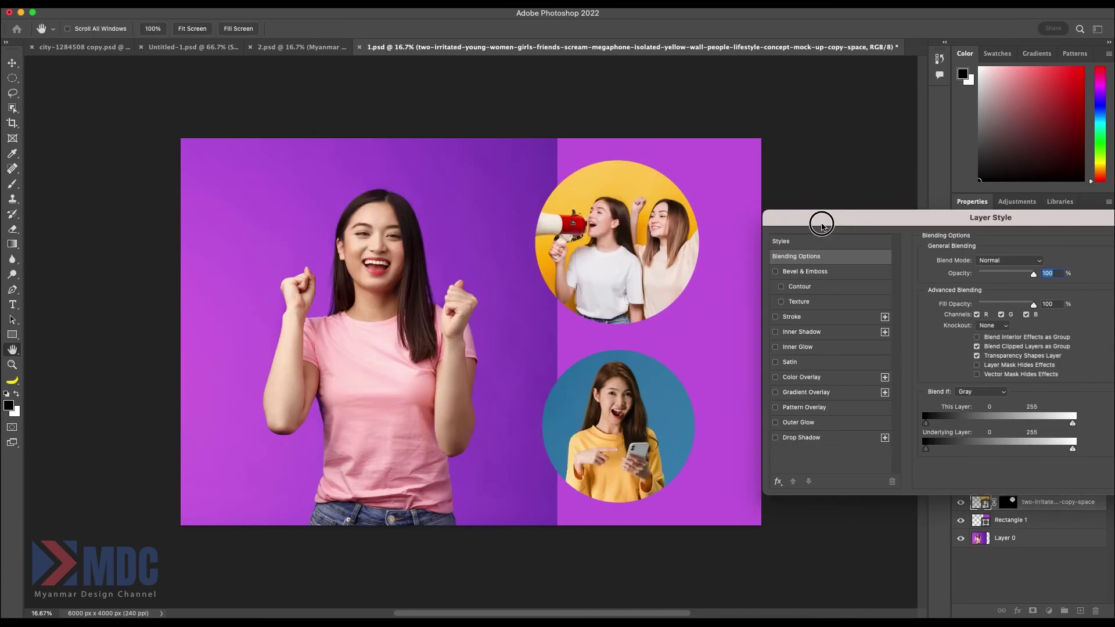
click(812, 317)
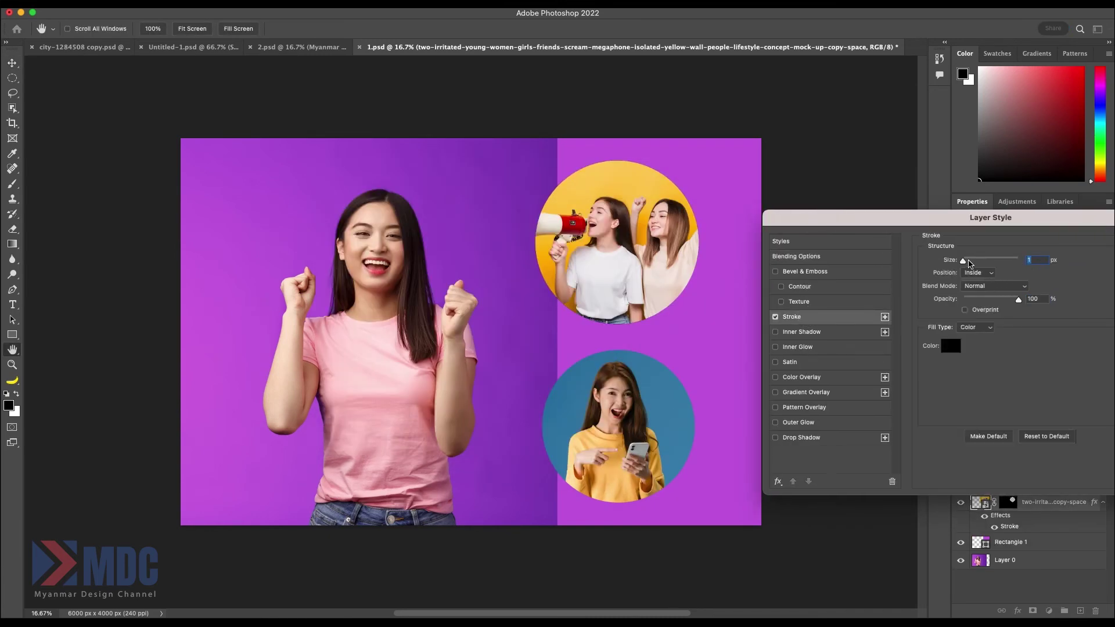
drag(969, 264, 982, 261)
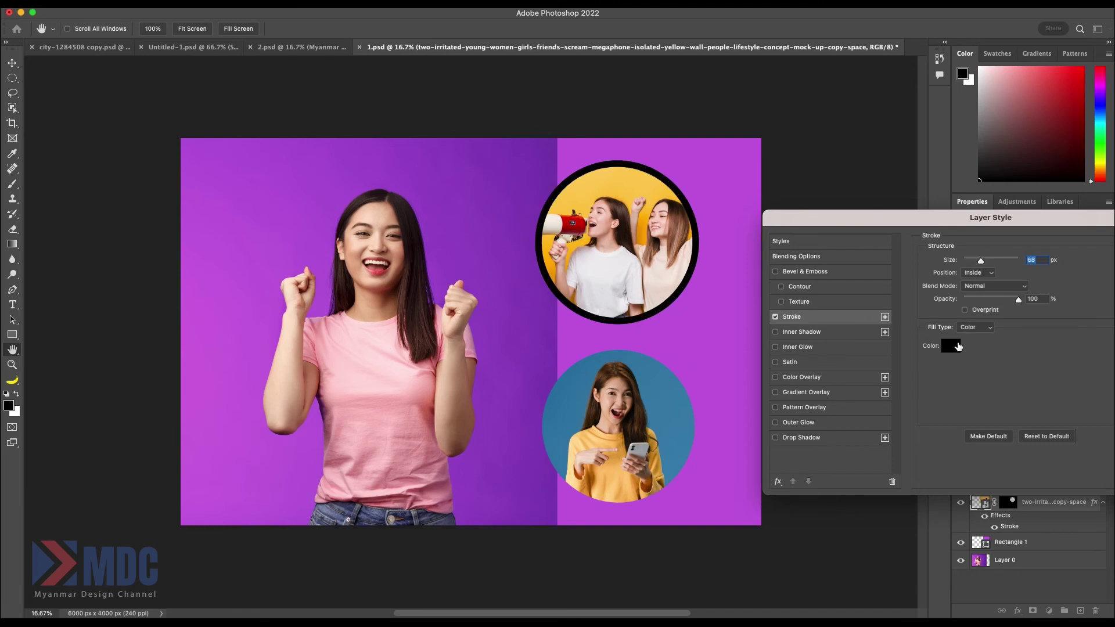
click(979, 272)
click(976, 260)
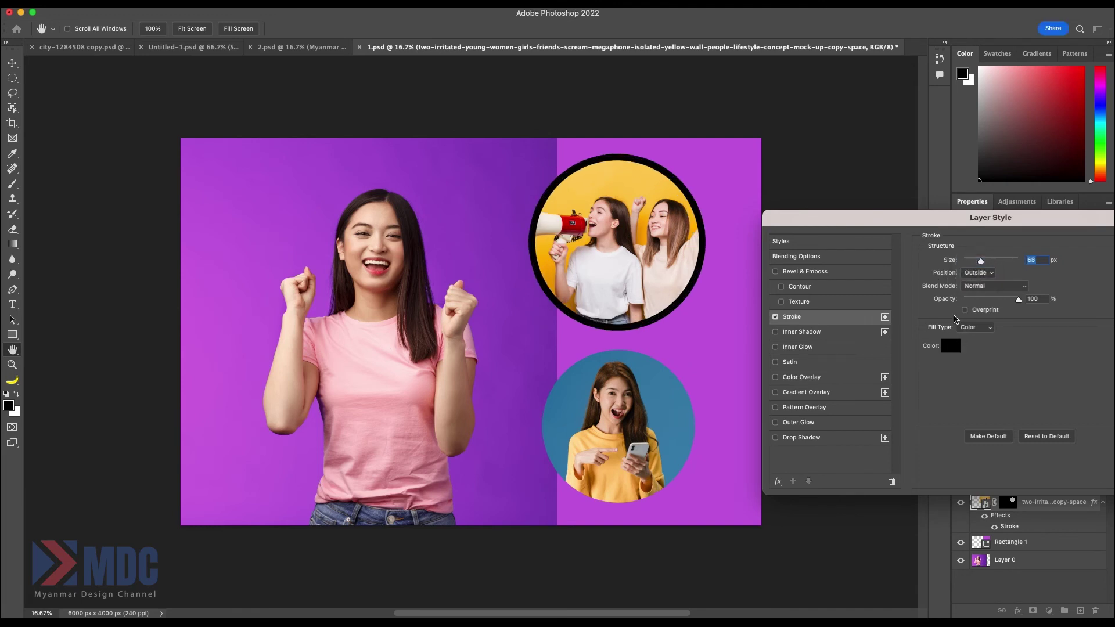
click(950, 346)
drag(479, 275, 395, 212)
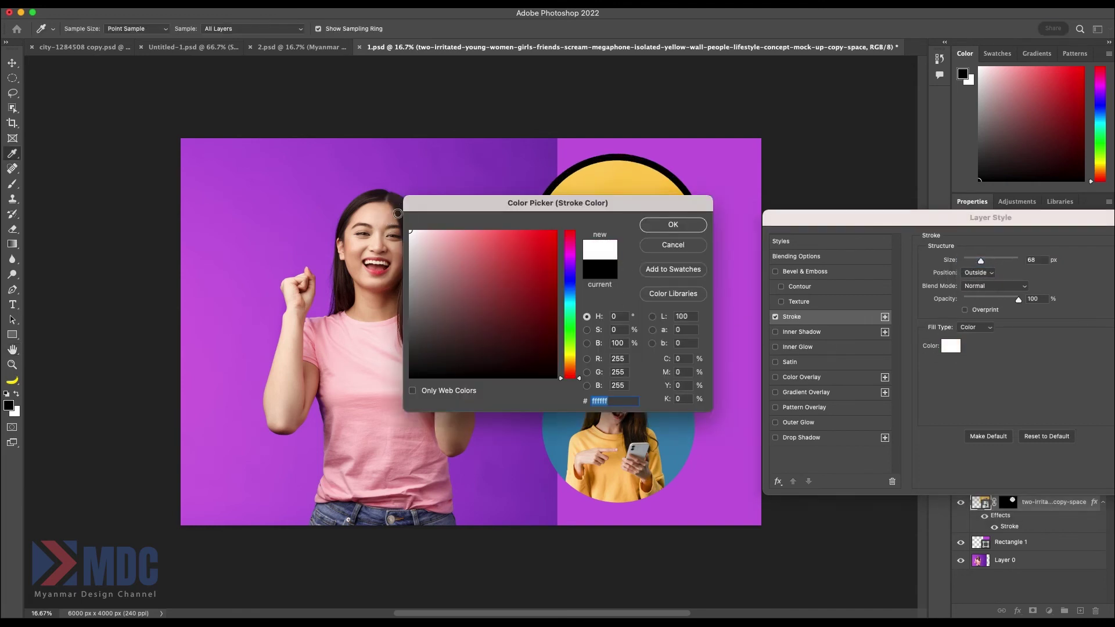
click(641, 225)
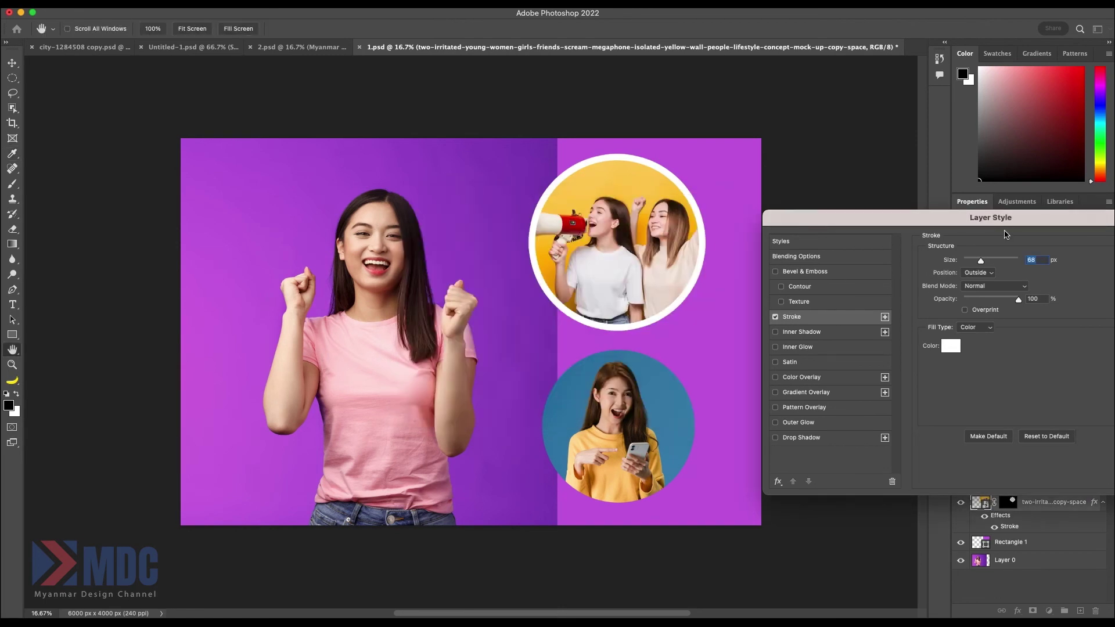
drag(937, 229, 825, 248)
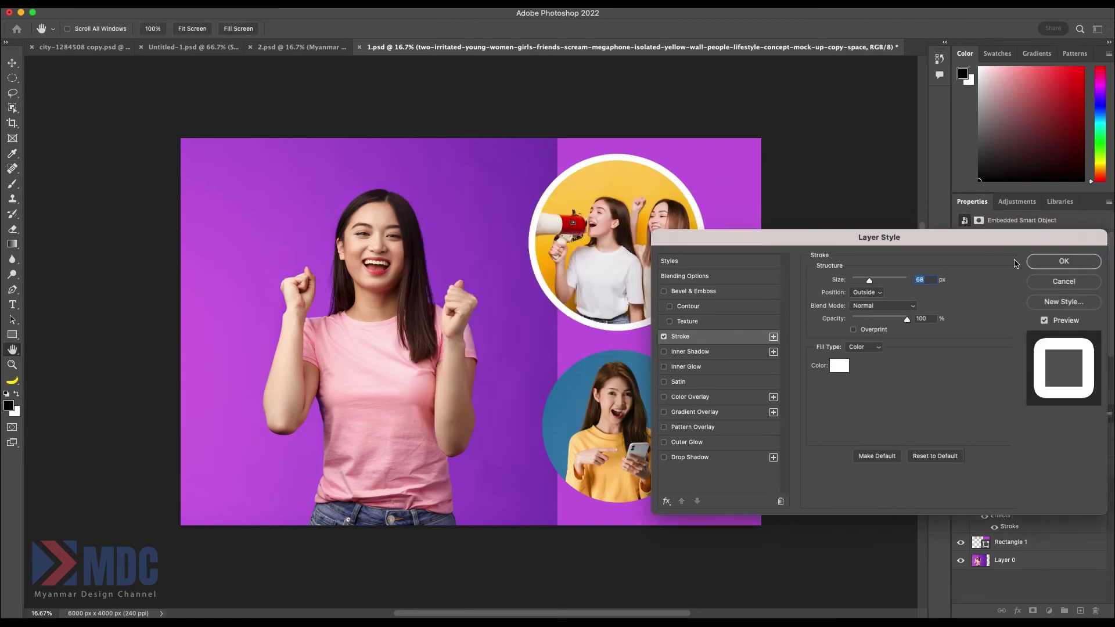
click(1037, 263)
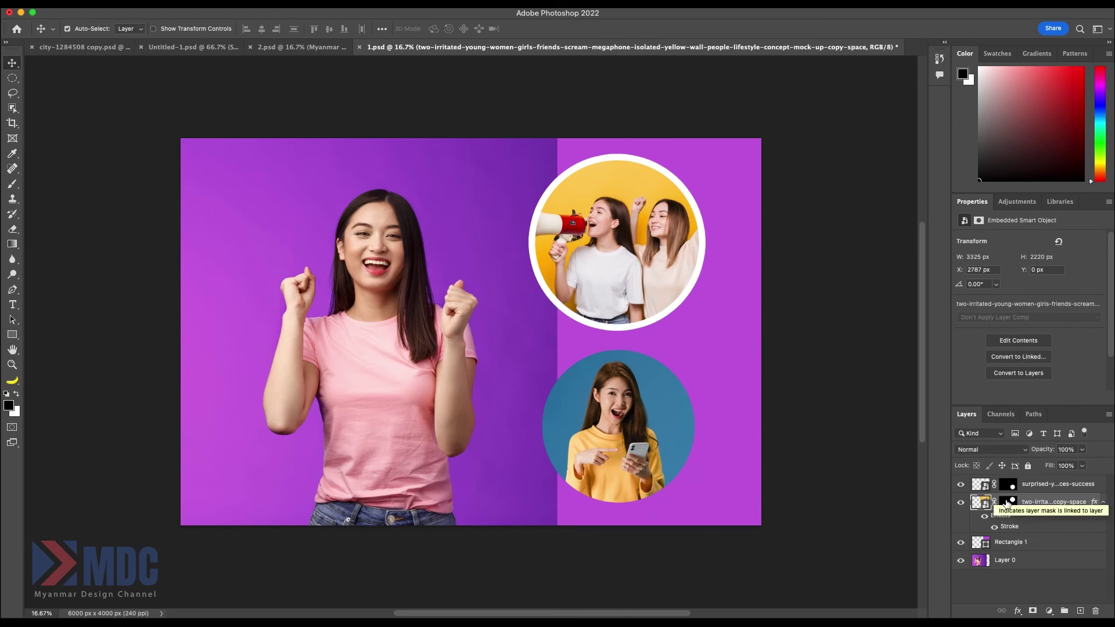
Unlink the stroked photo from its mask and slide it down to X 2723, Y 1071 px
click(994, 502)
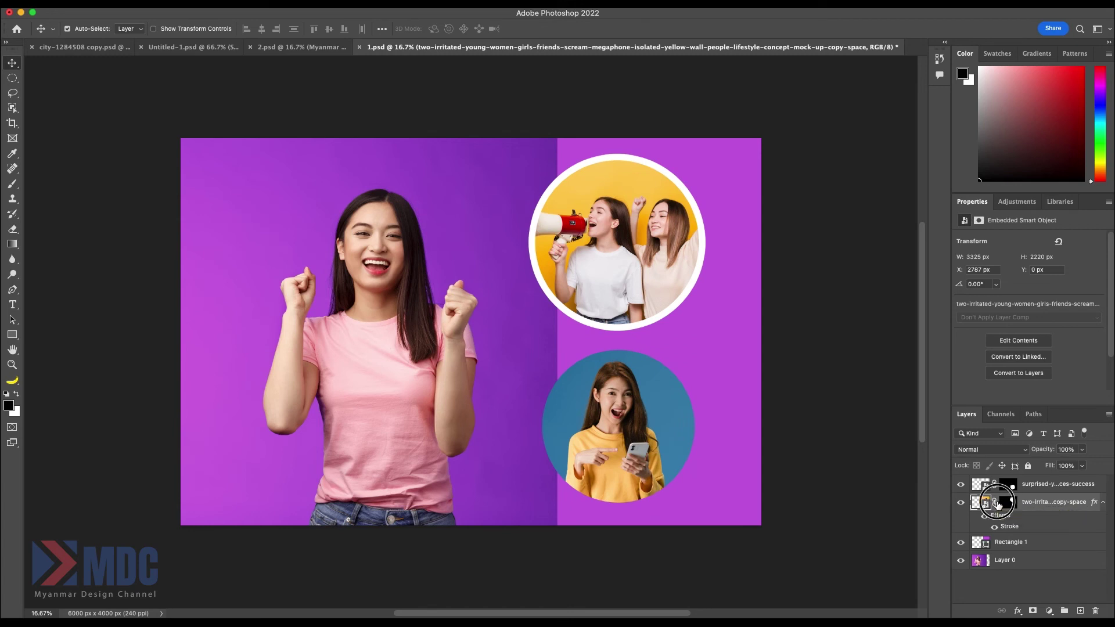
drag(655, 298, 644, 285)
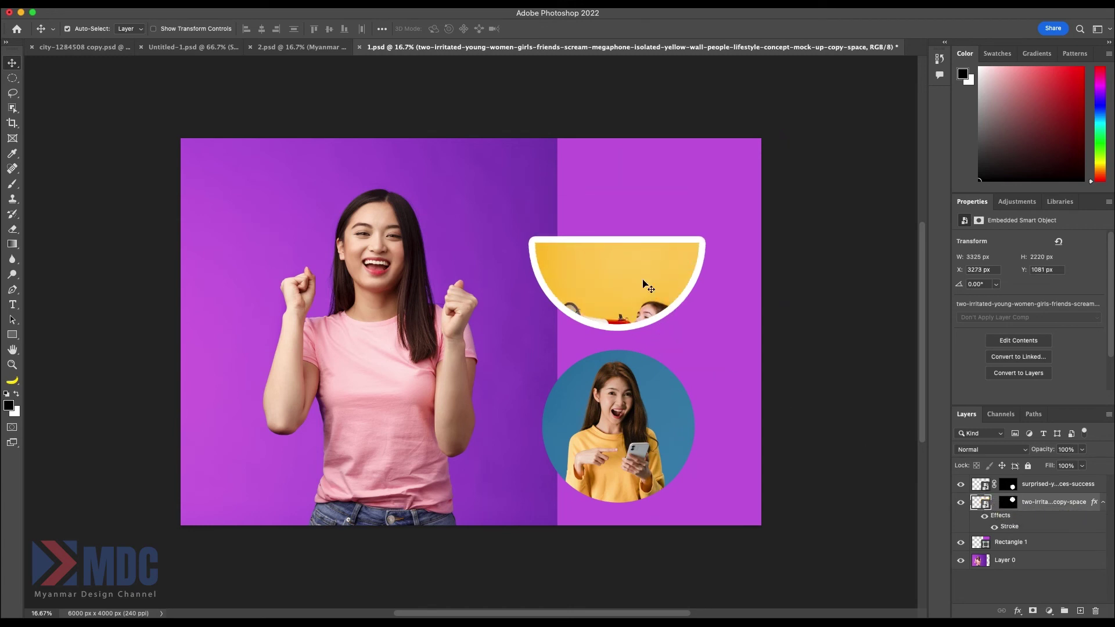
mouse_move(644, 285)
mouse_down()
mouse_move(590, 327)
mouse_move(589, 282)
mouse_up()
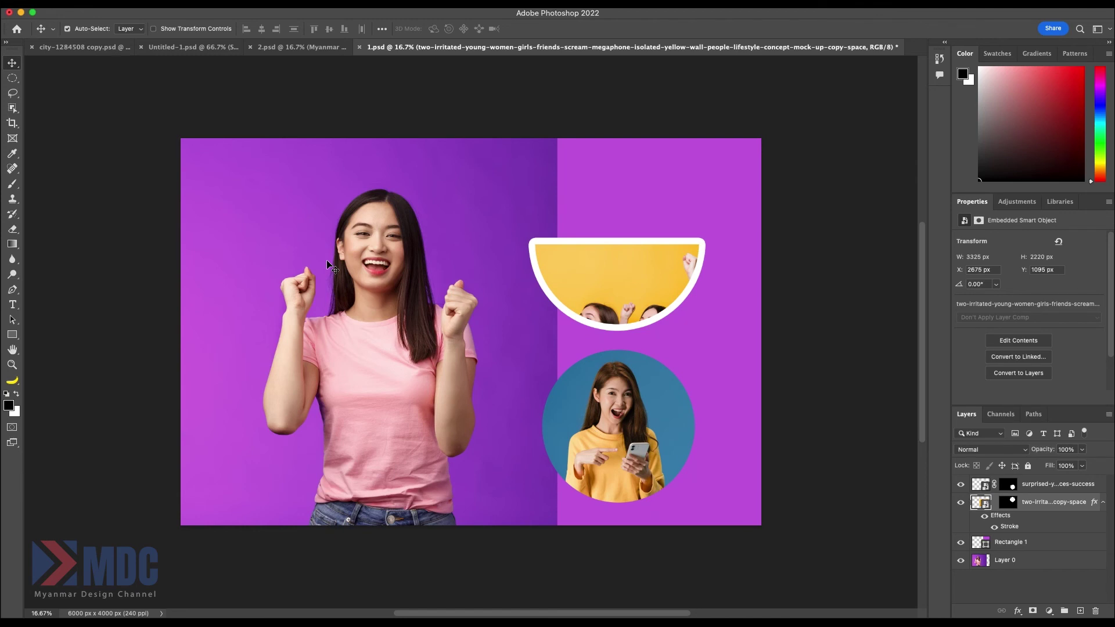
drag(593, 289, 606, 298)
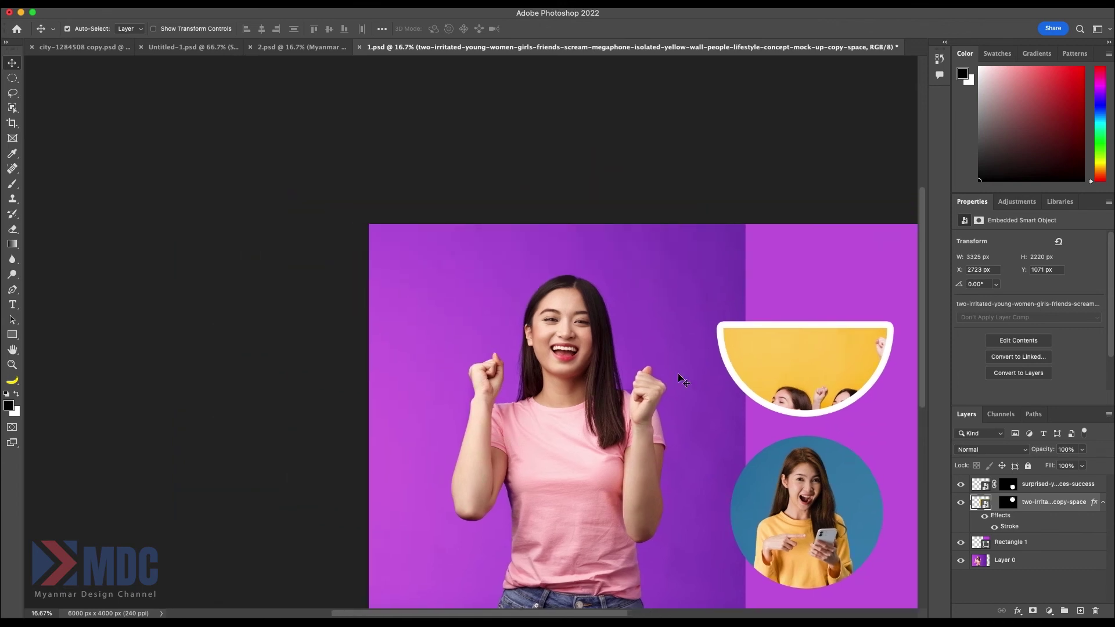
double_click(1007, 515)
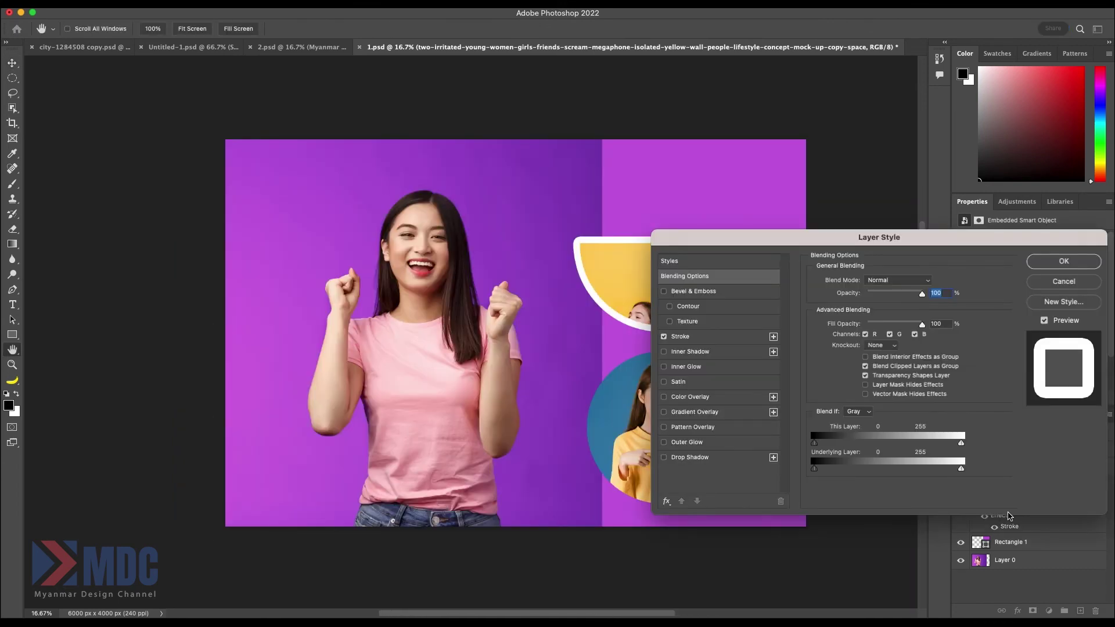
Enable Layer Mask Hides Effects in Blending Options, then shift the photo inside the circle
scroll(698, 280, right, 5)
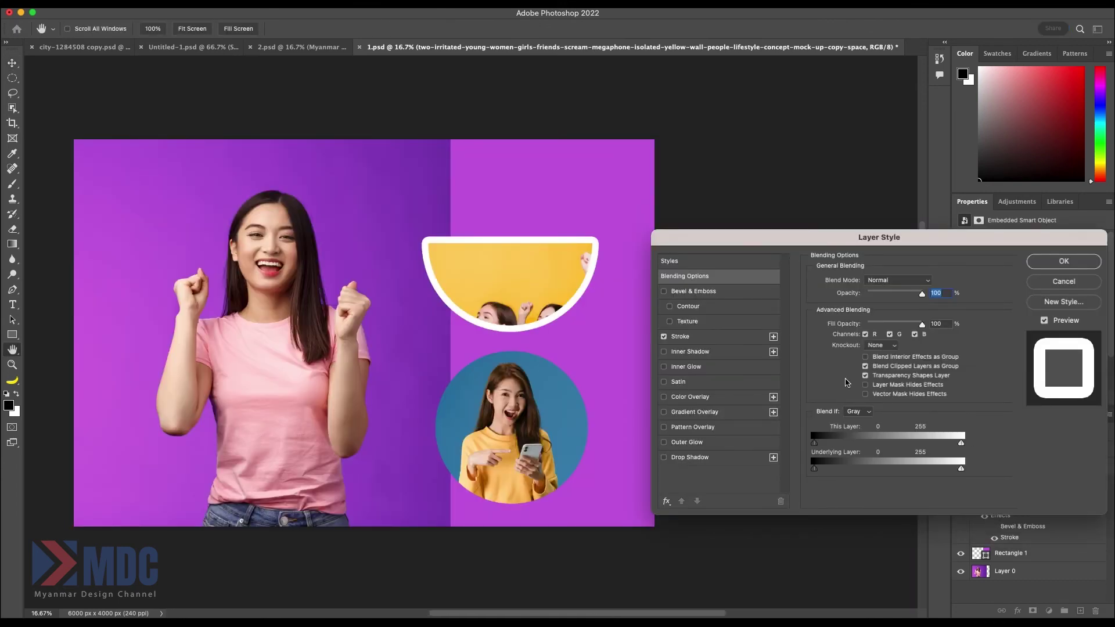
click(898, 375)
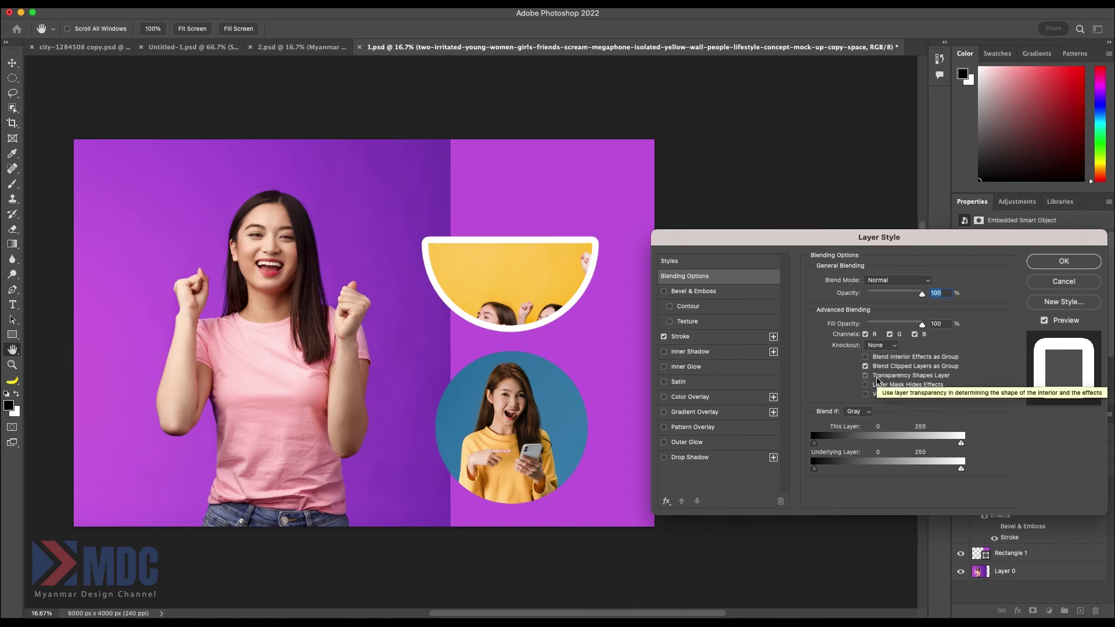
click(877, 377)
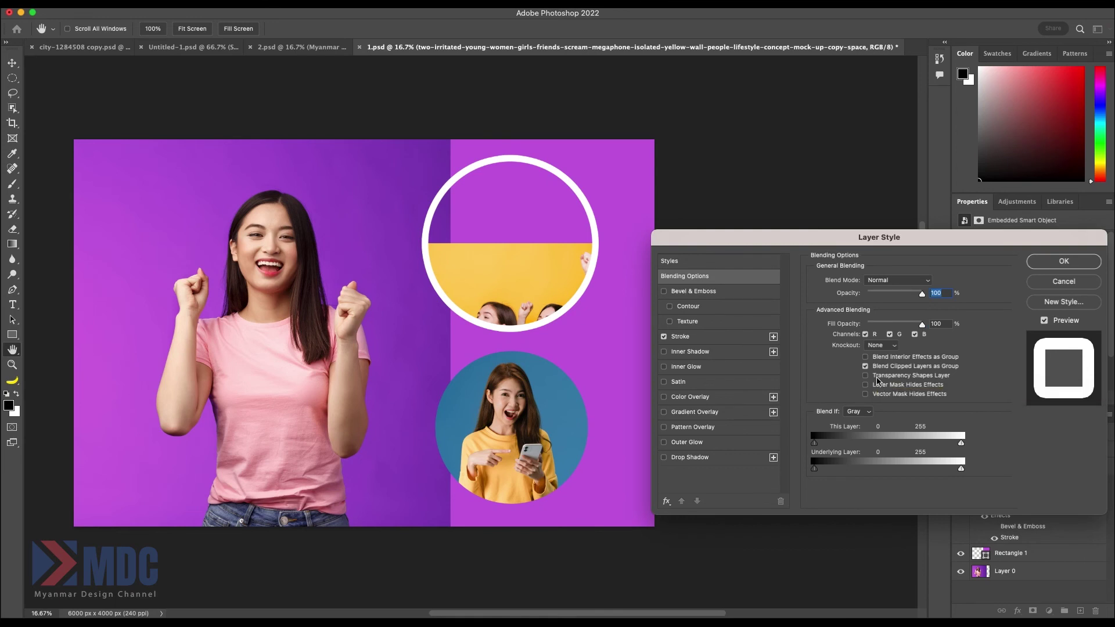
click(879, 379)
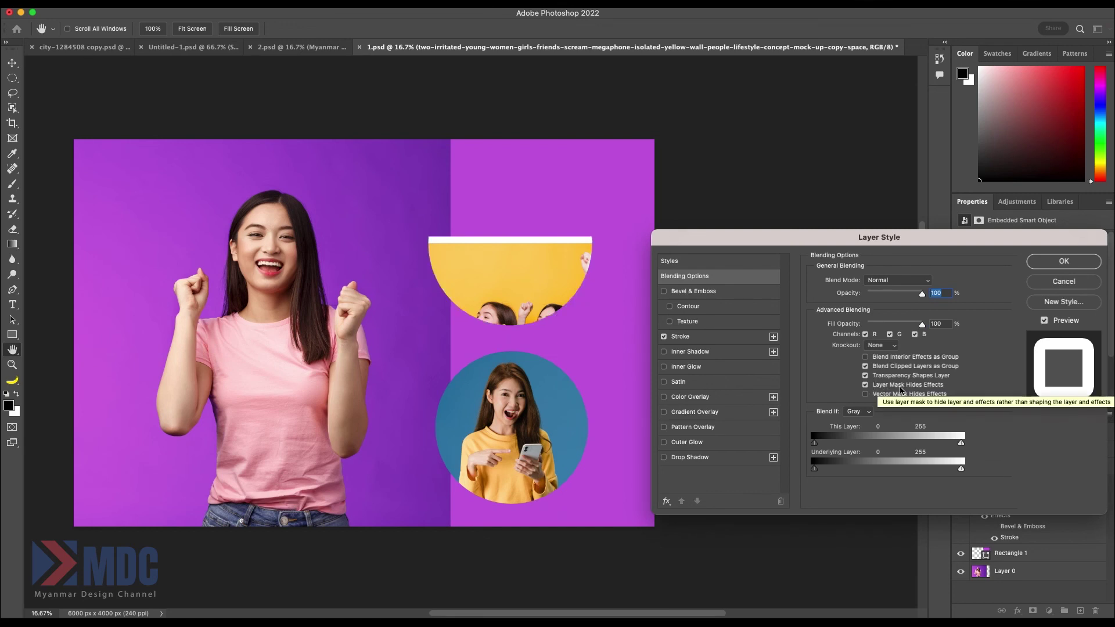
click(1036, 262)
mouse_move(549, 274)
mouse_down()
mouse_move(623, 256)
mouse_move(501, 254)
mouse_up()
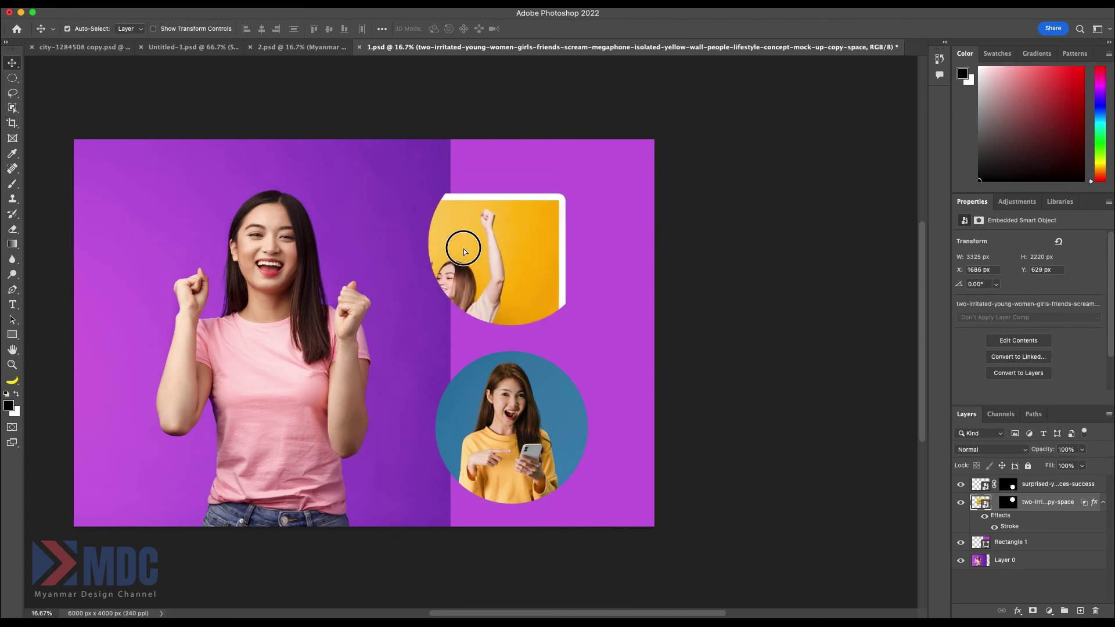
Try nudging the megaphone photo, then undo to frame both women at X 2511, Y 0 px
drag(501, 254, 511, 241)
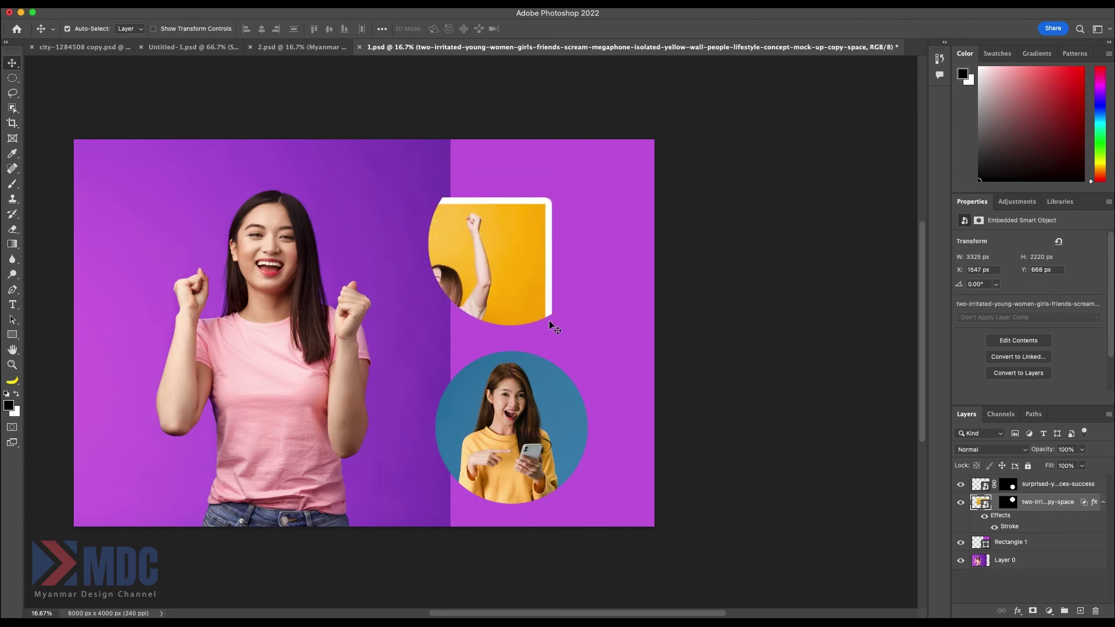
key(ctrl+z)
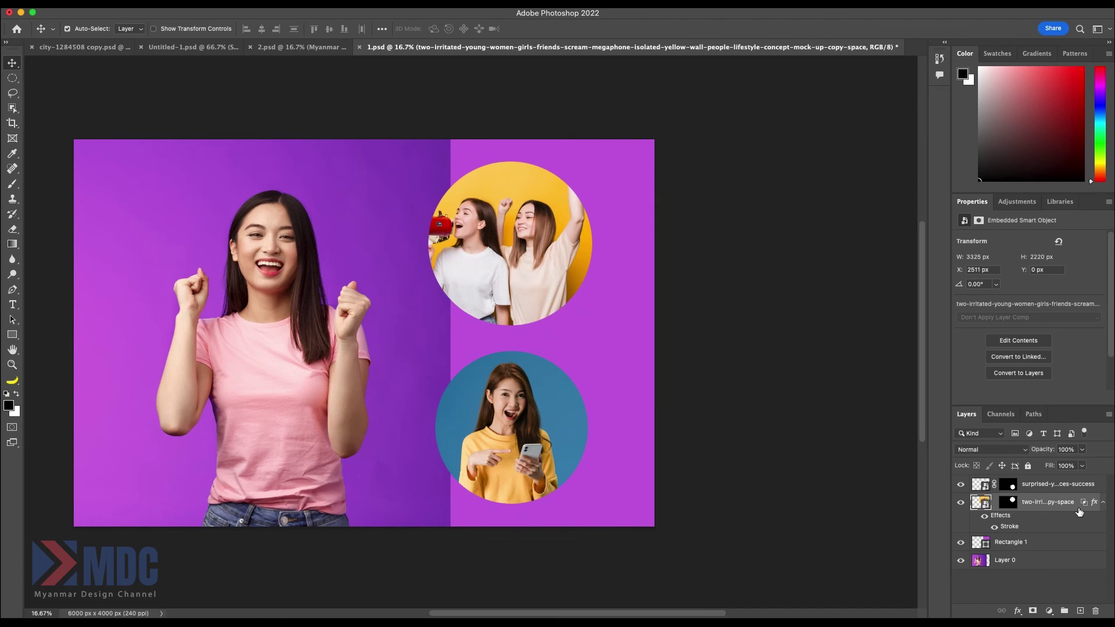